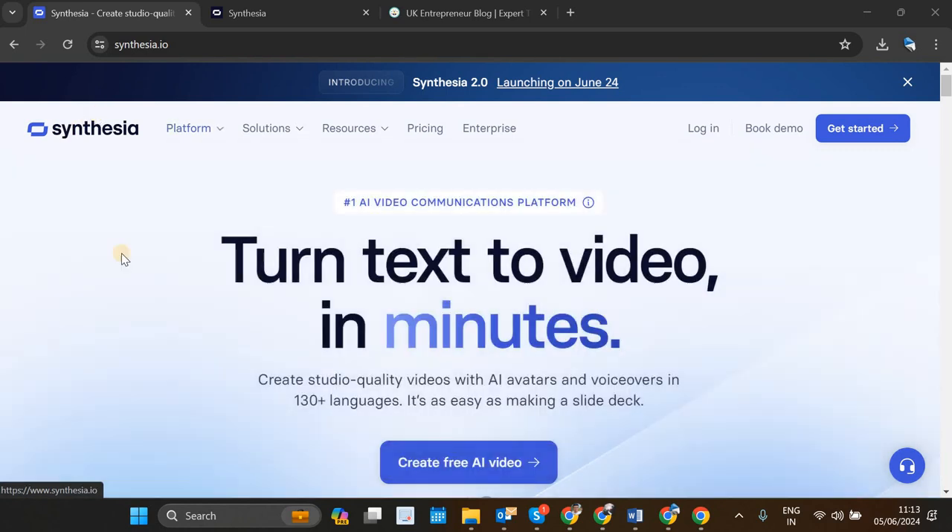
scroll(18, 251, down, 4)
scroll(19, 253, up, 4)
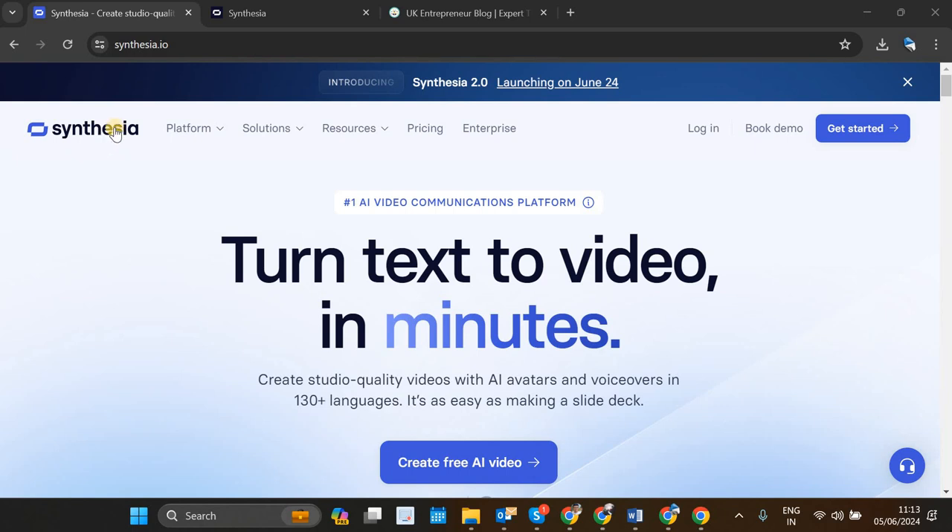
mouse_move(186, 138)
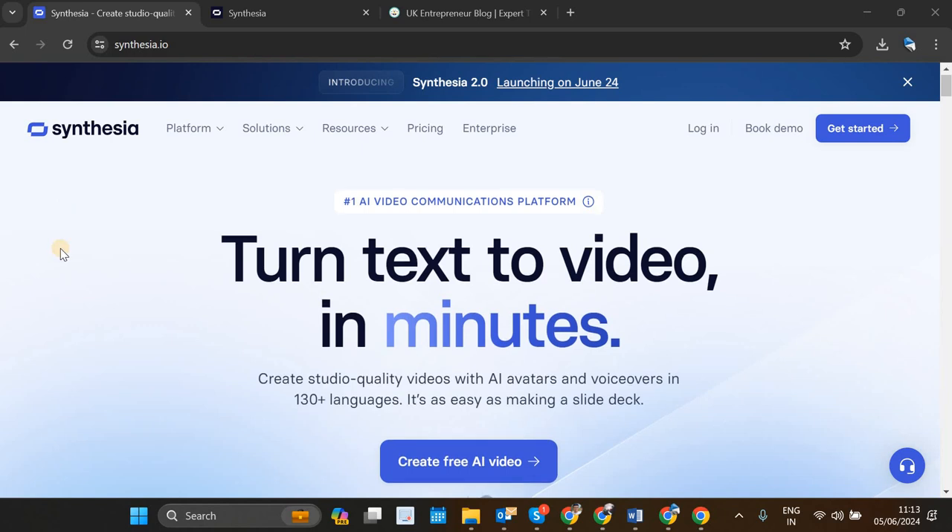
scroll(62, 252, down, 10)
scroll(60, 249, up, 10)
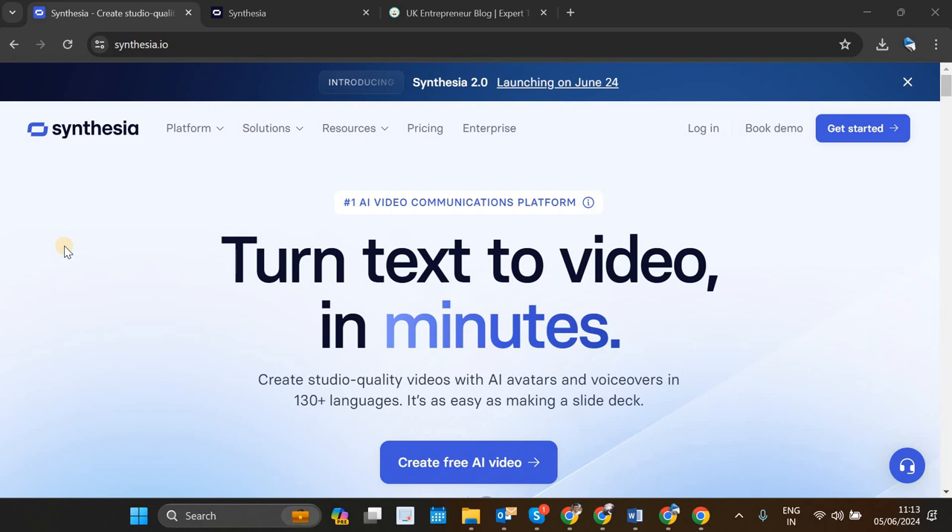
Step: Review the Synthesia workspace home, the Word script and the UK Entrepreneur Blog website, then return to the workspace
click(237, 15)
scroll(454, 253, down, 4)
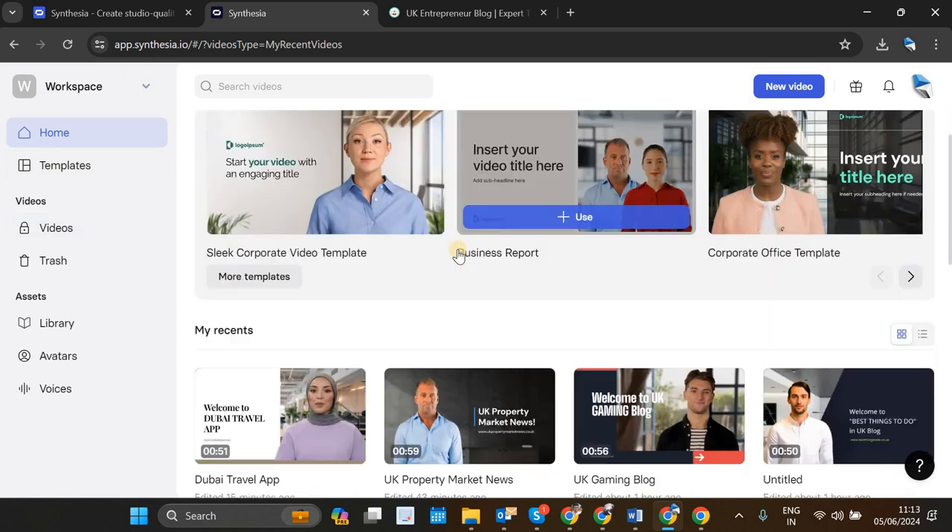
scroll(455, 253, up, 4)
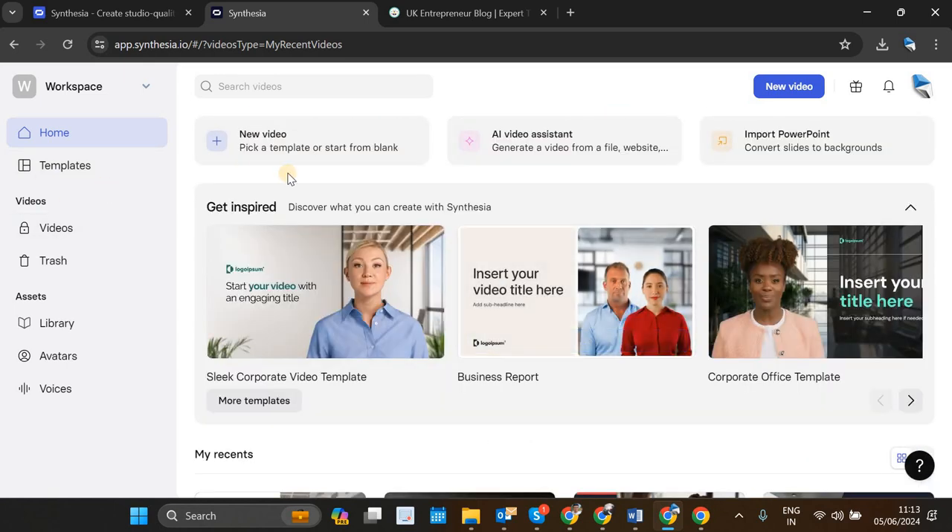
click(632, 518)
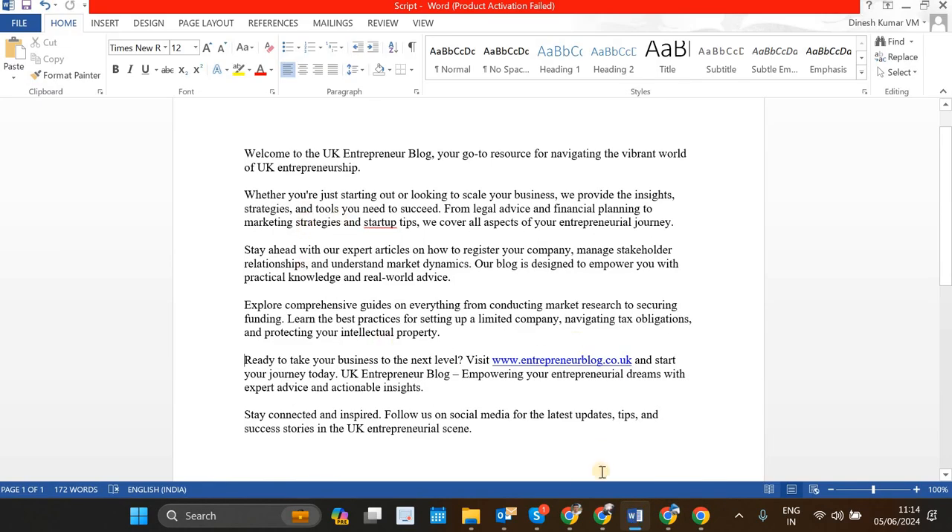
click(634, 521)
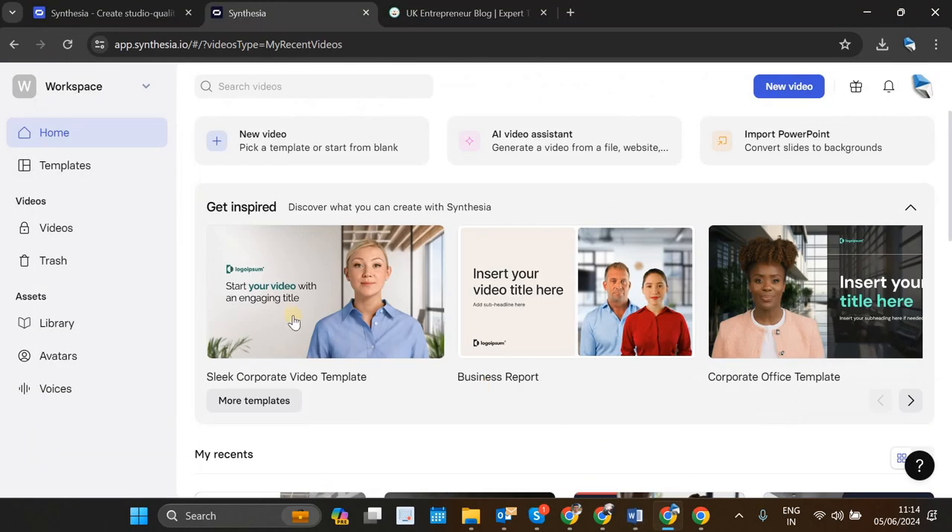
click(438, 18)
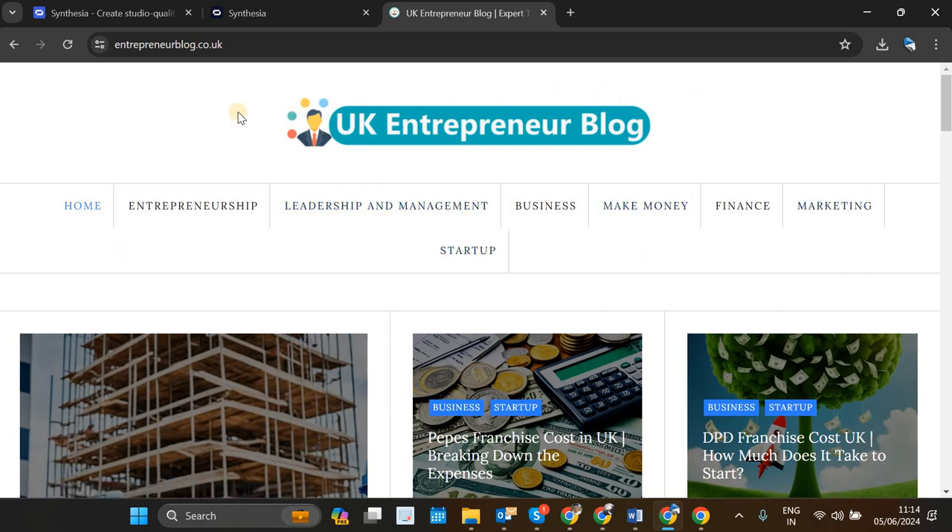
click(627, 513)
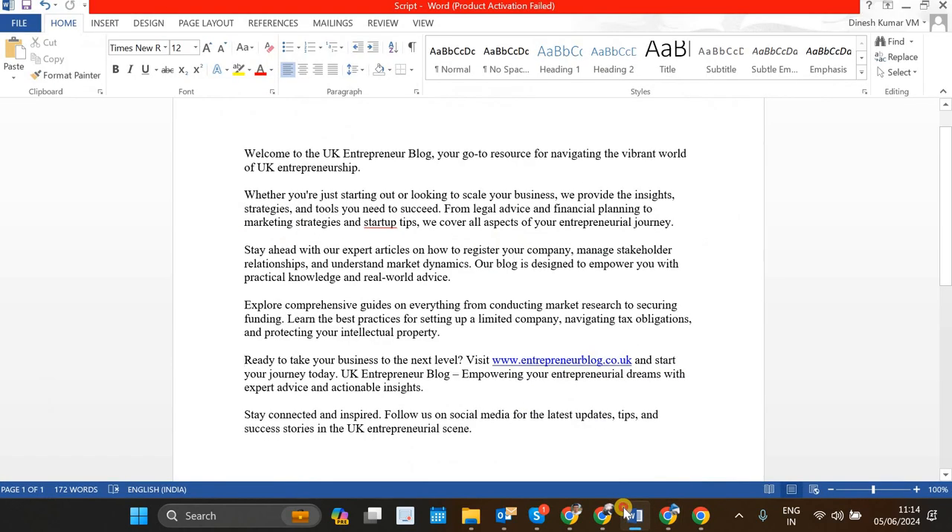
key(alt+Tab)
click(266, 15)
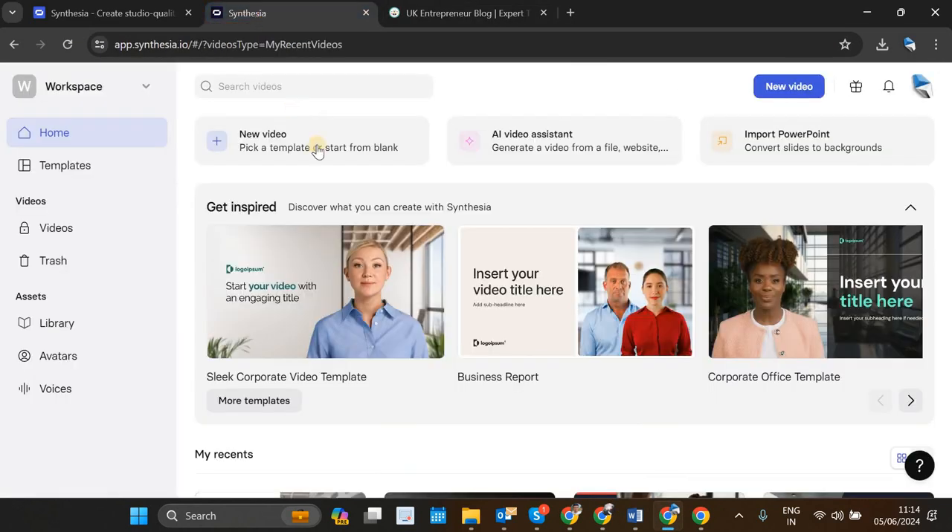
Step: Browse the Synthesia template collection and create a new video from the Simple Training Video template
click(98, 167)
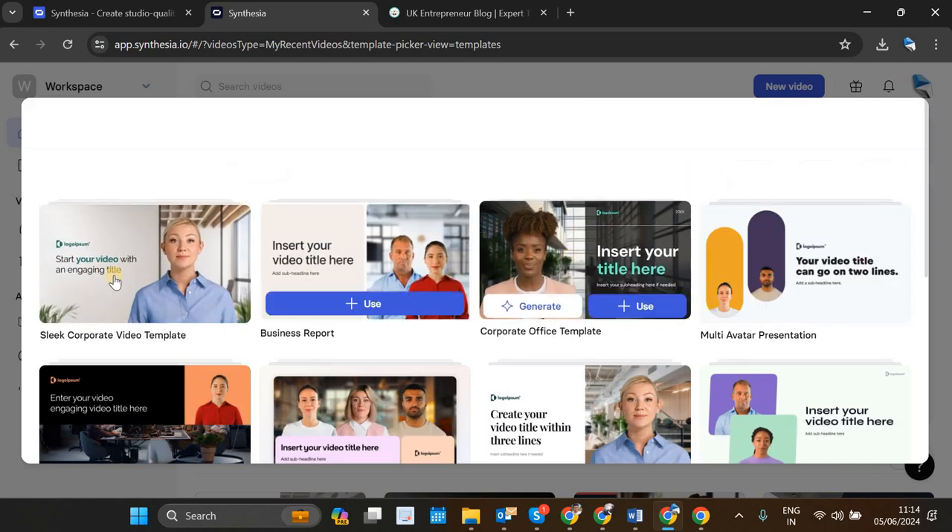
scroll(114, 281, down, 5)
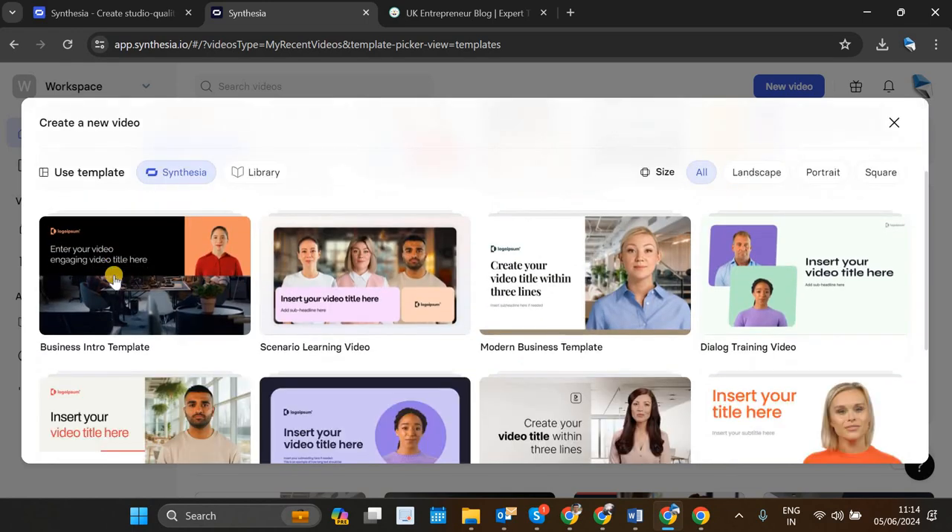
scroll(113, 281, up, 5)
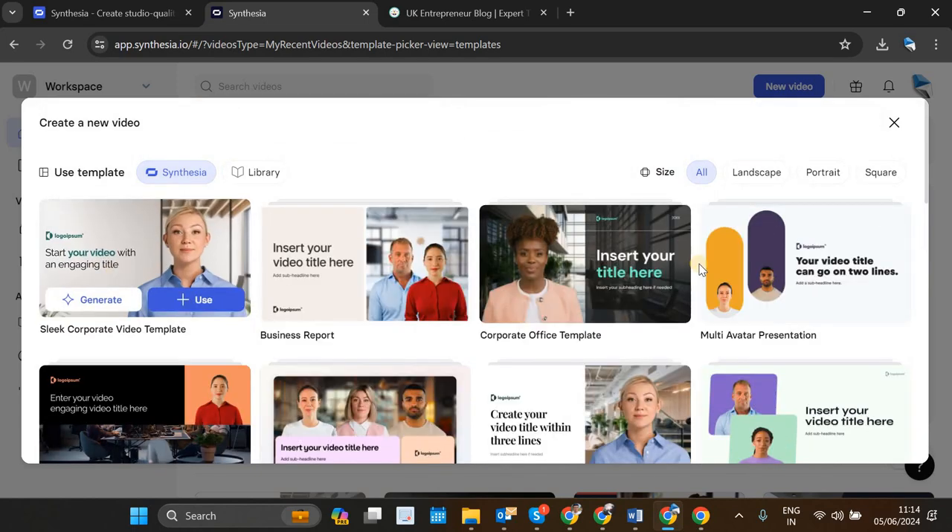
scroll(699, 264, down, 2)
scroll(699, 264, down, 4)
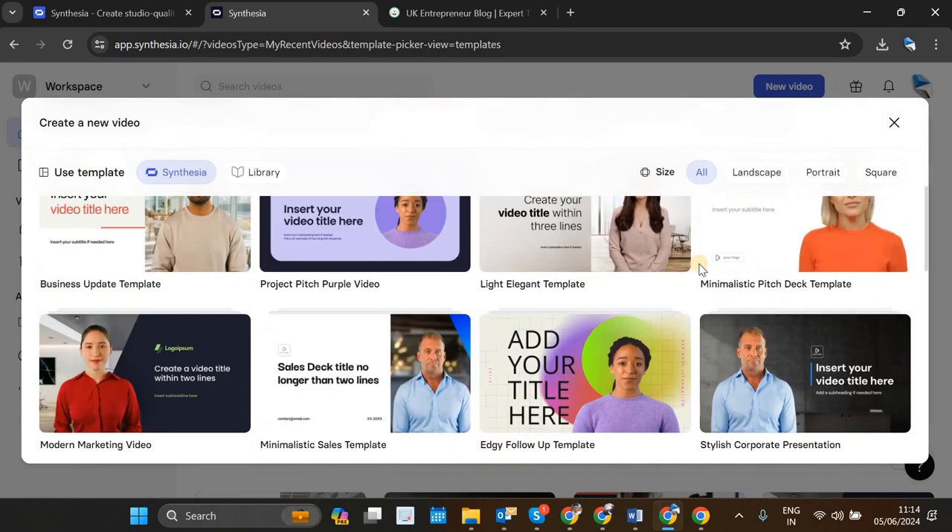
scroll(699, 264, down, 6)
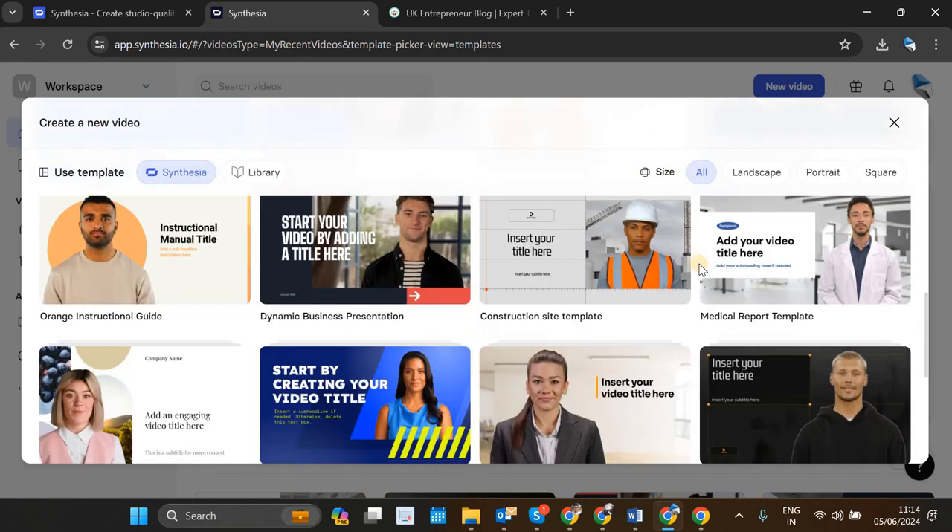
scroll(699, 264, down, 2)
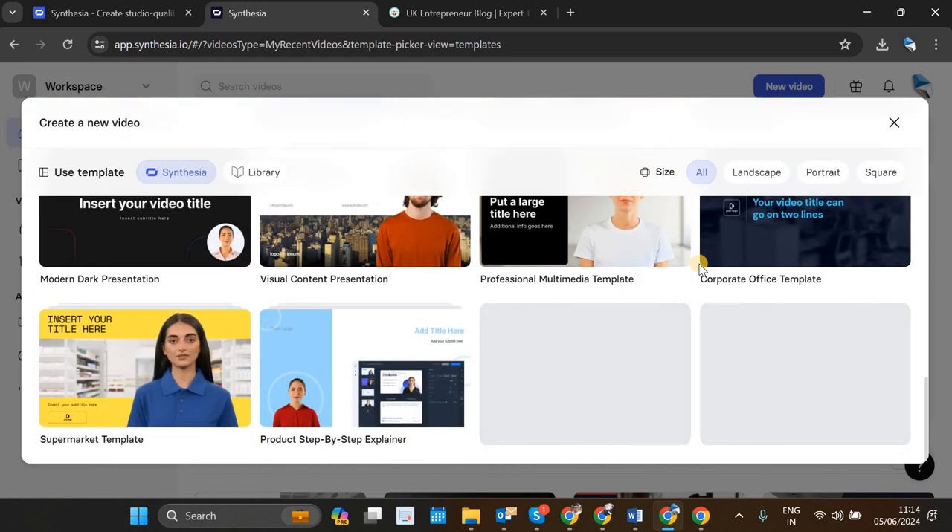
scroll(574, 362, up, 3)
scroll(588, 357, down, 1)
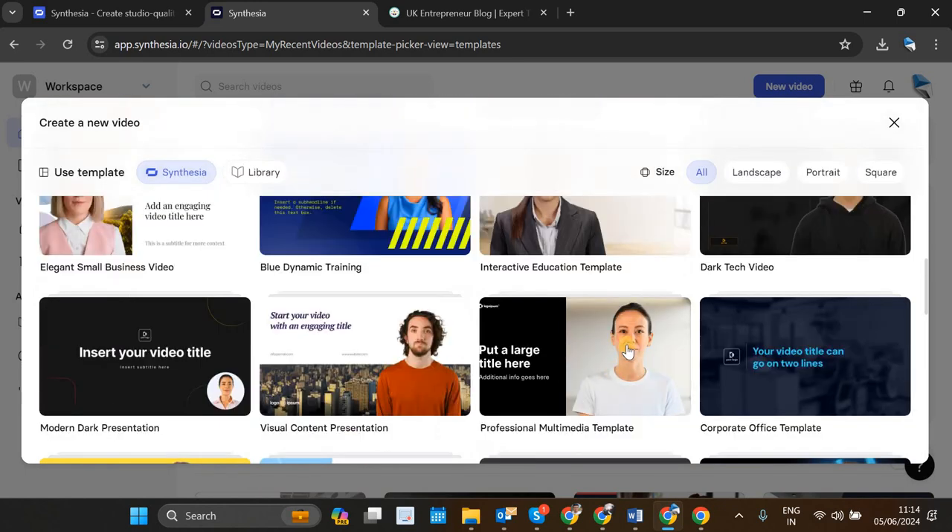
mouse_move(628, 351)
scroll(629, 351, down, 6)
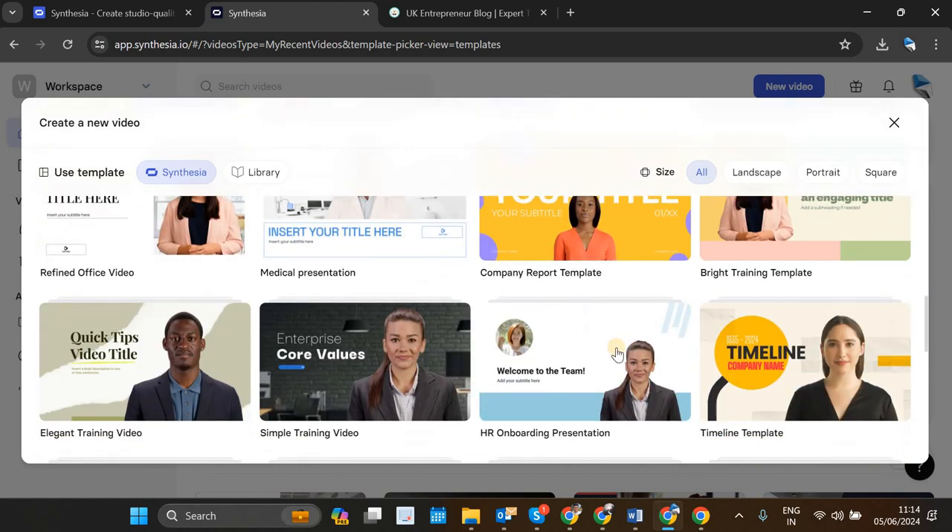
scroll(617, 355, down, 1)
mouse_move(381, 352)
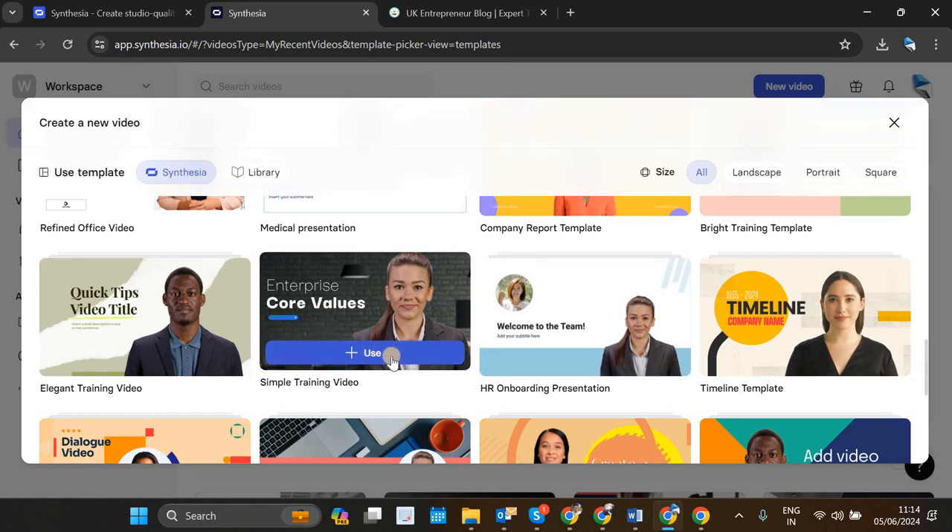
click(392, 359)
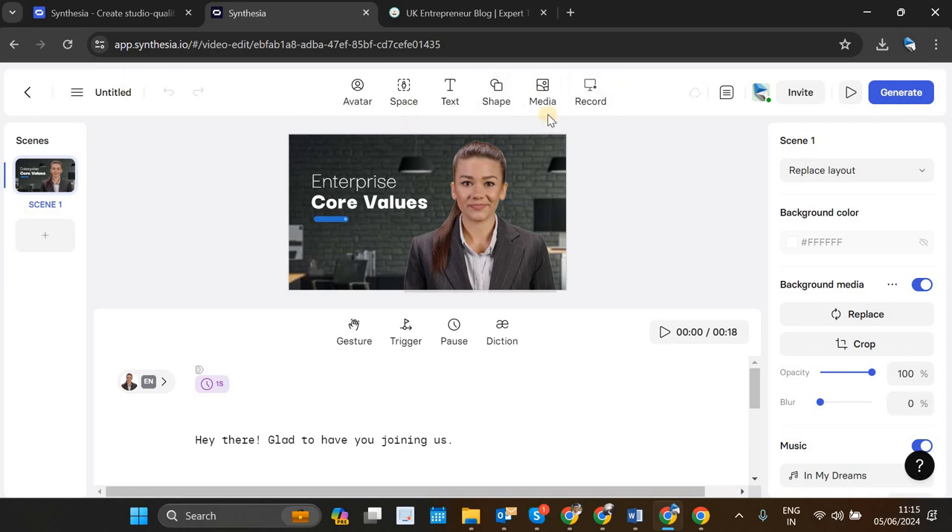
Step: Rename the untitled video as "UK Entrepreneur Blog" and select scene 1
click(104, 90)
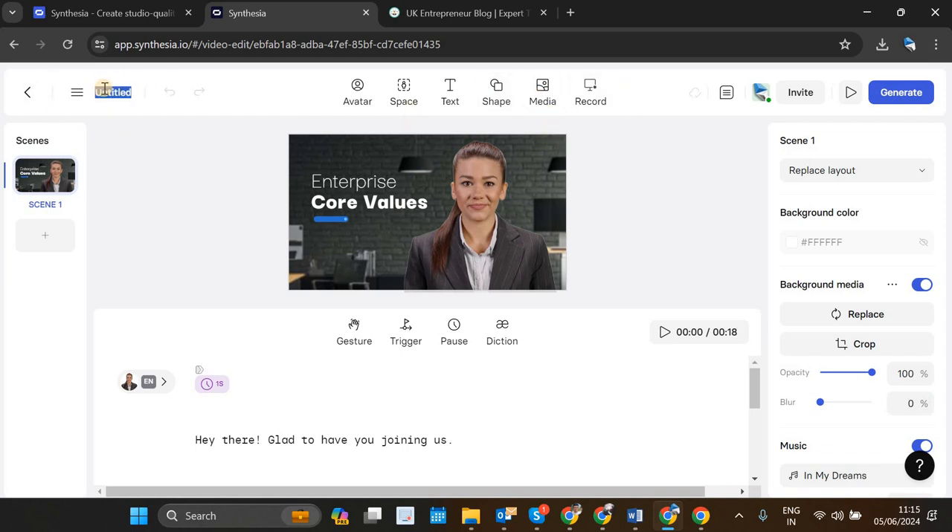
text(UK Entrepreneur Blog)
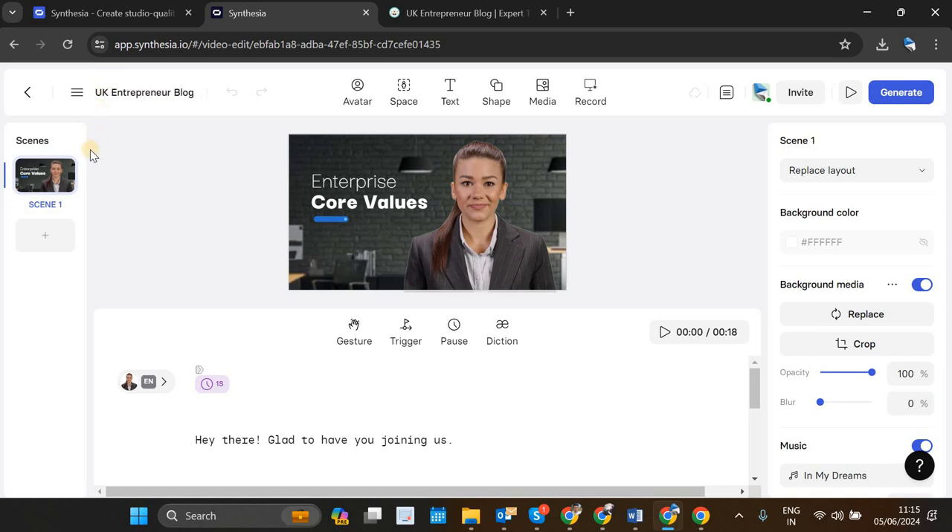
click(33, 180)
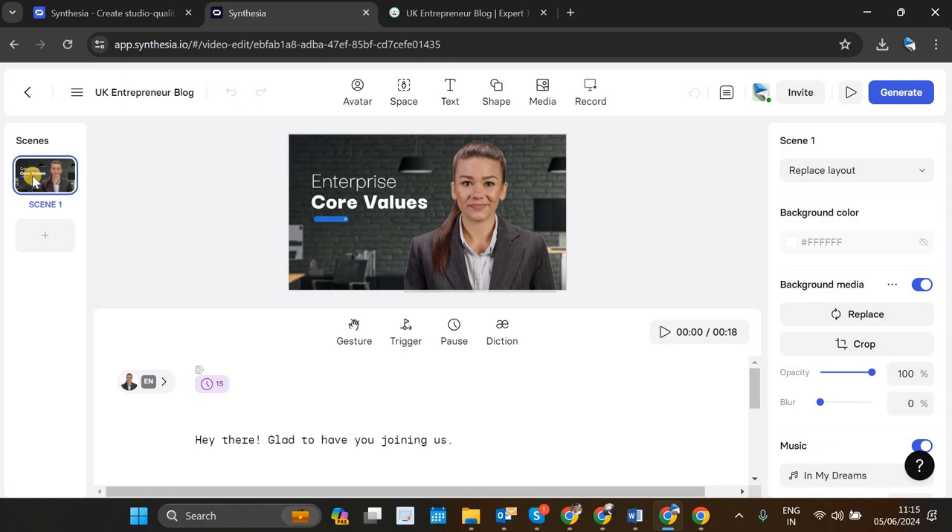
Step: Add the Simple Training Video template's text-free scene with the presenter standing in the dark office as scene 2
click(39, 238)
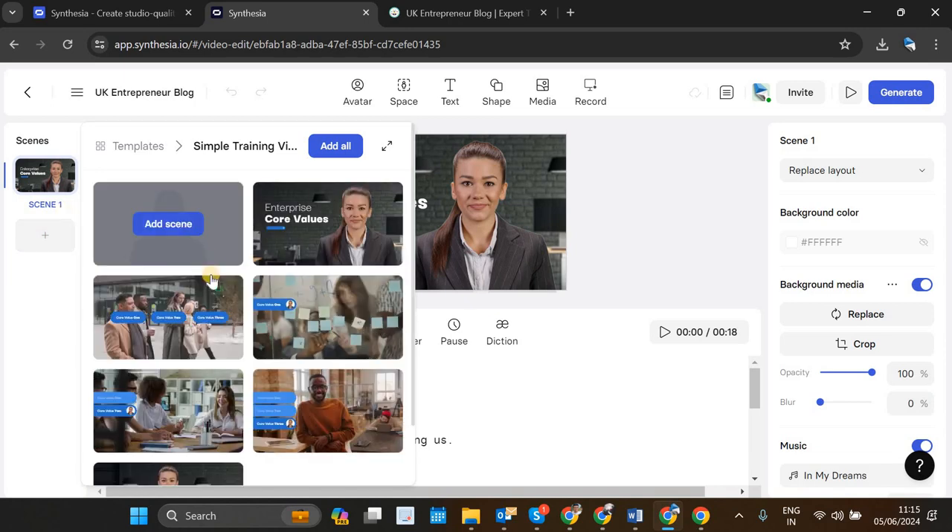
scroll(208, 276, down, 2)
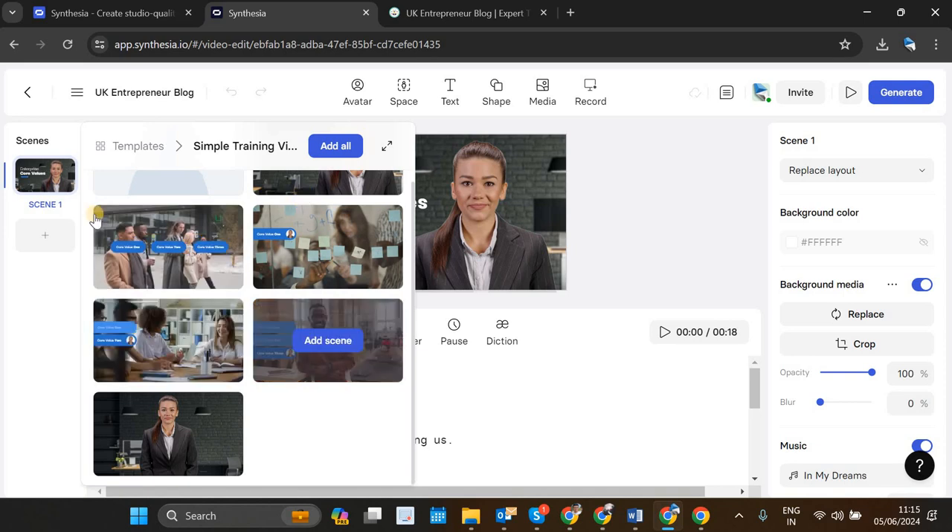
click(34, 230)
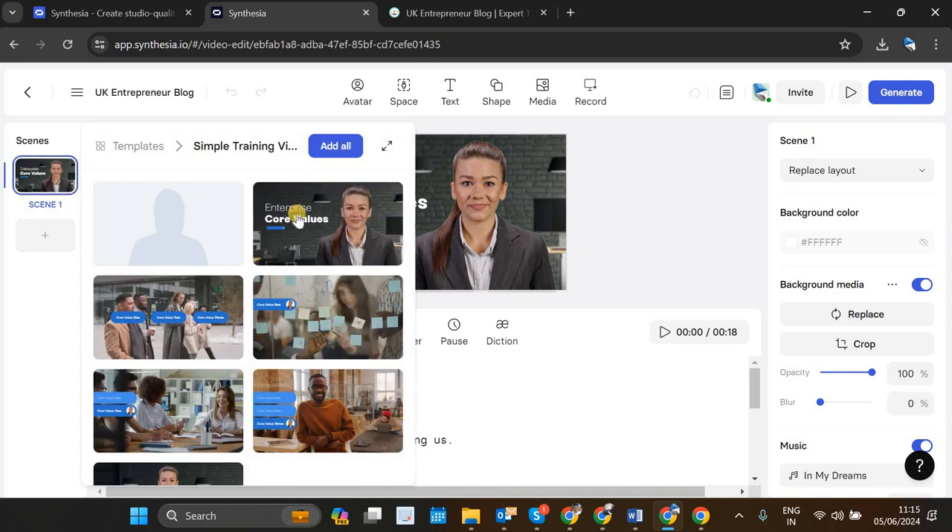
scroll(172, 290, down, 2)
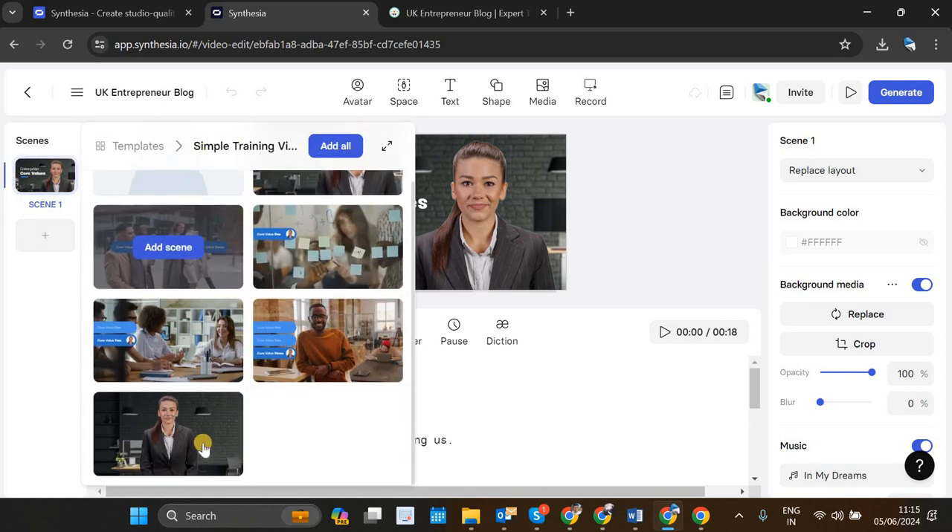
click(177, 439)
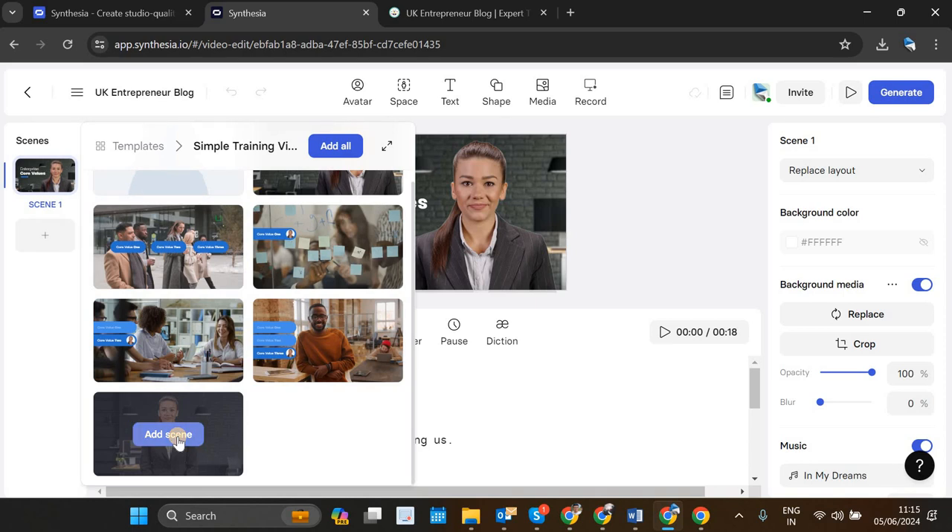
Step: Add the template's Core Value Three scene with the man in orange as scene 3 and its Core Value Two meeting scene as scene 4
click(52, 302)
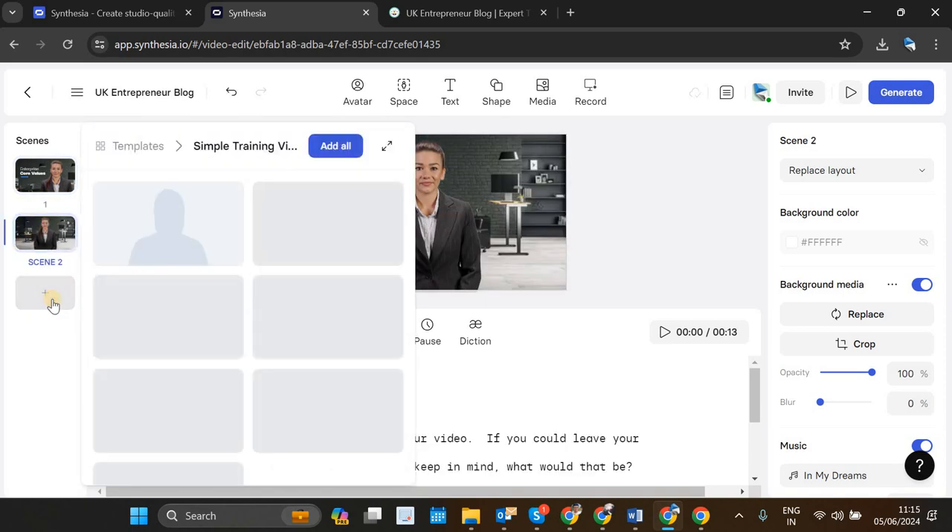
mouse_move(325, 416)
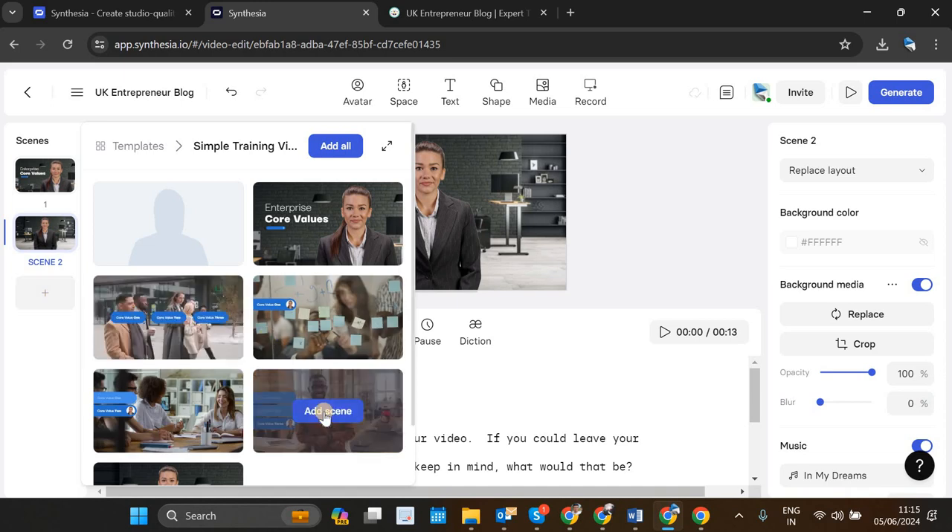
click(324, 417)
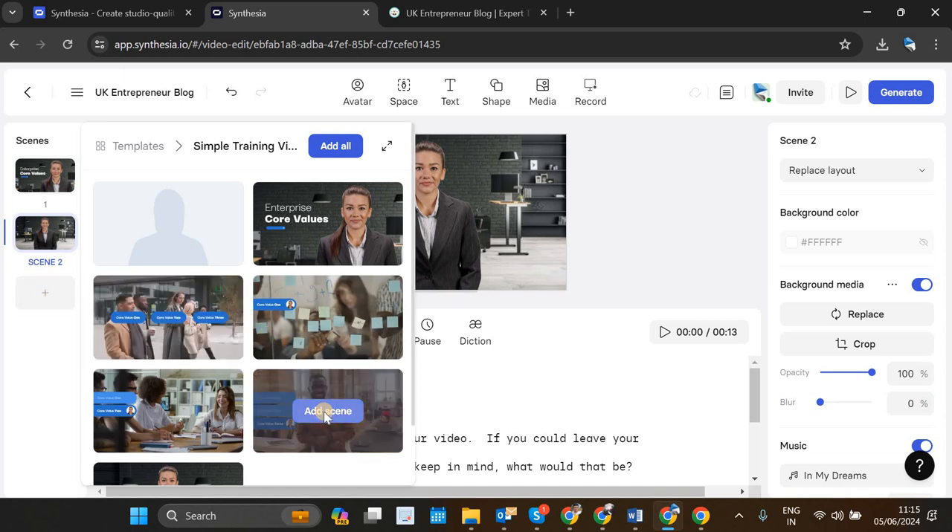
click(56, 358)
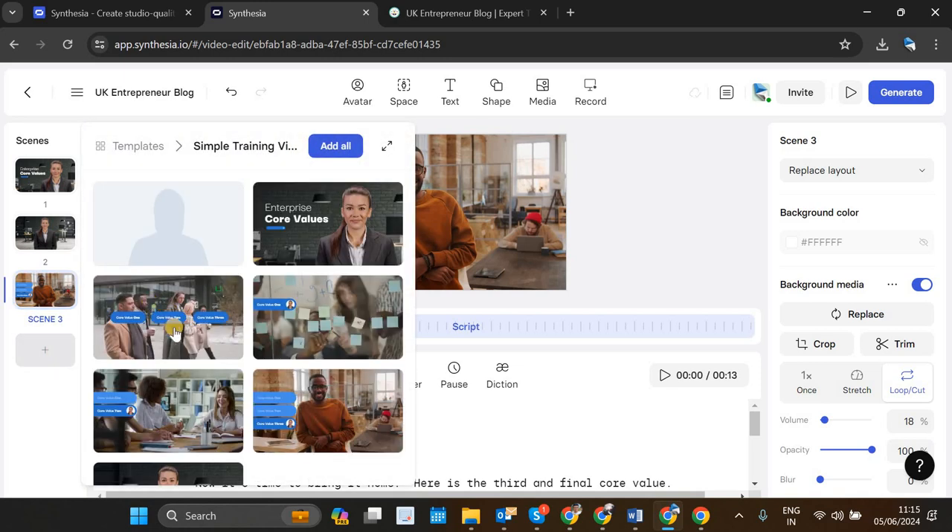
click(166, 416)
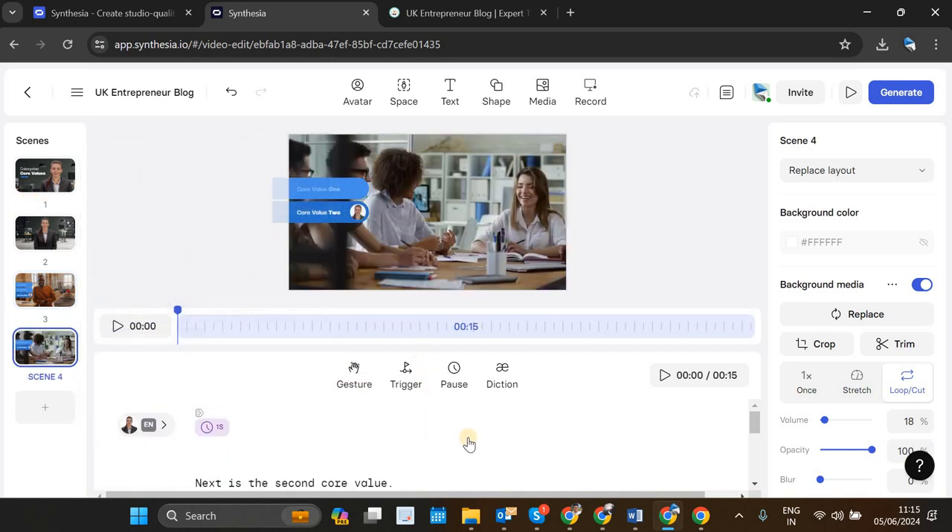
Step: Select scene 1, copy the opening "Welcome to the UK Entrepreneur Blog" paragraph from the Word script, and return to the Synthesia editor
click(41, 187)
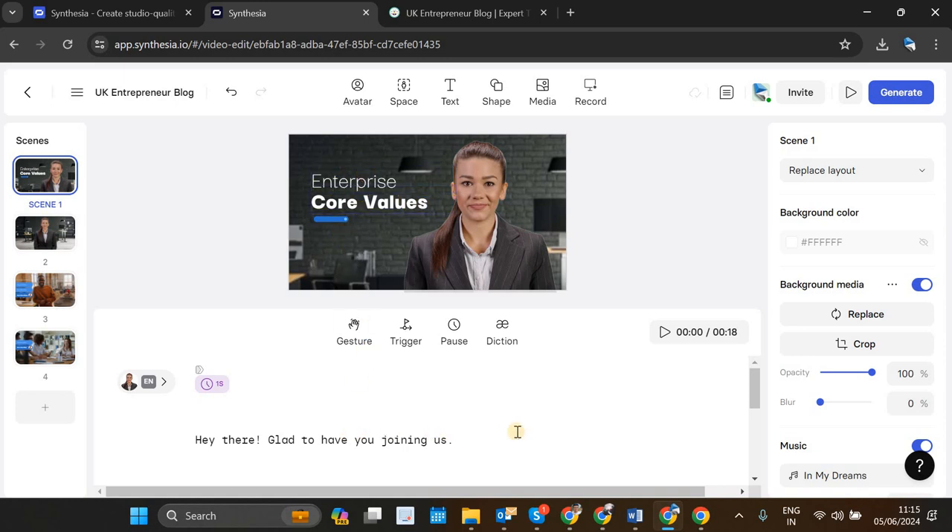
click(635, 516)
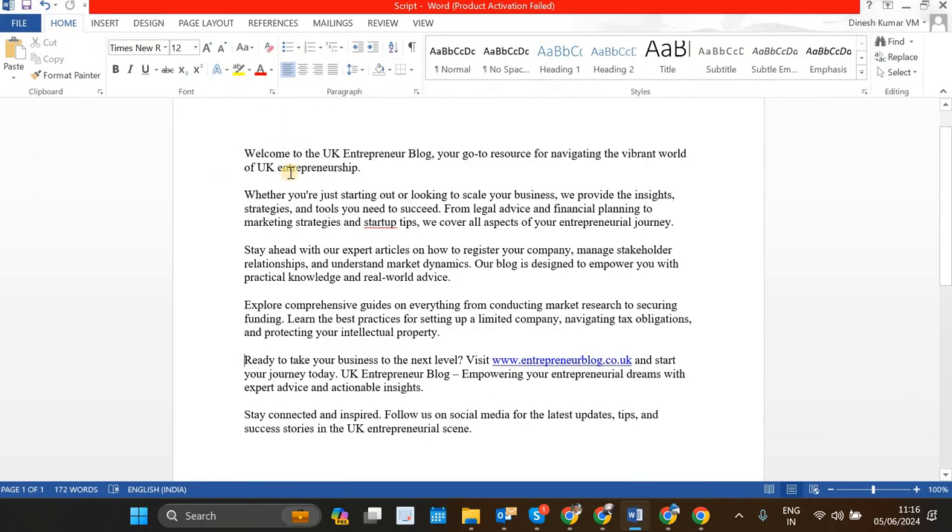
double_click(301, 166)
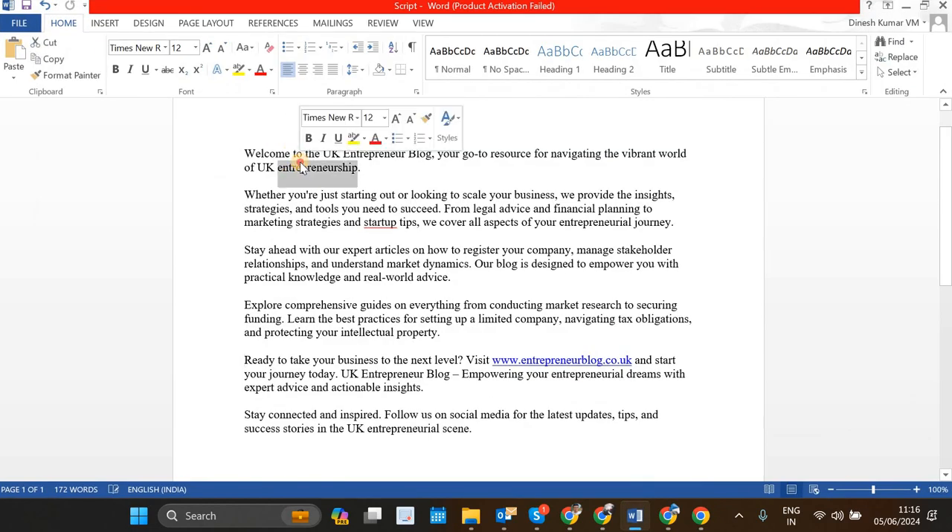
click(301, 166)
triple_click(300, 165)
key(ctrl+c)
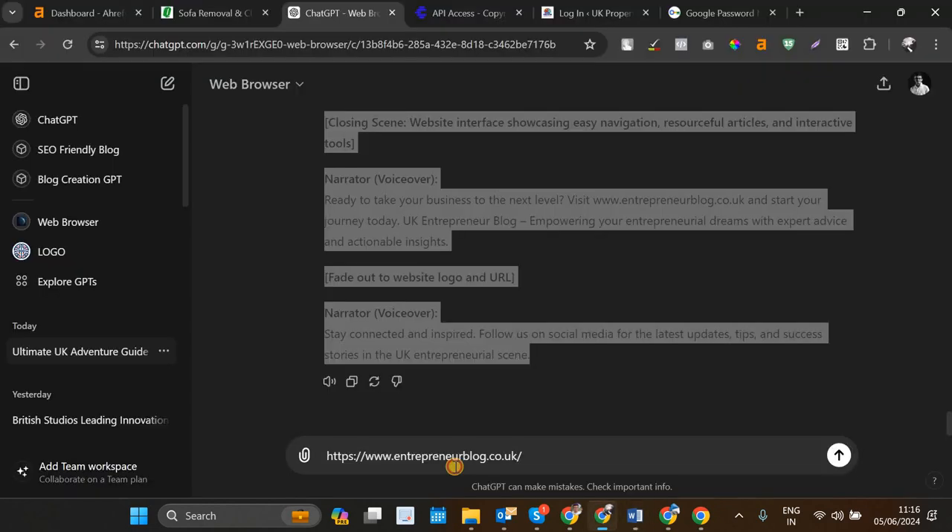
click(602, 516)
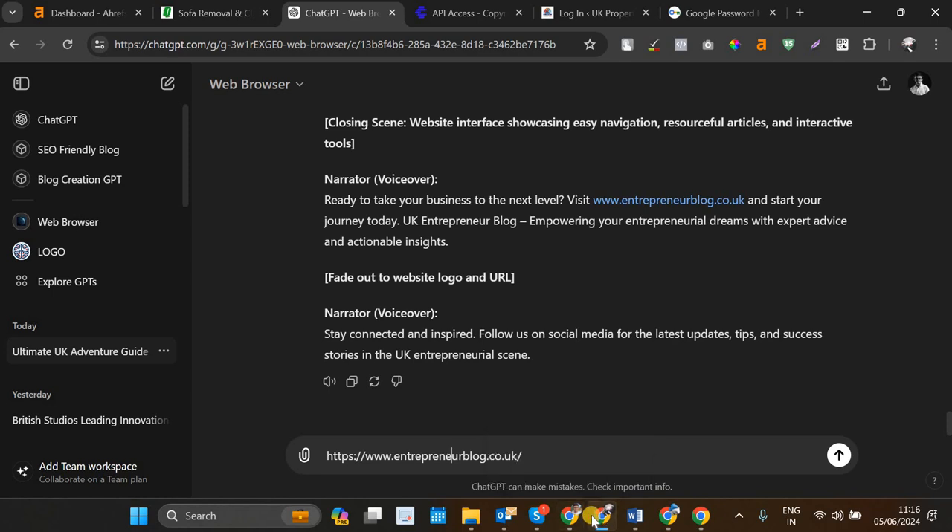
click(599, 514)
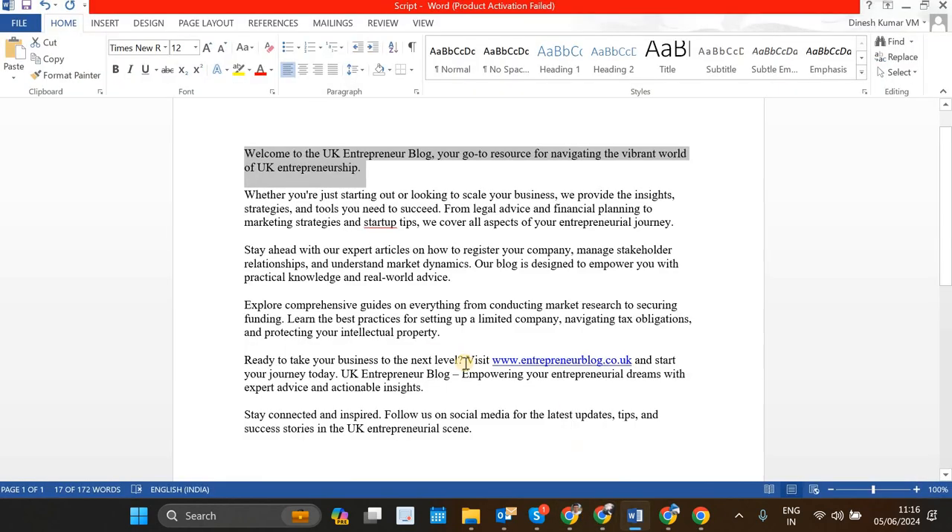
click(668, 516)
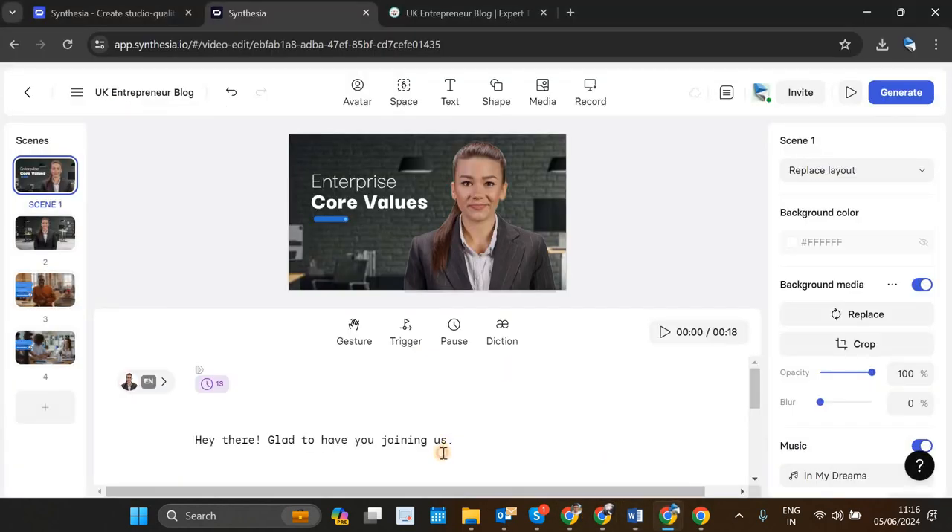
Step: Try to replace scene 1's entire script with the copied welcome paragraph, and undo the paste
triple_click(464, 442)
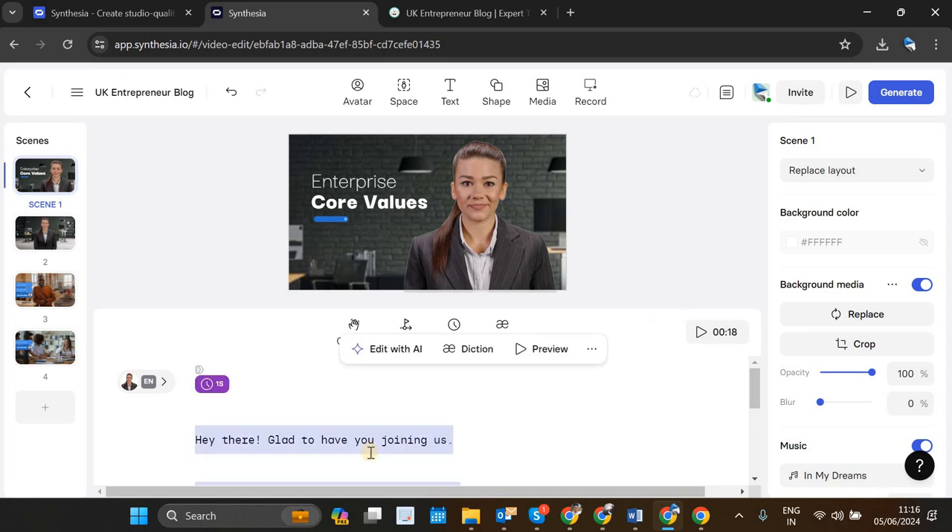
key(ctrl+v)
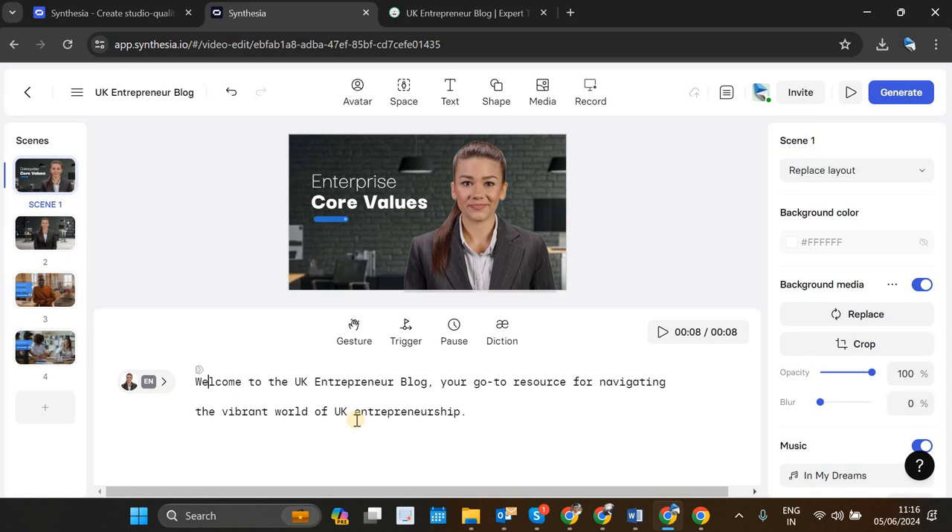
key(ctrl+z)
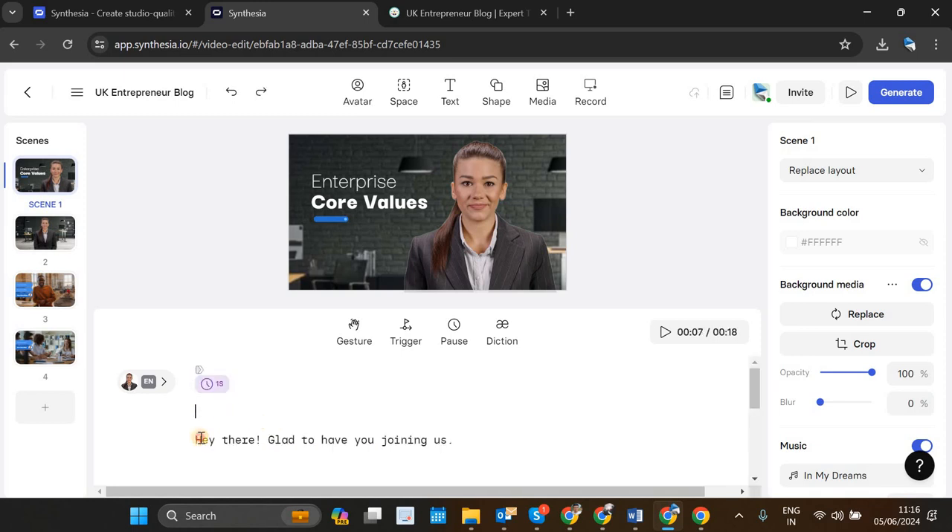
Step: Replace only the "Hey there! Glad to have you joining us." line of scene 1's script with the copied welcome paragraph
triple_click(200, 439)
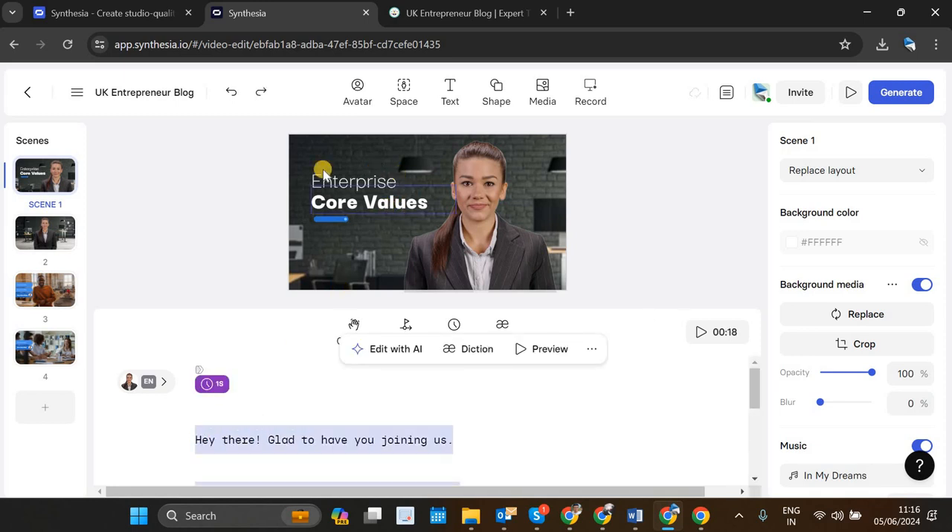
drag(479, 443, 181, 444)
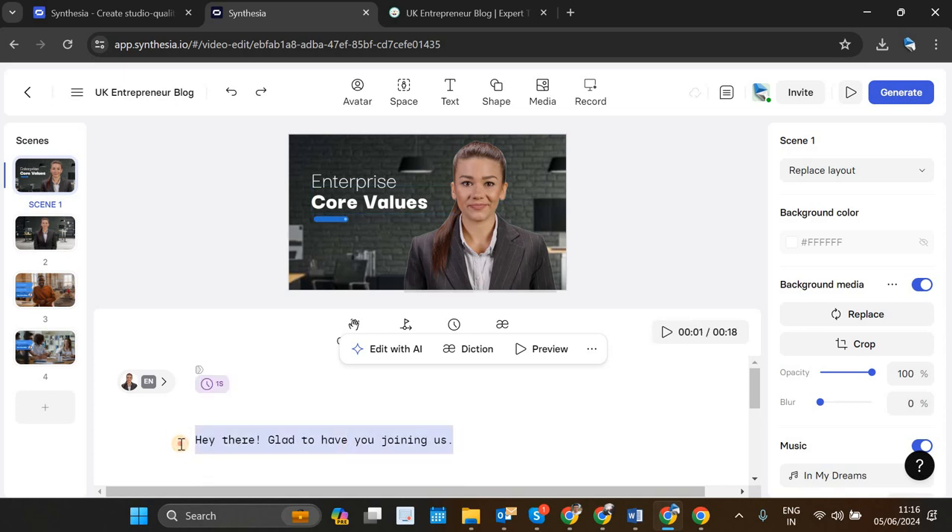
key(ctrl+v)
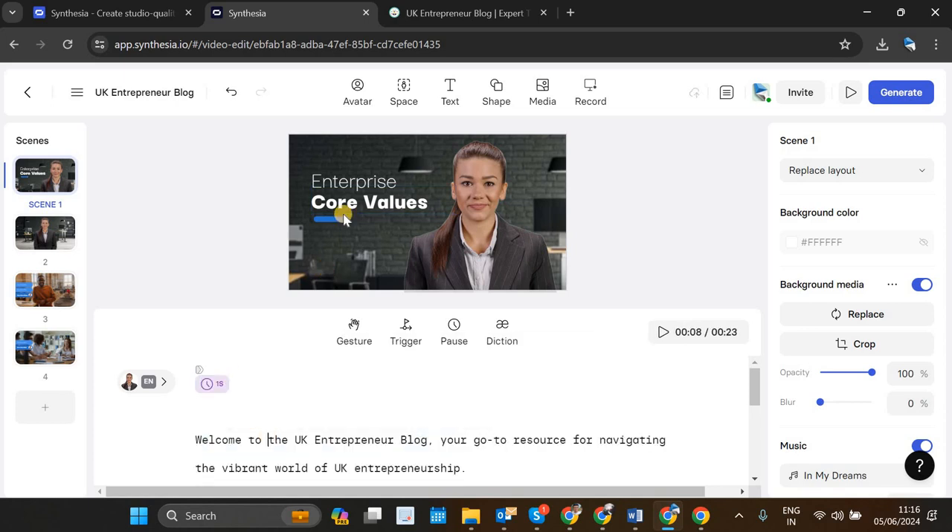
Step: Change scene 1's on-screen title to "Welcome to" on the light line and "UK Entrepreneur Blog" on the bold line
double_click(366, 176)
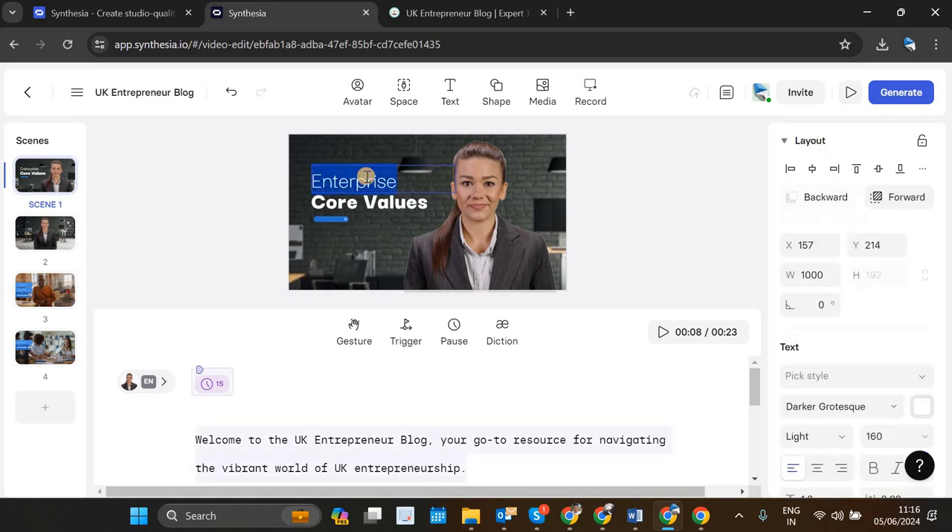
text(Welcome to)
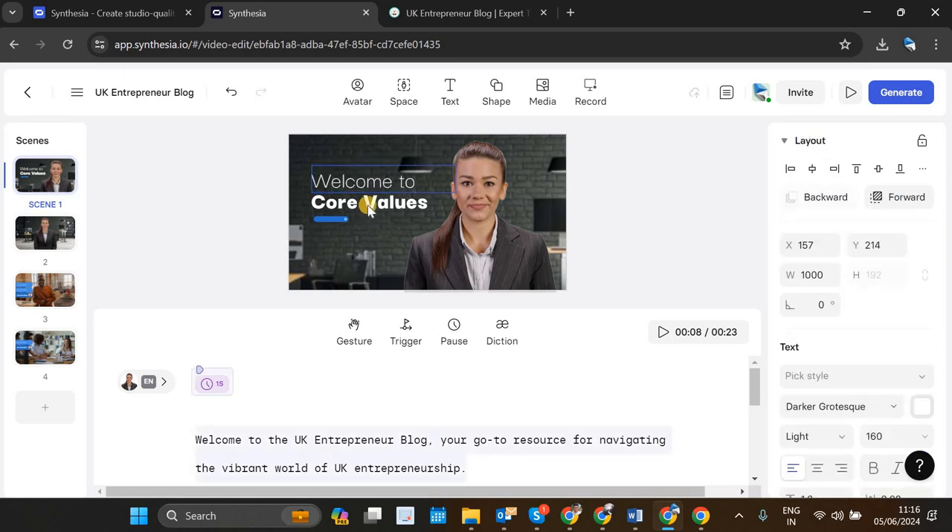
triple_click(366, 202)
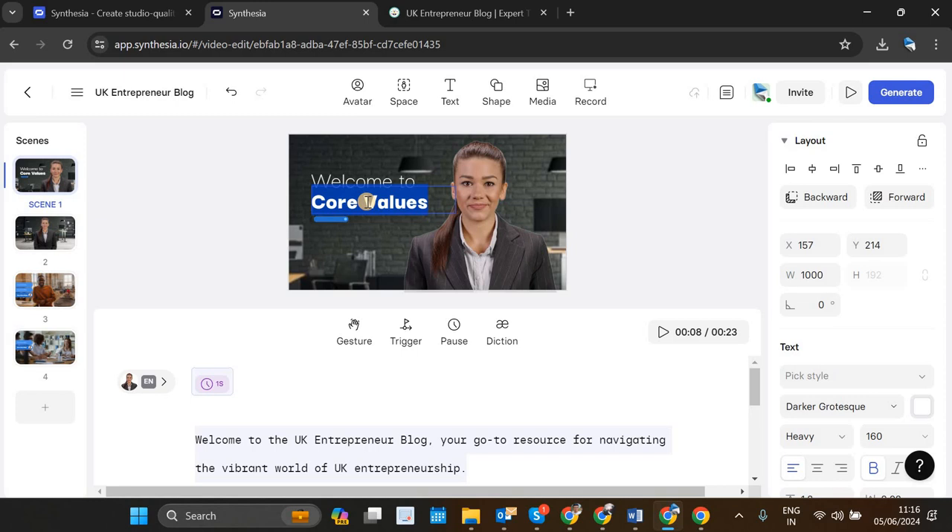
text(EK)
key(BackSpace)
key(BackSpace)
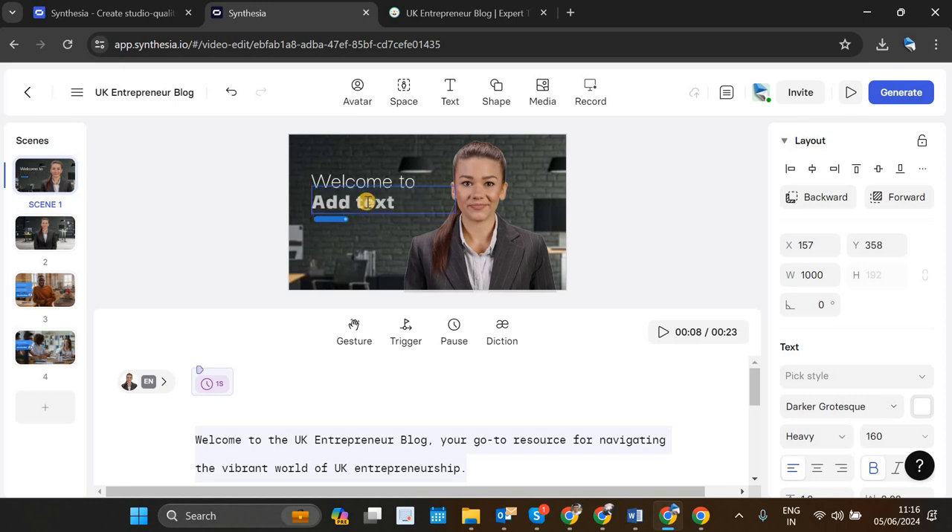
text(UK Entrepre)
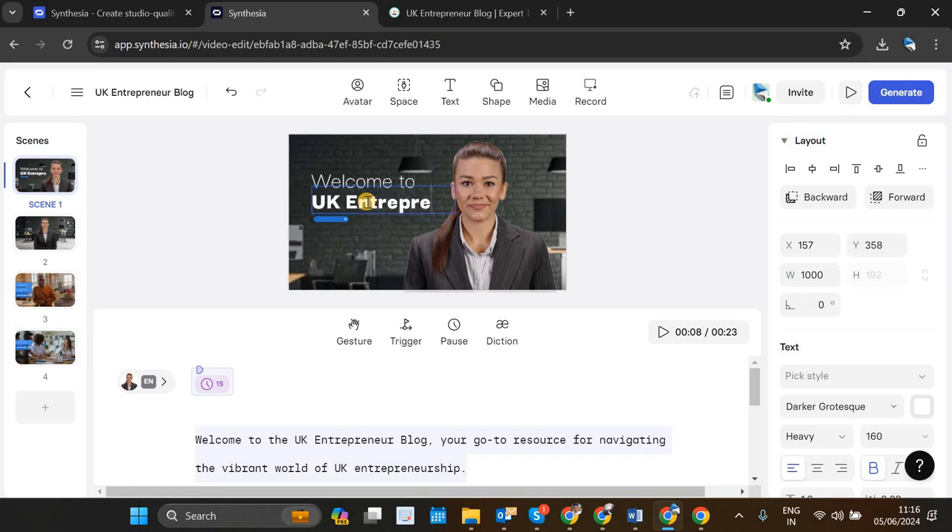
text(neur Blog)
Step: Try font sizes 60 and 96 on the "UK Entrepreneur Blog" text, and set it to 128
key(ctrl+a)
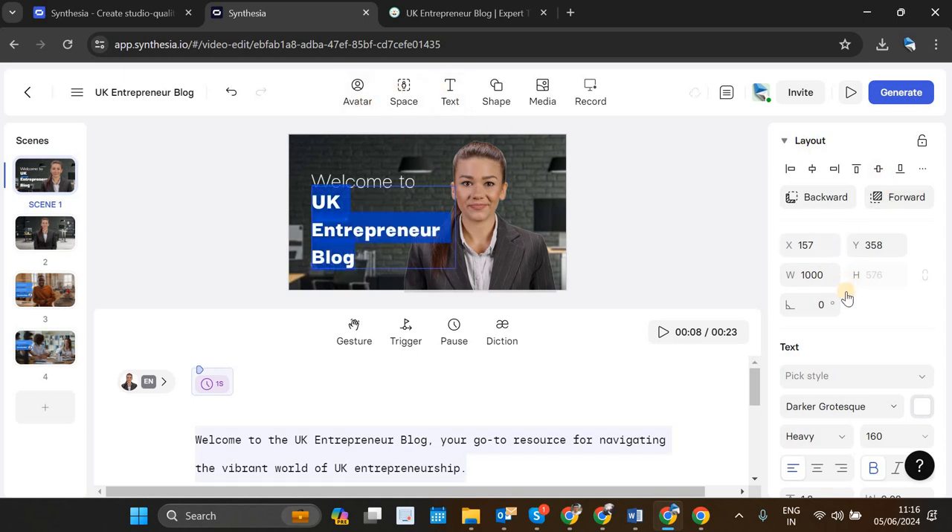
scroll(846, 298, down, 2)
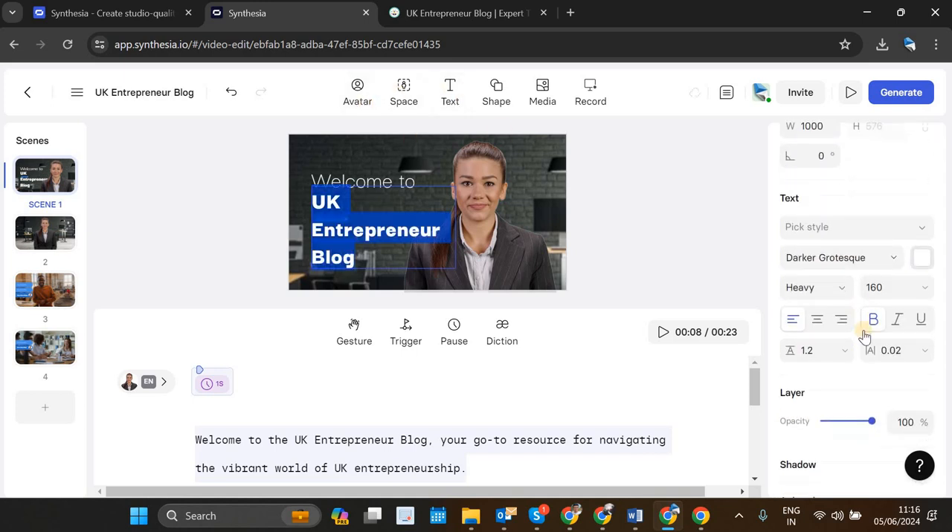
click(880, 287)
click(926, 294)
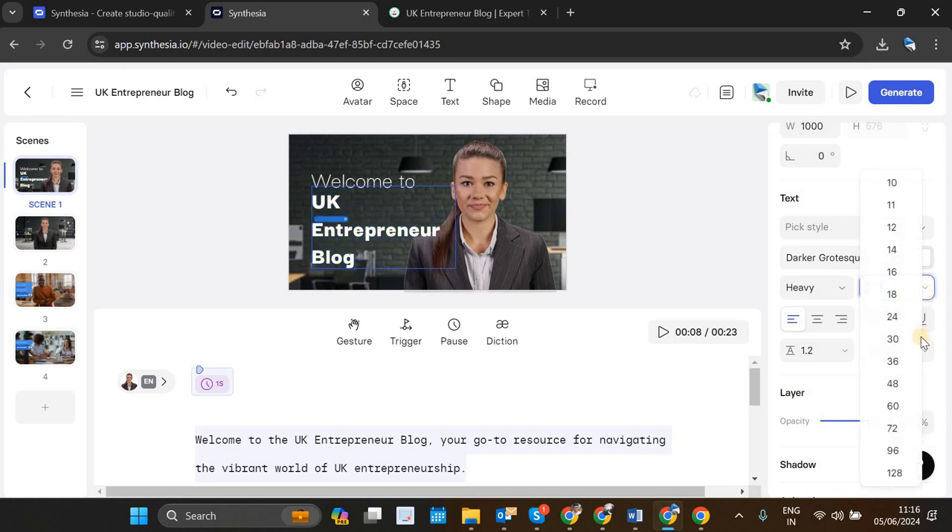
click(893, 309)
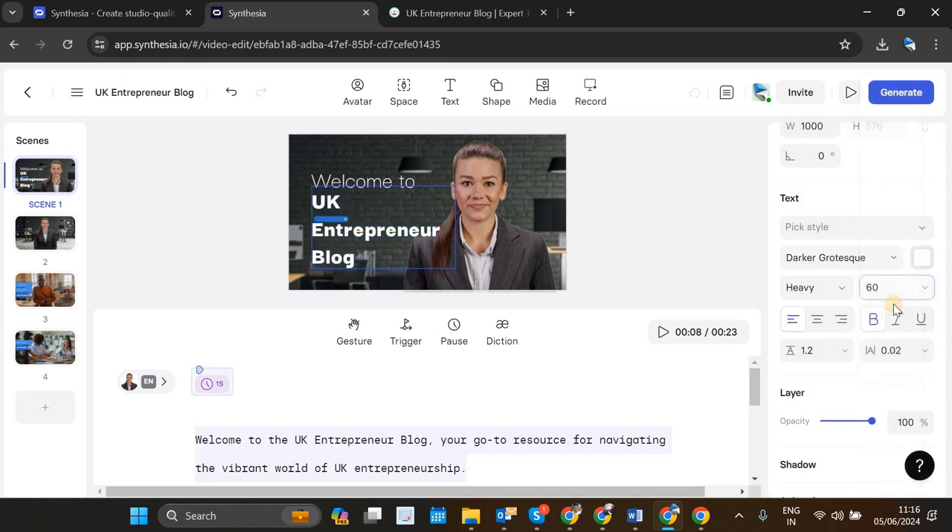
click(926, 288)
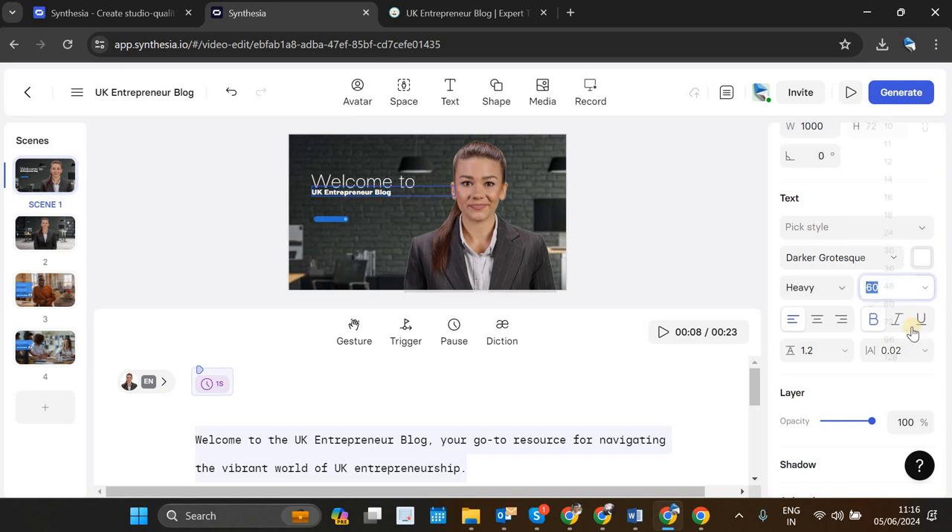
click(899, 357)
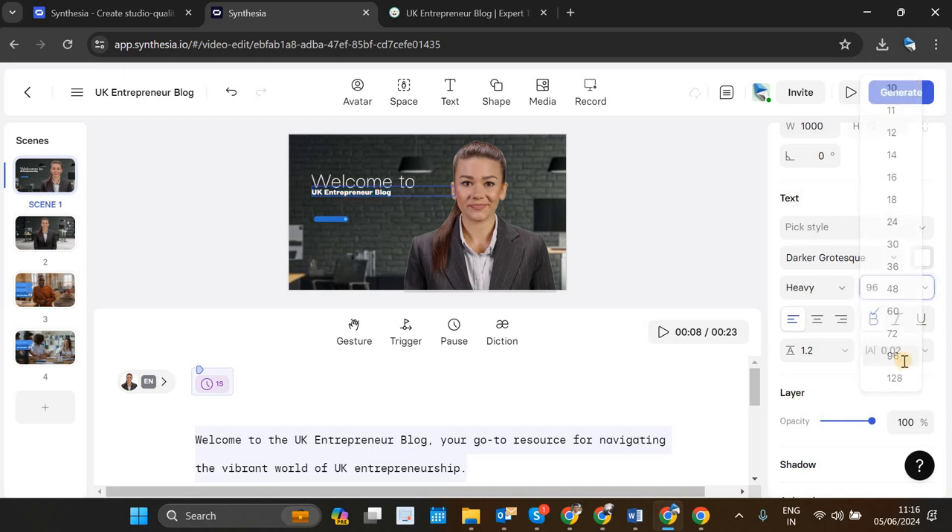
click(926, 290)
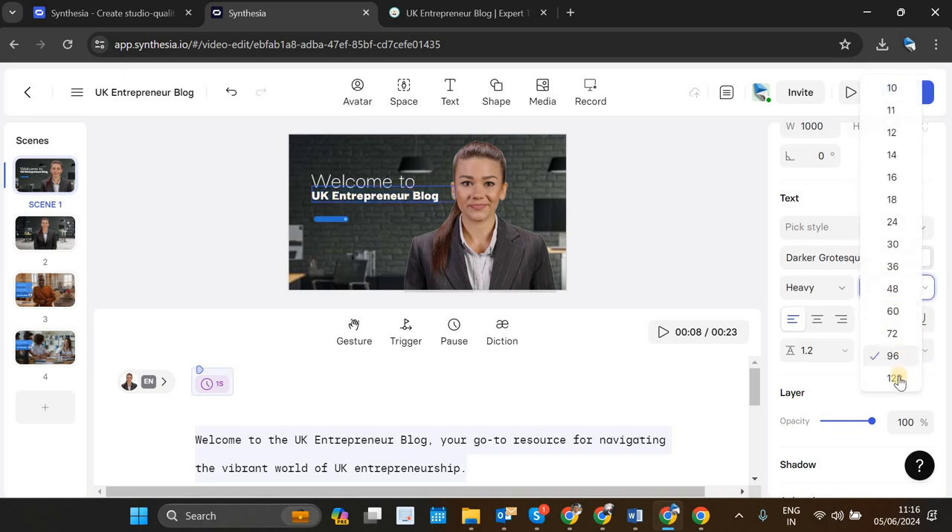
click(896, 379)
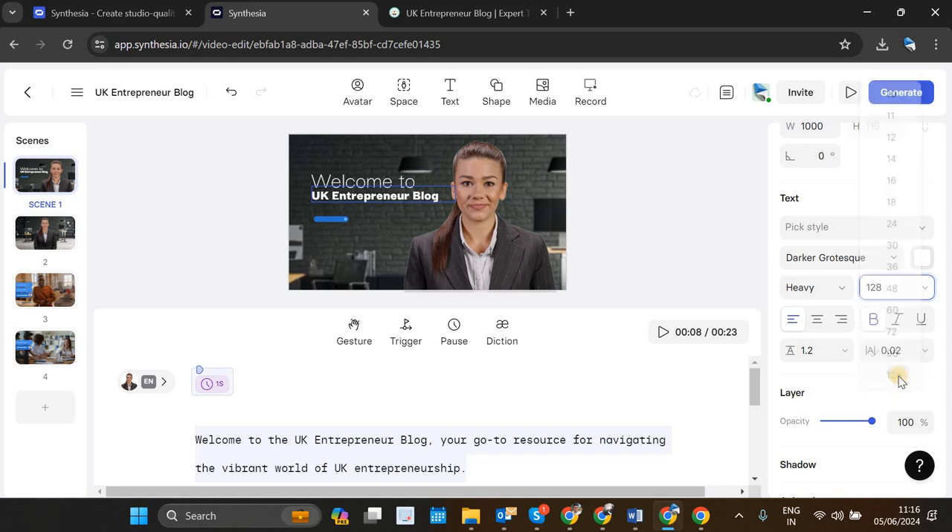
Step: Nudge the "Welcome to" text slightly up and move the blue bar beneath the word "Blog", near the title's left edge
click(364, 182)
drag(367, 170, 371, 169)
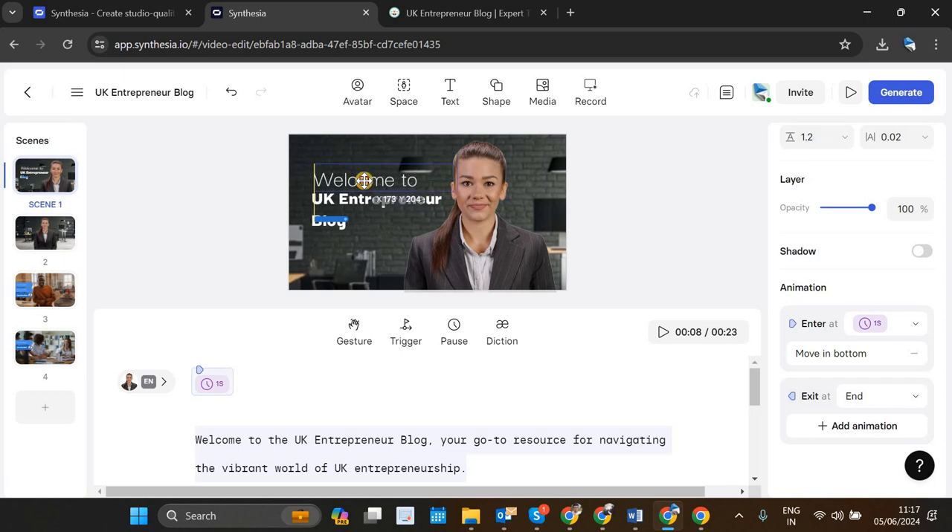
click(326, 225)
click(330, 220)
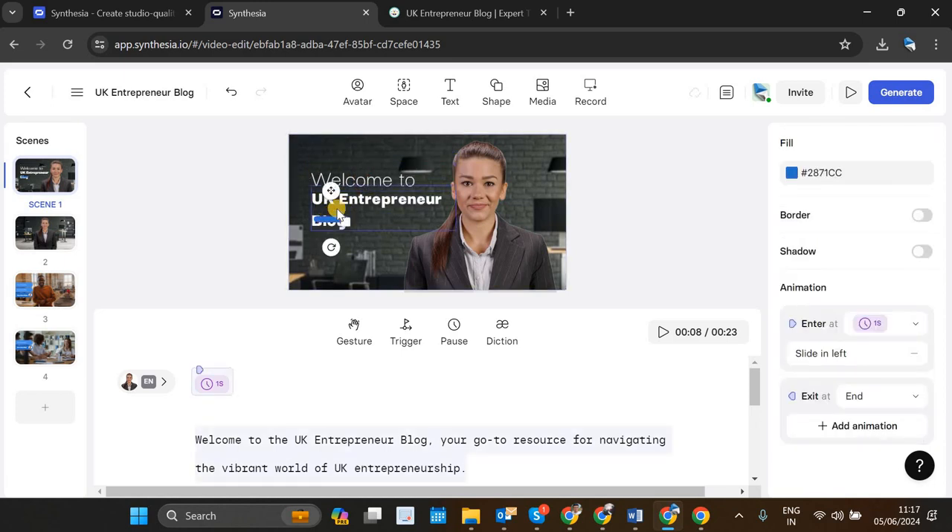
key(Down)
key(Down)
key(Down)
key(Down)
key(Down)
key(Down)
key(Left)
key(Left)
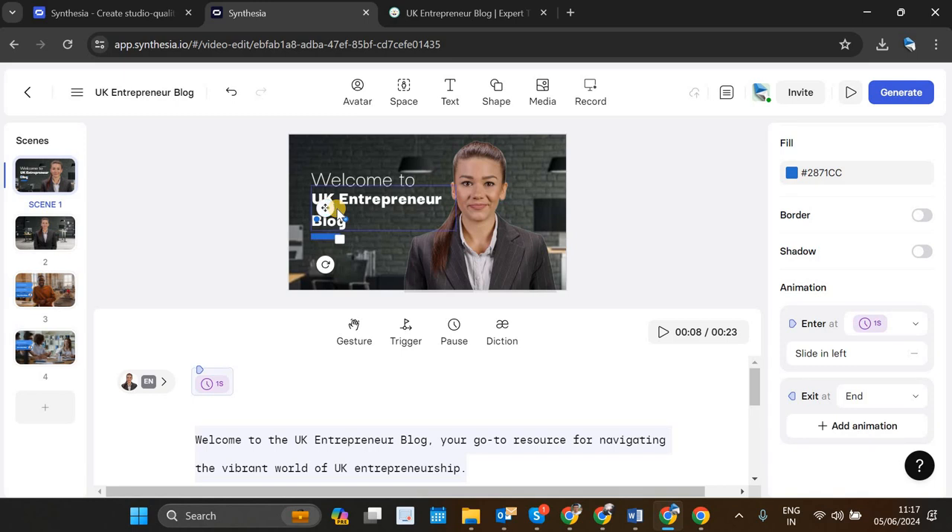
key(Down)
click(474, 157)
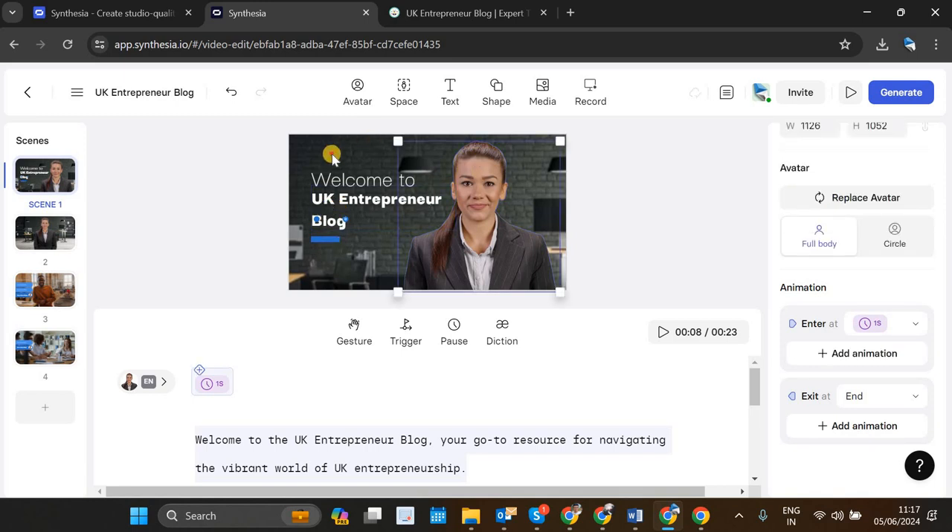
click(343, 406)
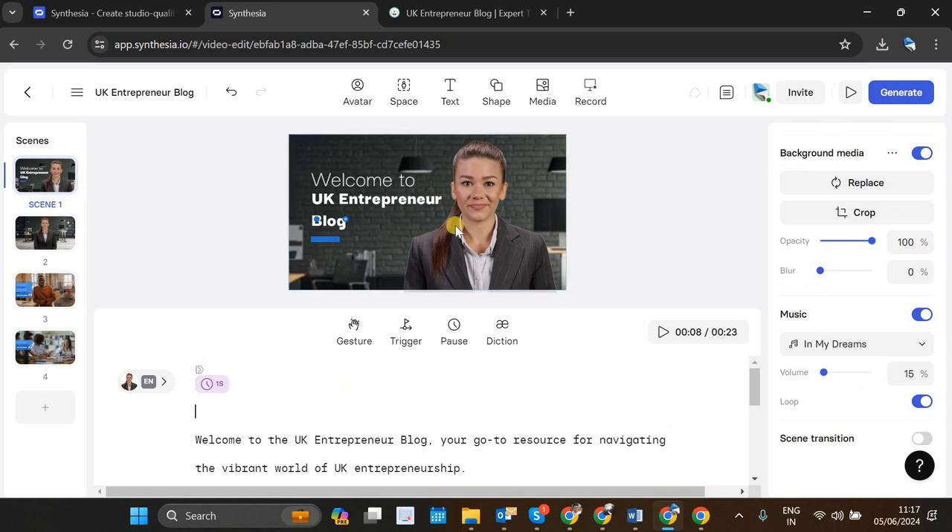
click(428, 223)
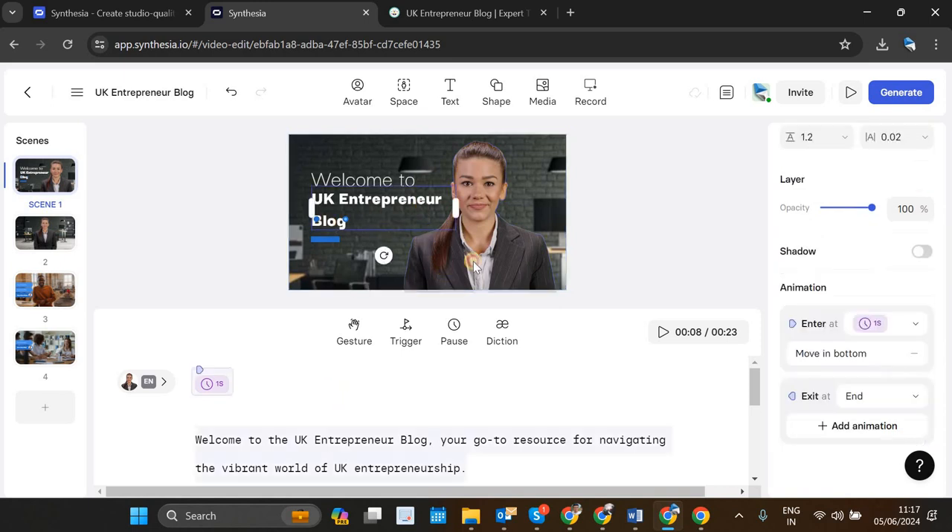
click(541, 177)
click(377, 162)
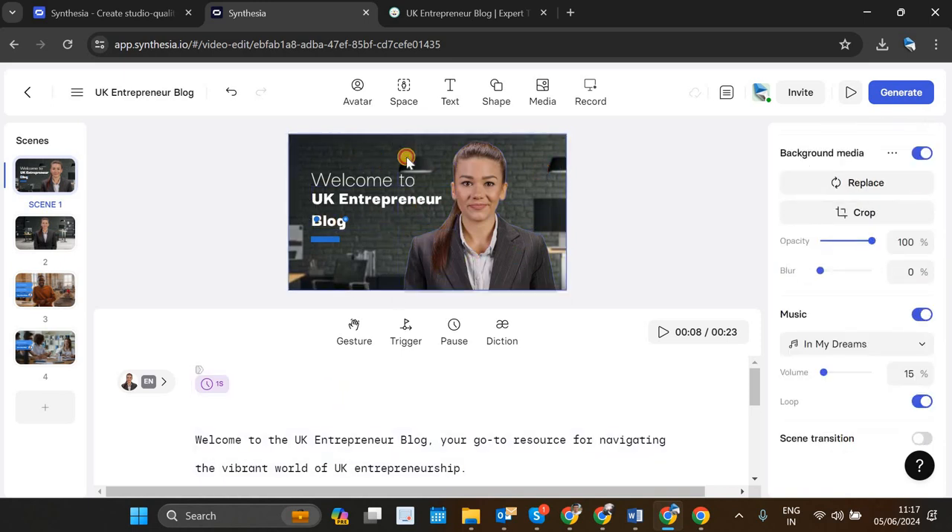
click(491, 199)
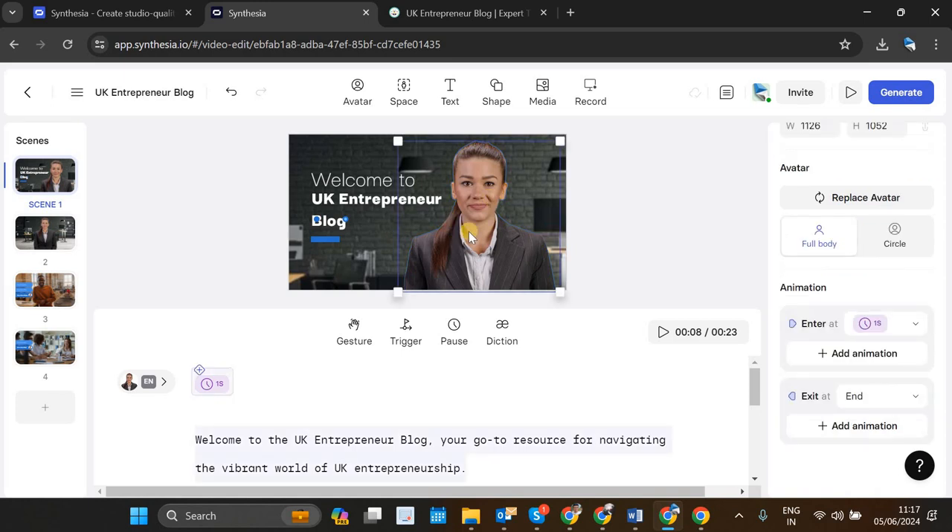
click(484, 210)
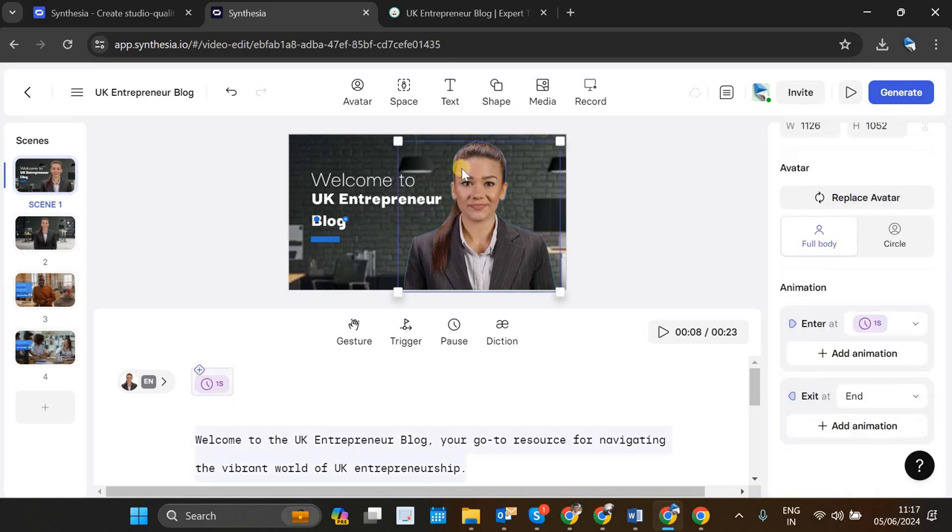
Step: Browse the avatar library, comparing the recently used avatars with the expressive and other avatars in the full list
click(350, 94)
click(350, 95)
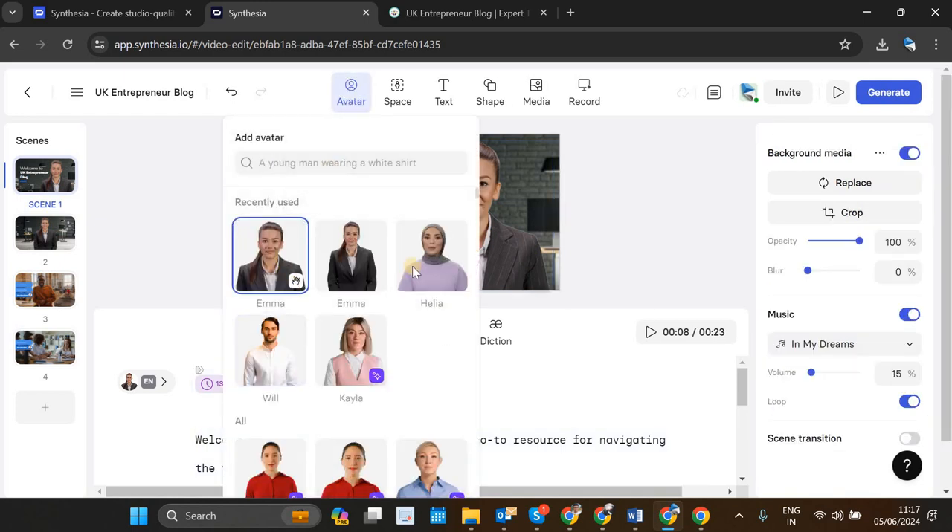
scroll(394, 350, down, 5)
scroll(392, 350, up, 3)
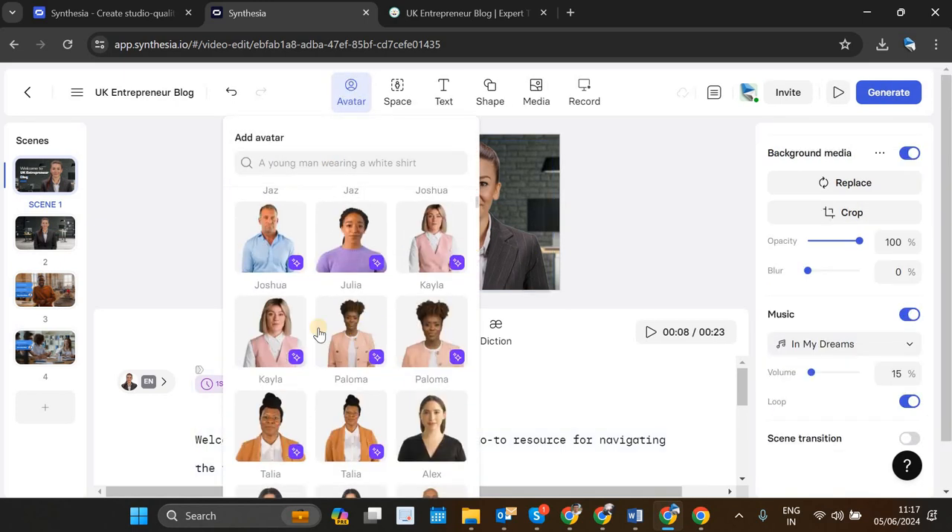
mouse_move(297, 352)
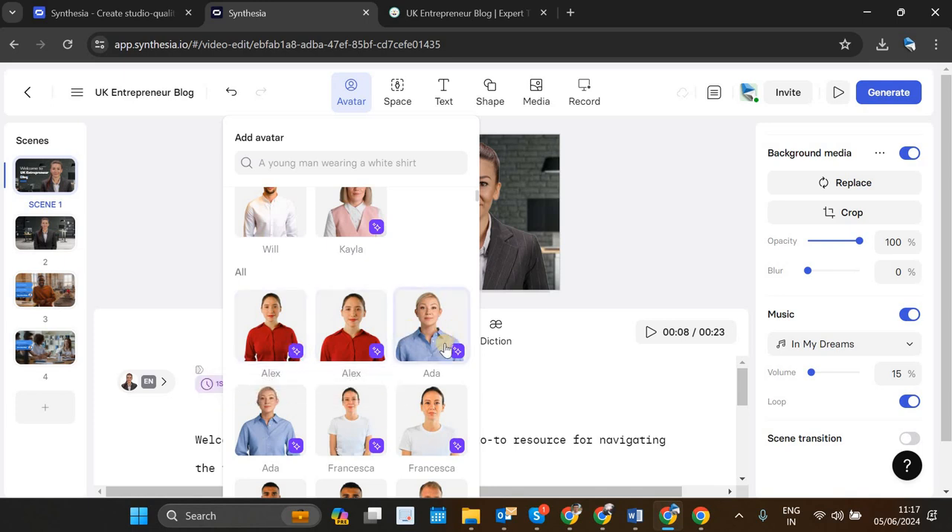
scroll(446, 350, down, 1)
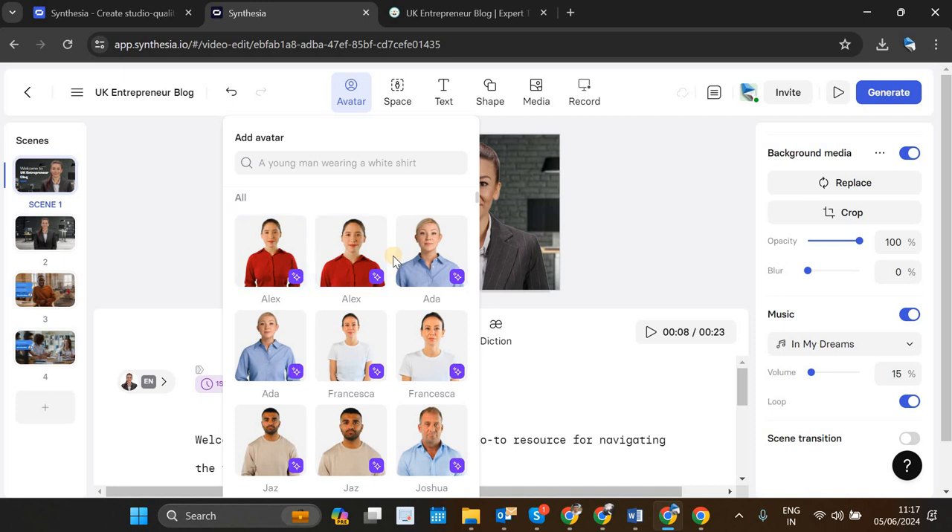
scroll(352, 238, up, 4)
scroll(350, 298, down, 10)
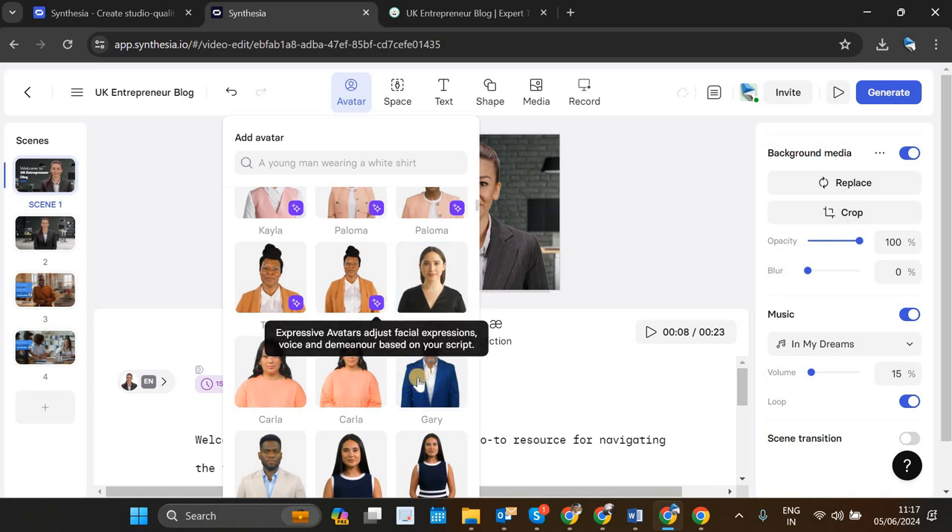
scroll(347, 323, down, 1)
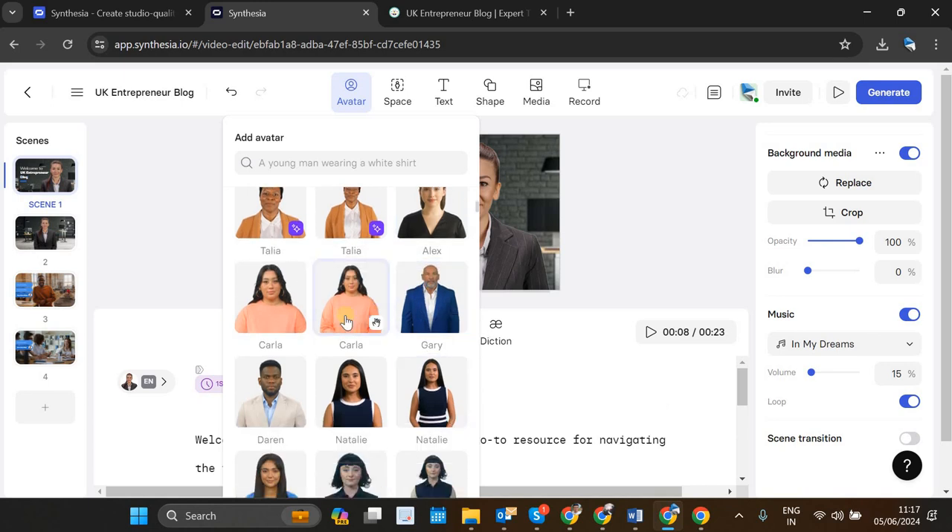
scroll(345, 320, up, 10)
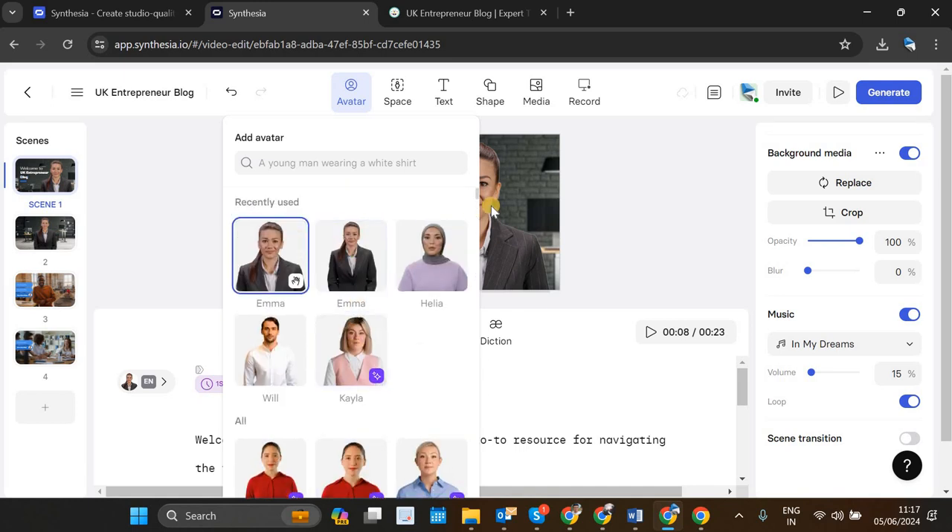
scroll(363, 286, down, 2)
scroll(362, 286, down, 2)
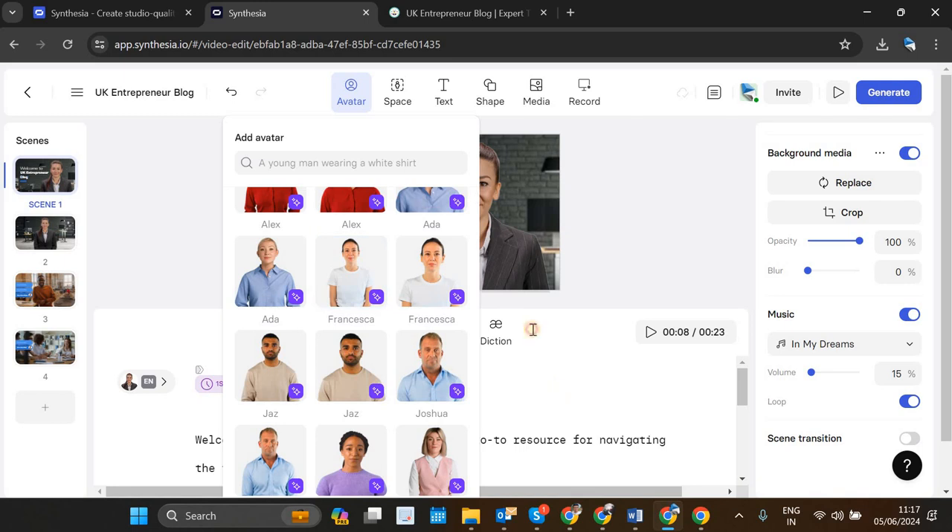
Step: Delete the Emma avatar from scene 1 and add the recently used Kayla avatar in the pink vest in its place
click(485, 235)
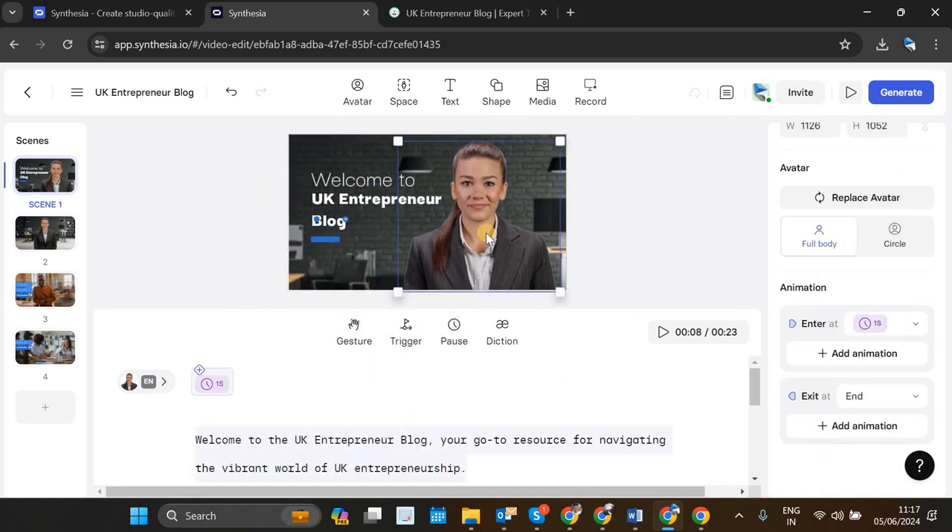
key(Delete)
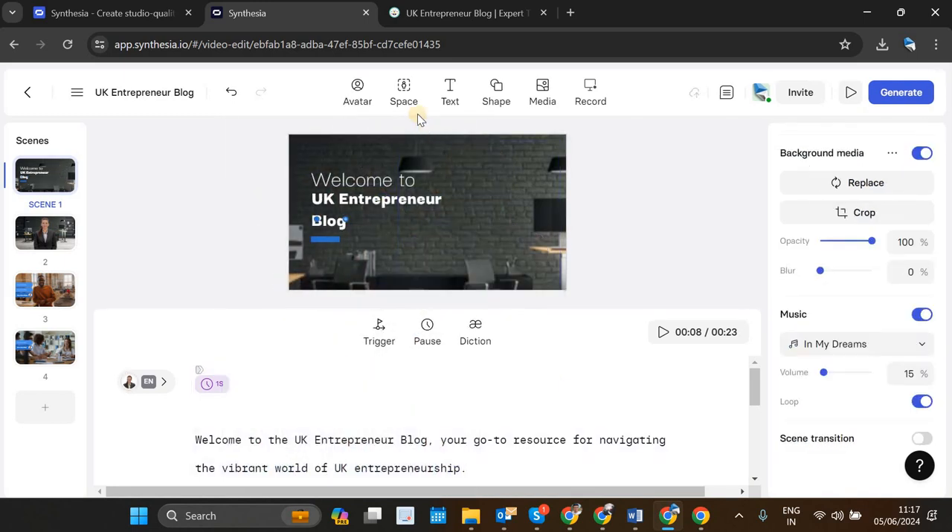
click(356, 91)
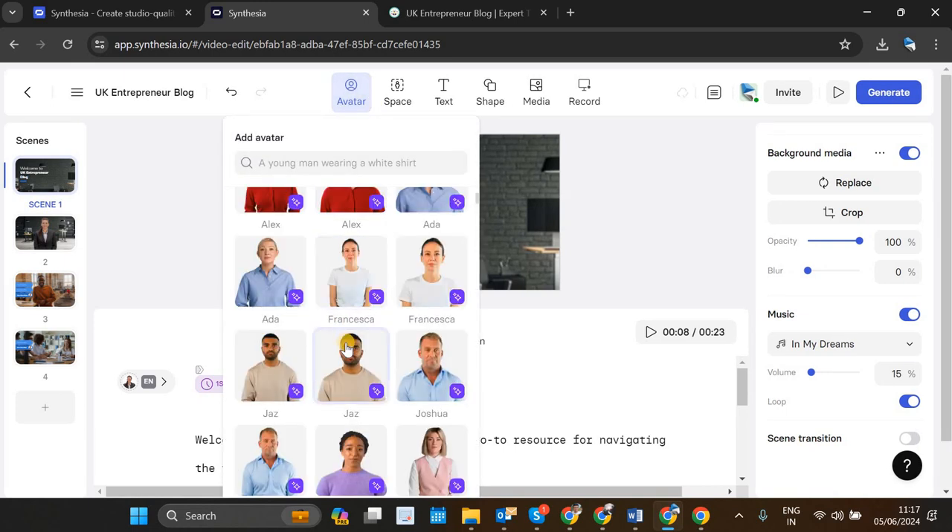
scroll(279, 324, up, 3)
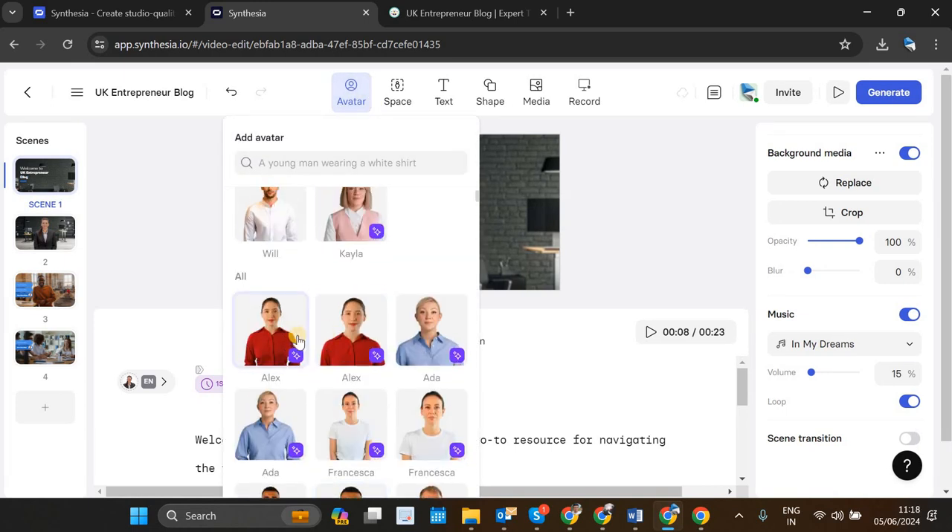
scroll(294, 336, up, 2)
scroll(297, 338, down, 3)
scroll(297, 335, up, 2)
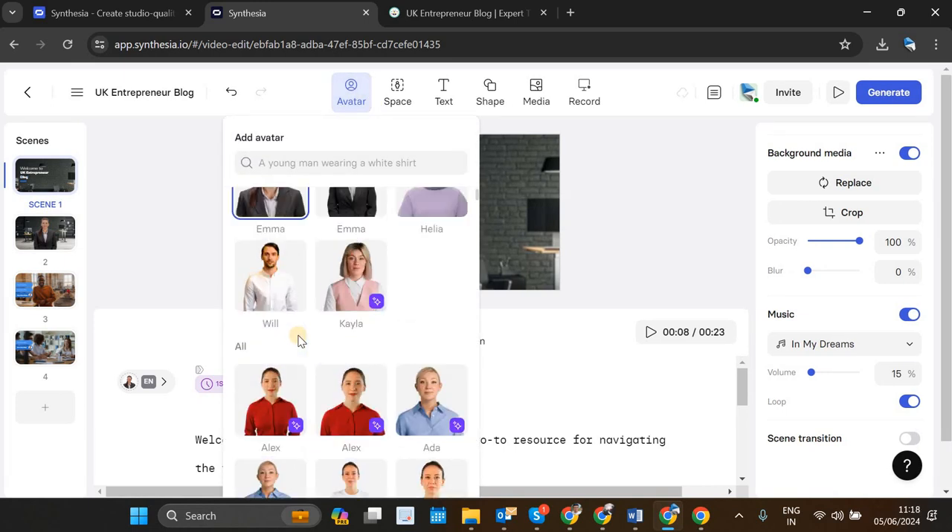
click(356, 294)
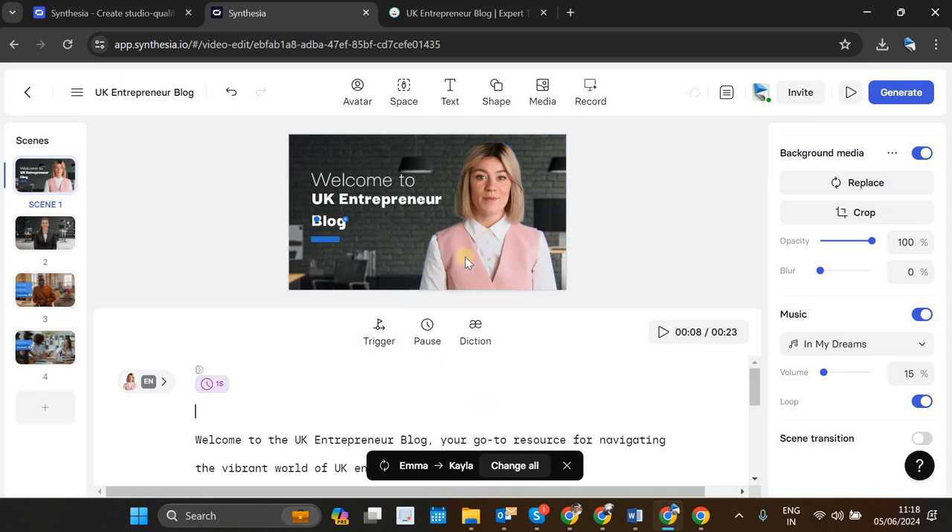
click(408, 253)
click(221, 204)
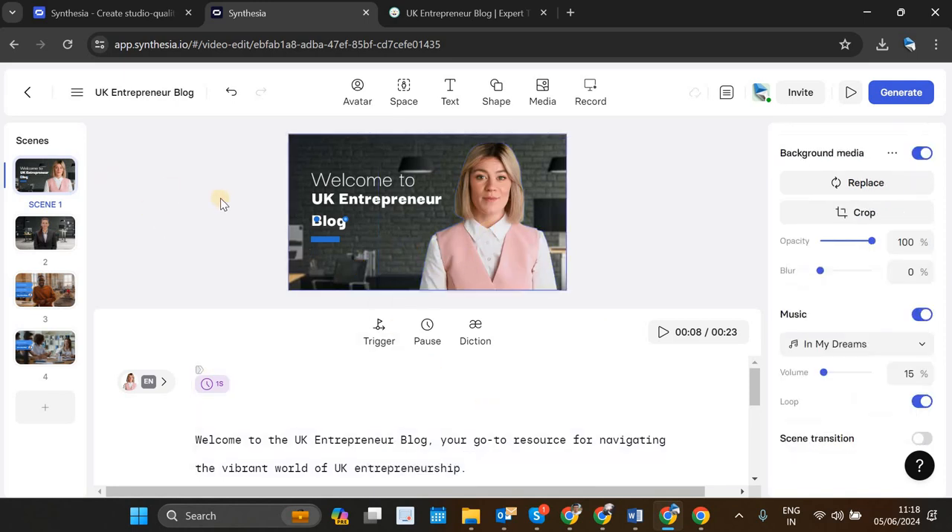
click(321, 225)
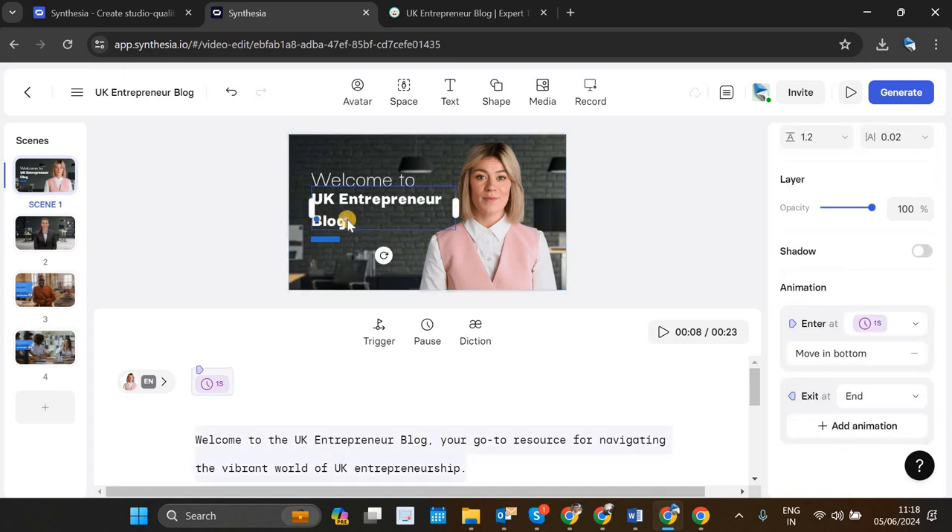
click(348, 223)
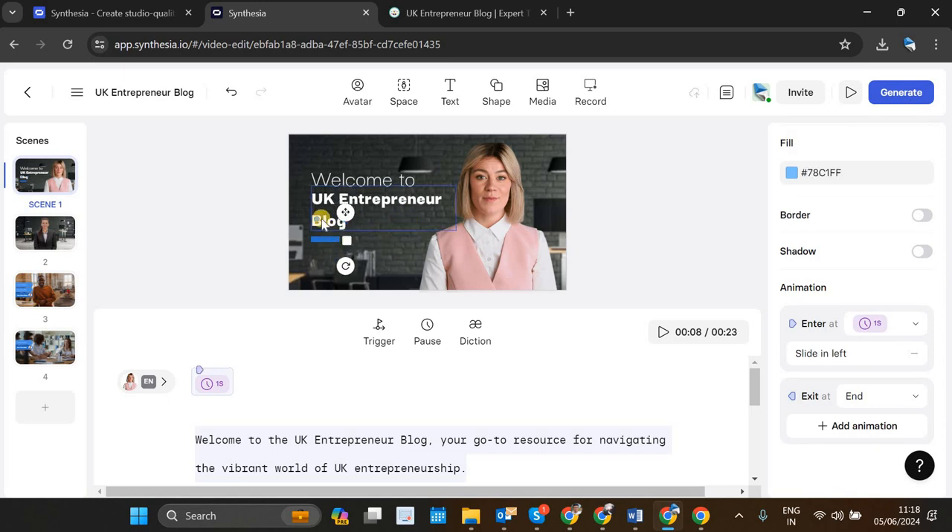
click(559, 222)
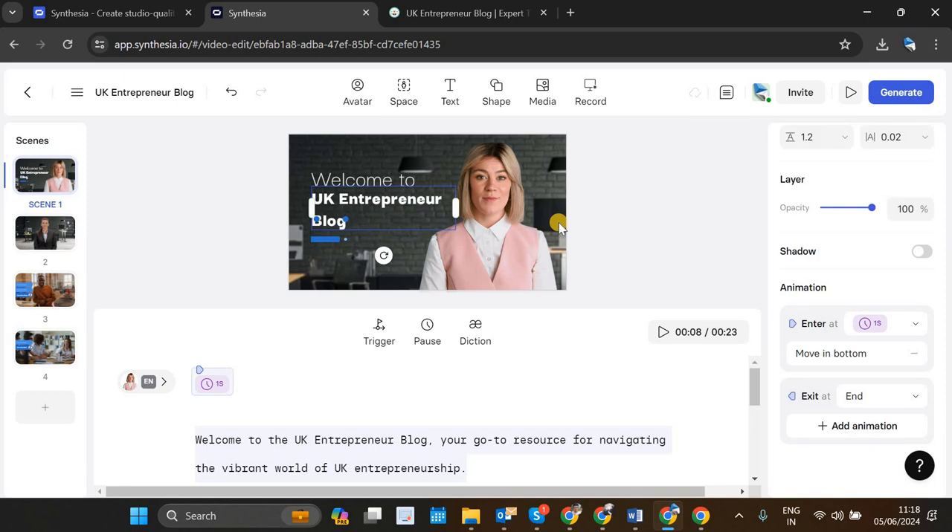
click(408, 242)
key(ctrl+z)
key(ctrl+z)
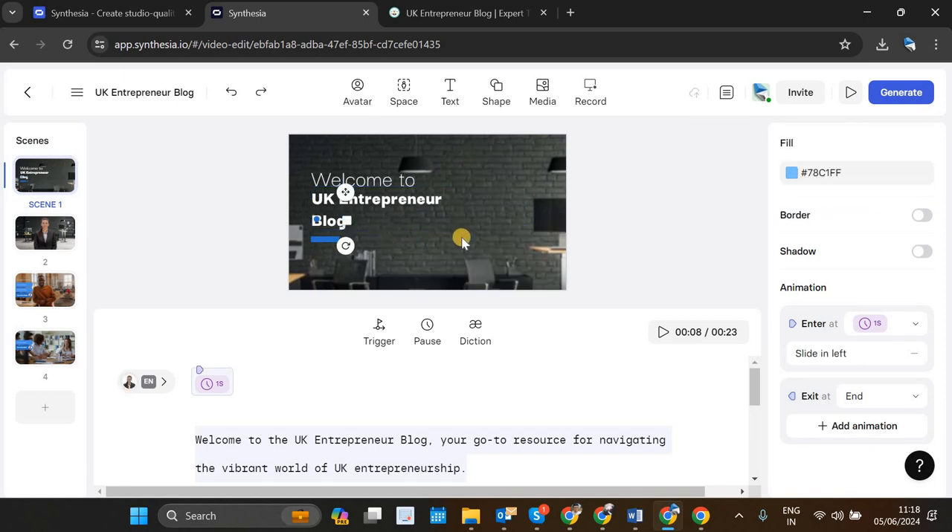
click(257, 95)
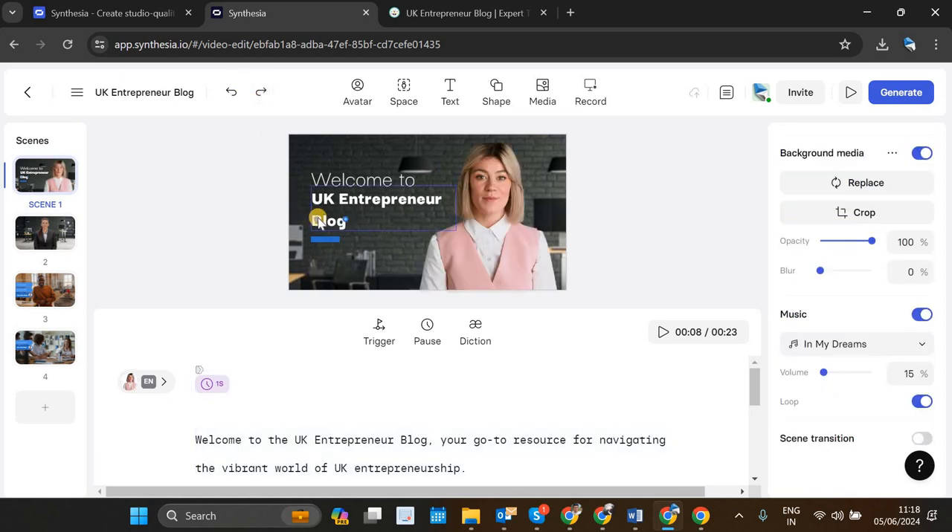
Step: Delete the two small blue shapes overlapping the word "Blog" in scene 1's title, keeping the blue bar
click(317, 220)
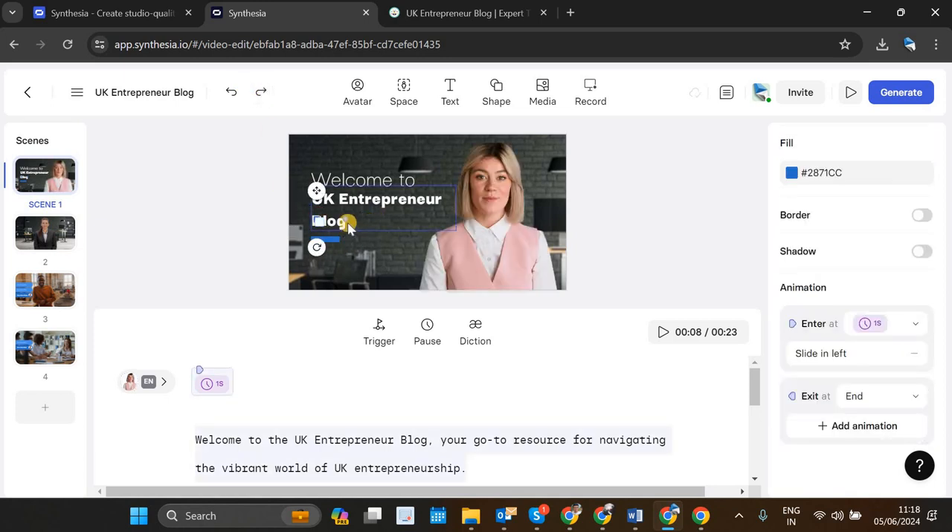
key(Delete)
click(346, 220)
click(326, 266)
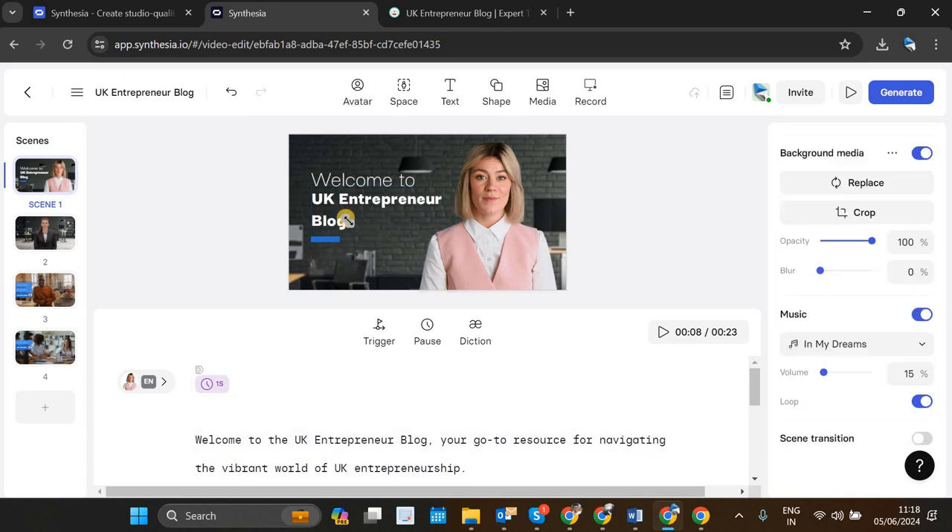
click(346, 220)
click(337, 275)
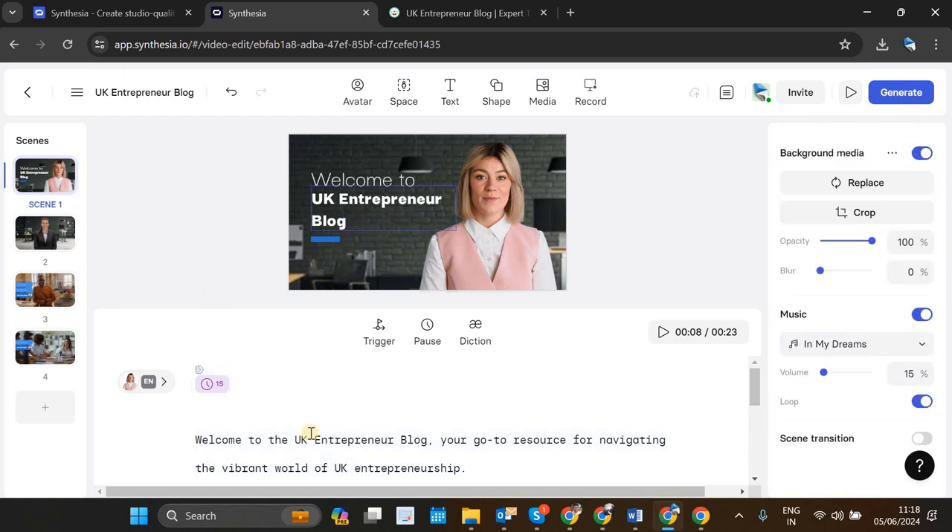
Step: Delete the leftover template lines and blank lines after the welcome paragraph in scene 1's script, and preview the scene
scroll(398, 431, down, 2)
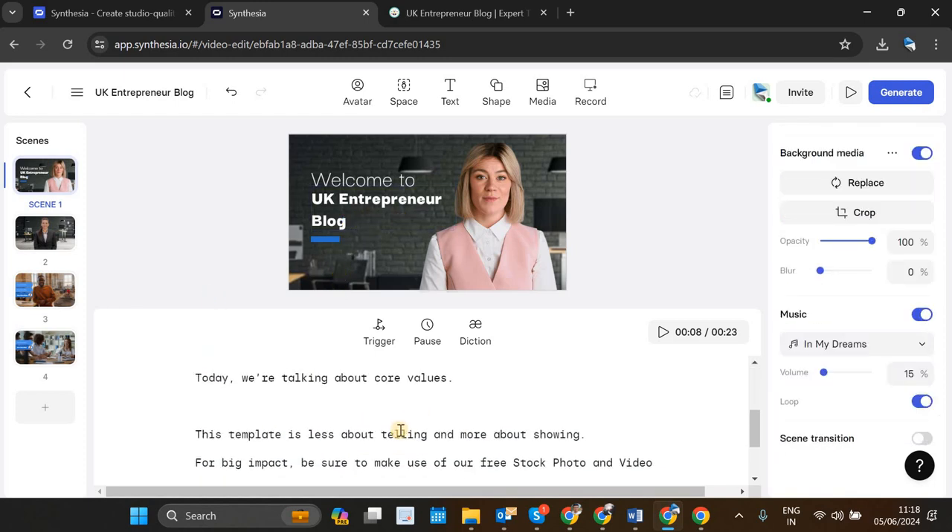
scroll(202, 440, up, 1)
drag(202, 440, 586, 473)
key(BackSpace)
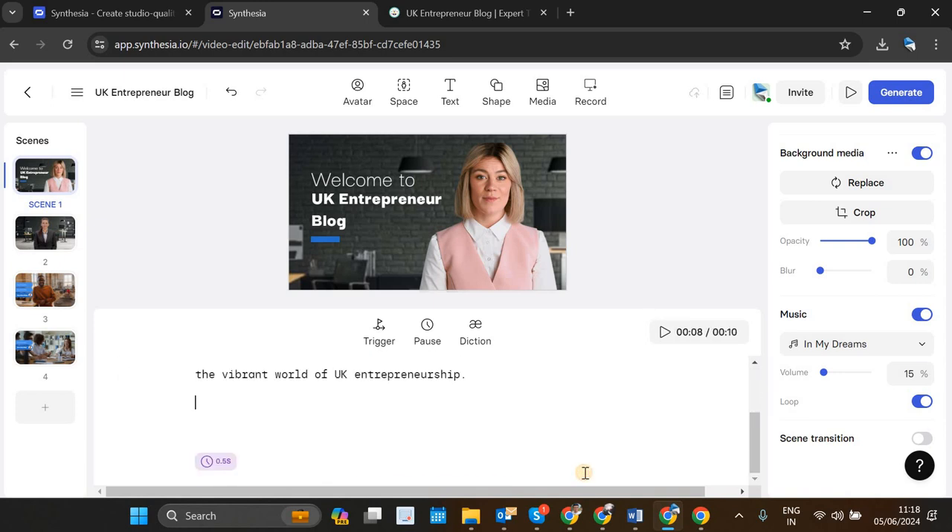
key(BackSpace)
key(BackSpace)
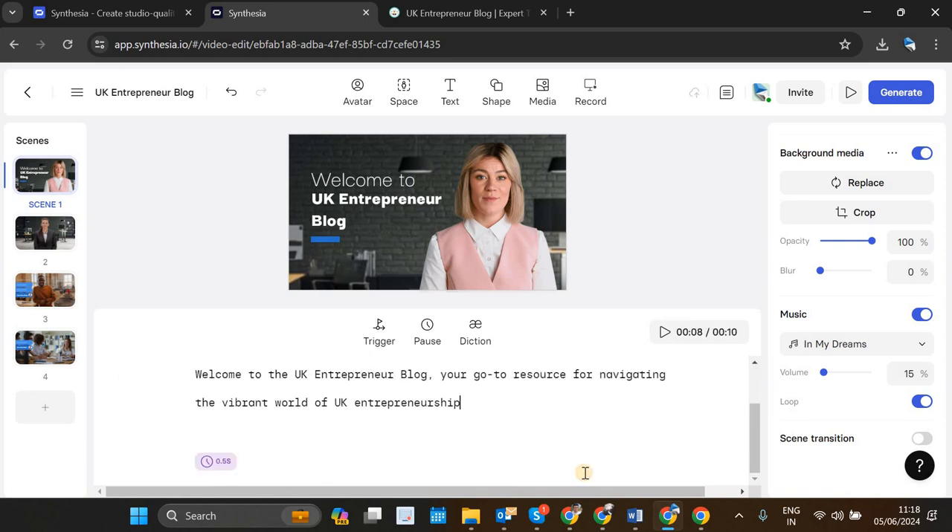
key(Delete)
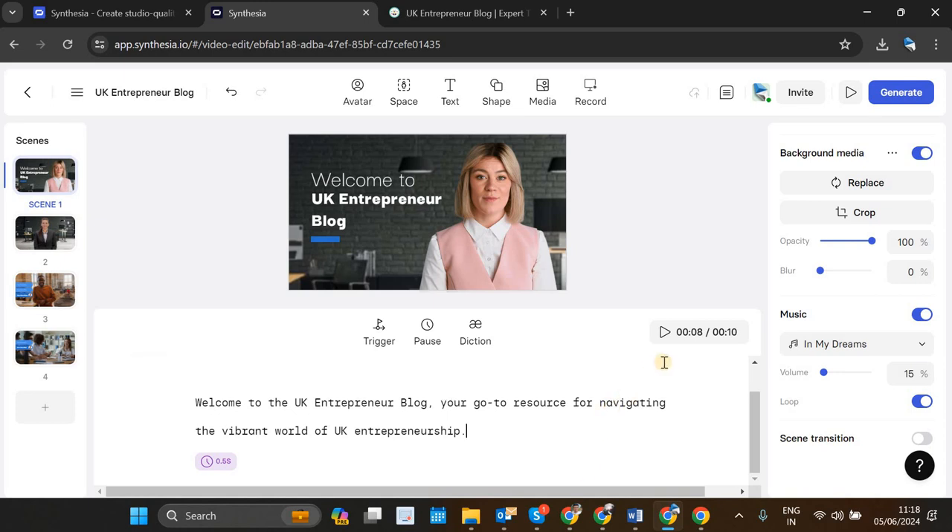
click(664, 335)
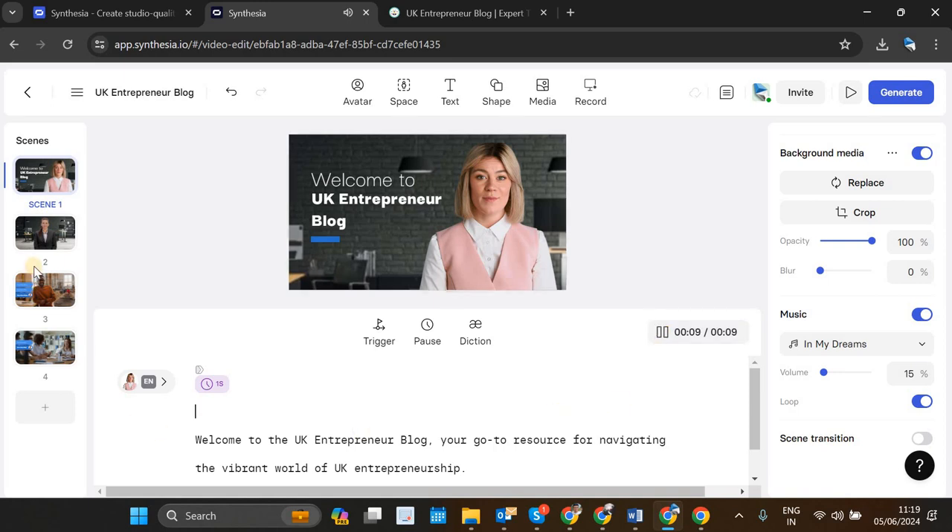
Step: Replace the Emma avatar in scene 2 with the Kayla avatar
click(42, 239)
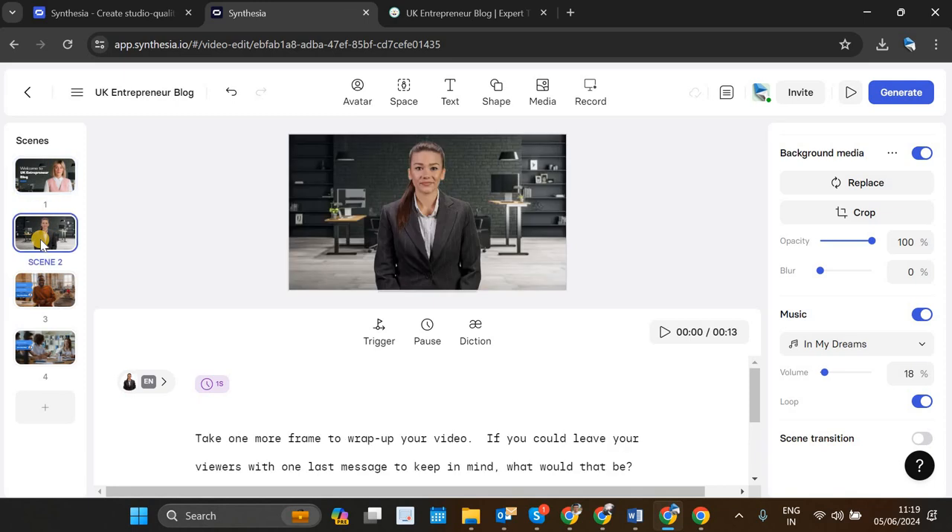
click(417, 216)
key(Delete)
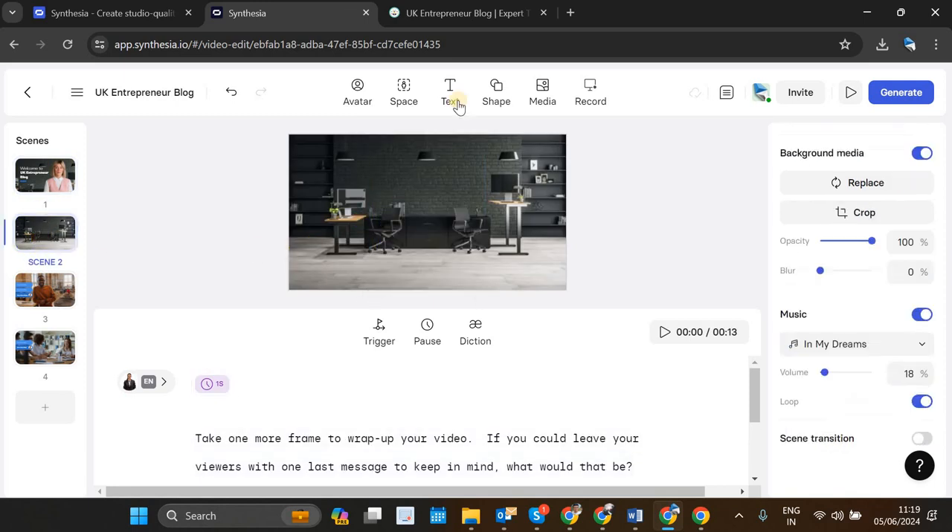
click(356, 96)
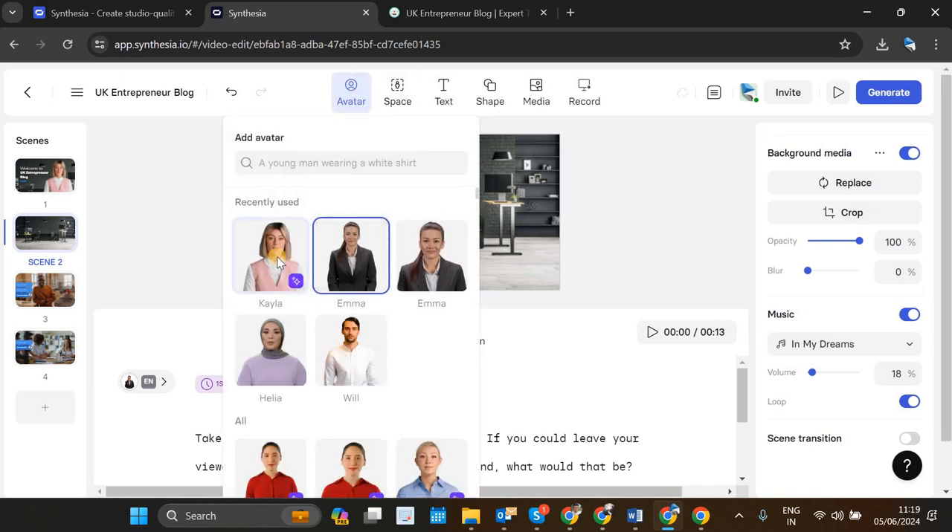
click(275, 257)
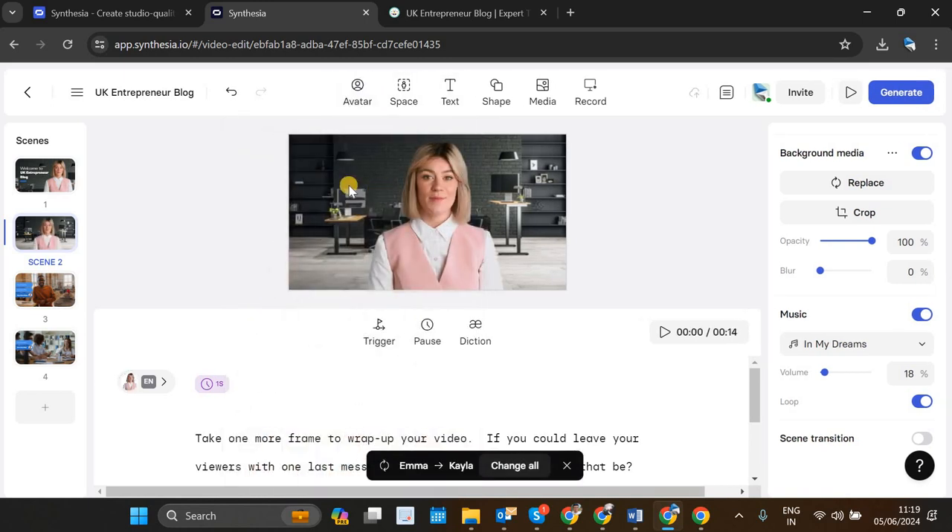
Step: Browse the Getty stock videos for a business-themed clip to use in scene 2
double_click(350, 185)
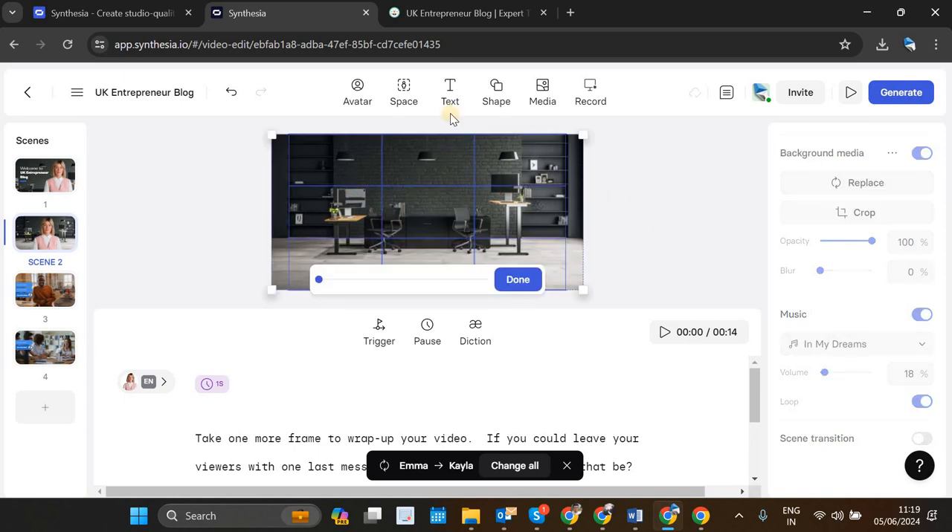
click(544, 97)
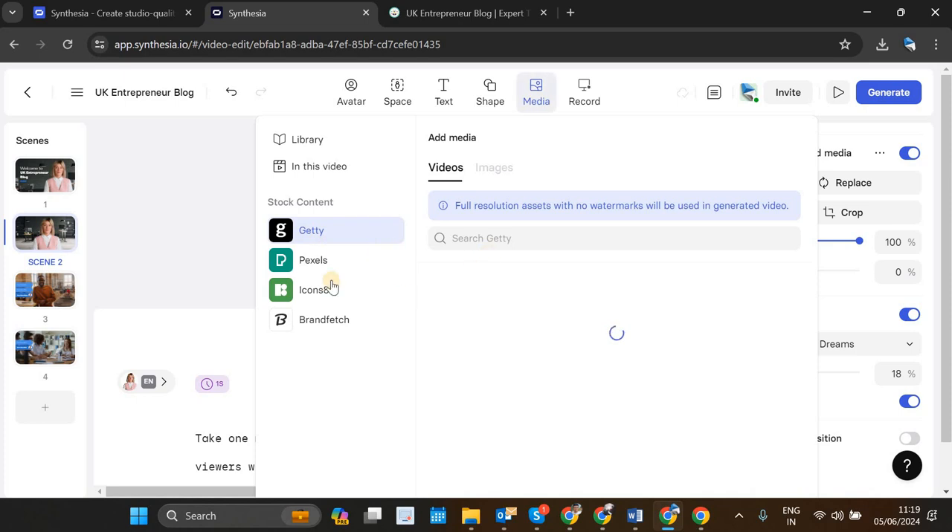
scroll(469, 365, down, 3)
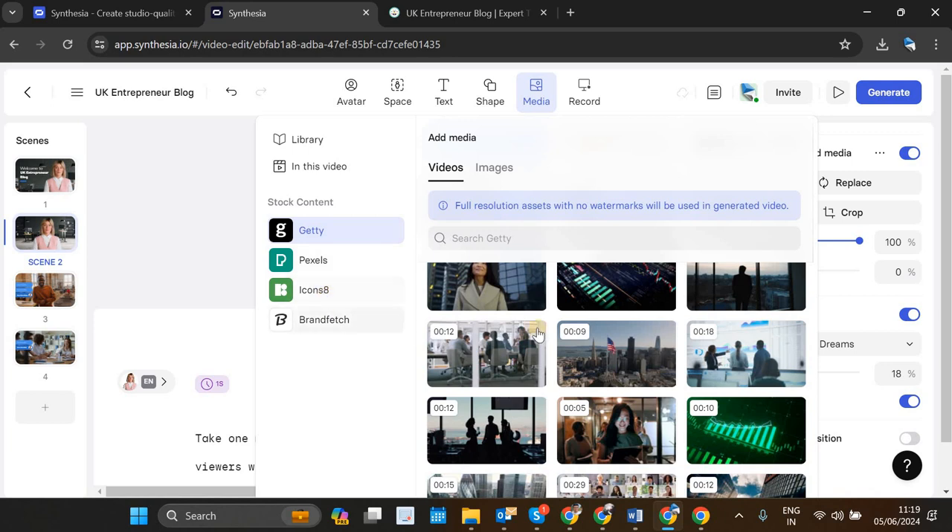
scroll(538, 335, up, 3)
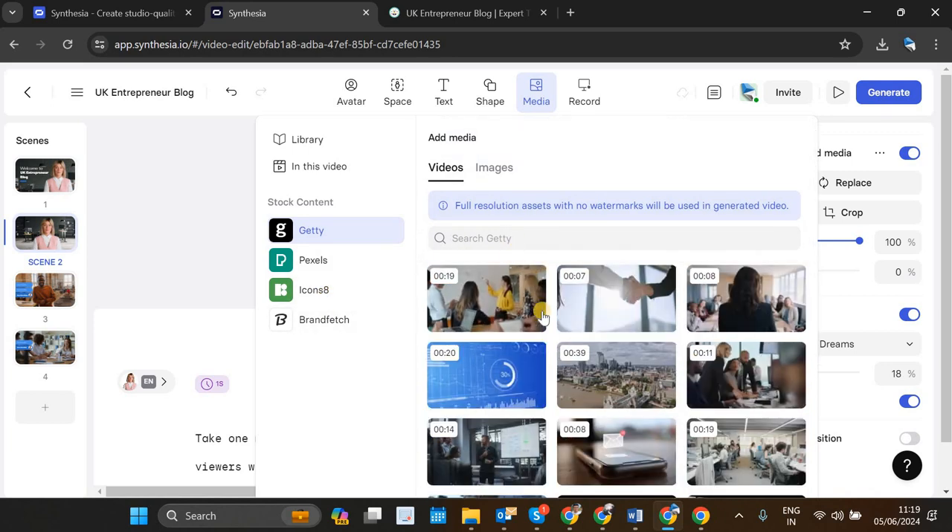
click(471, 241)
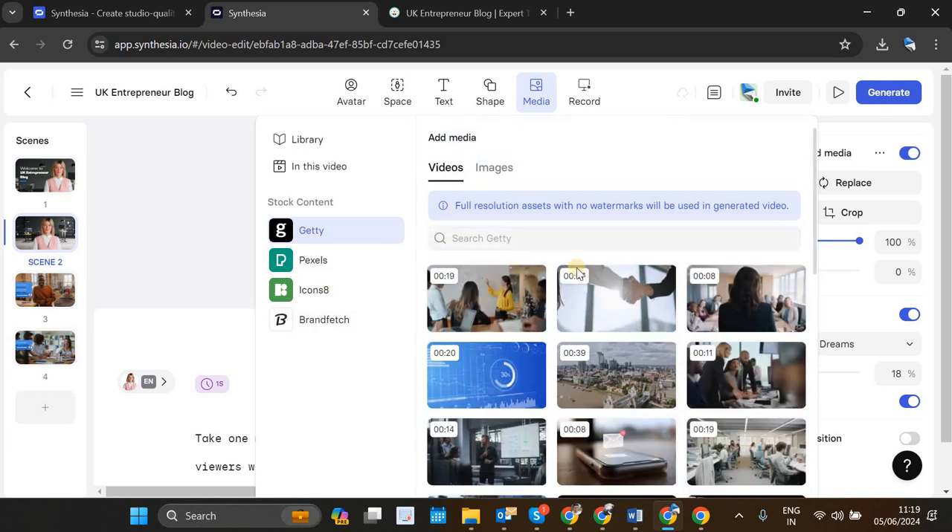
scroll(632, 330, down, 2)
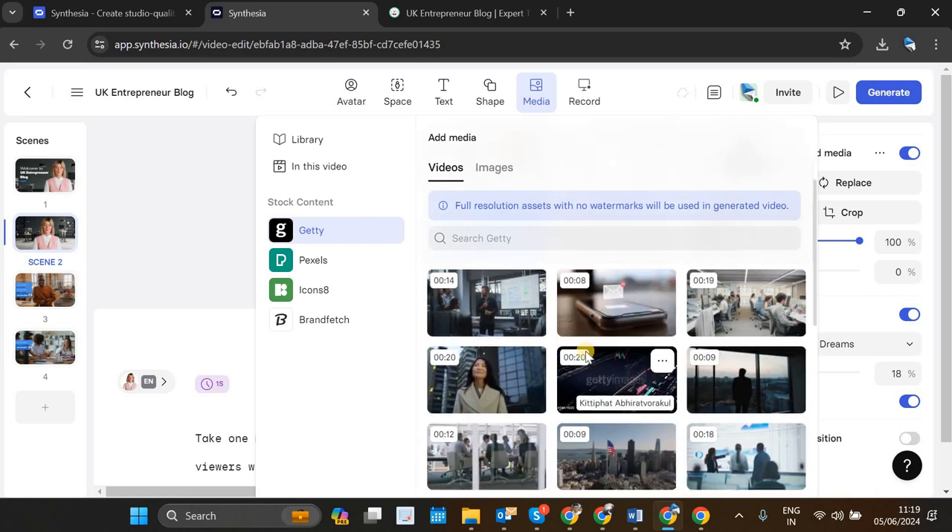
scroll(585, 359, down, 1)
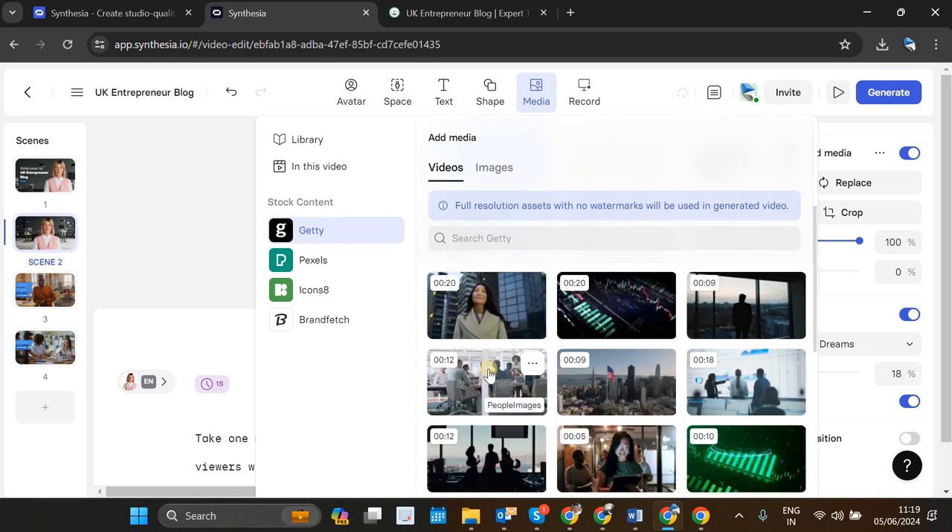
scroll(493, 372, down, 1)
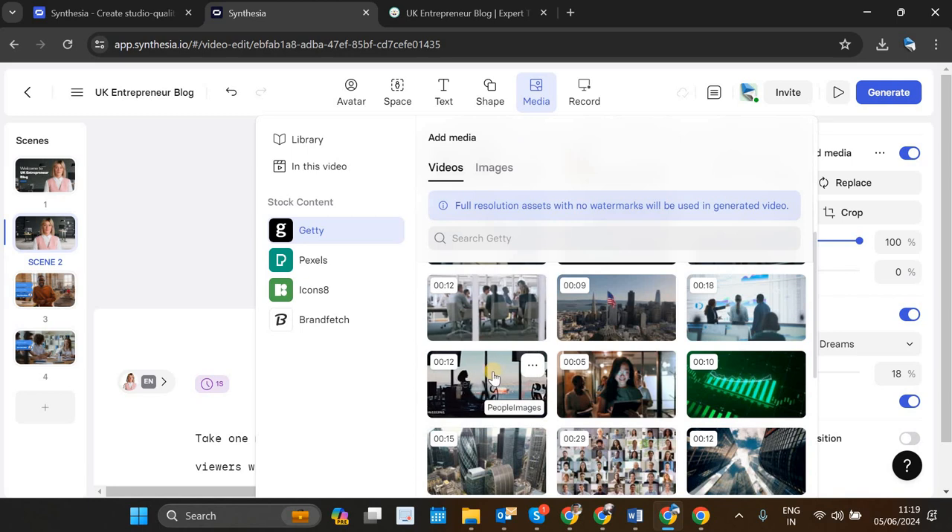
scroll(602, 386, down, 4)
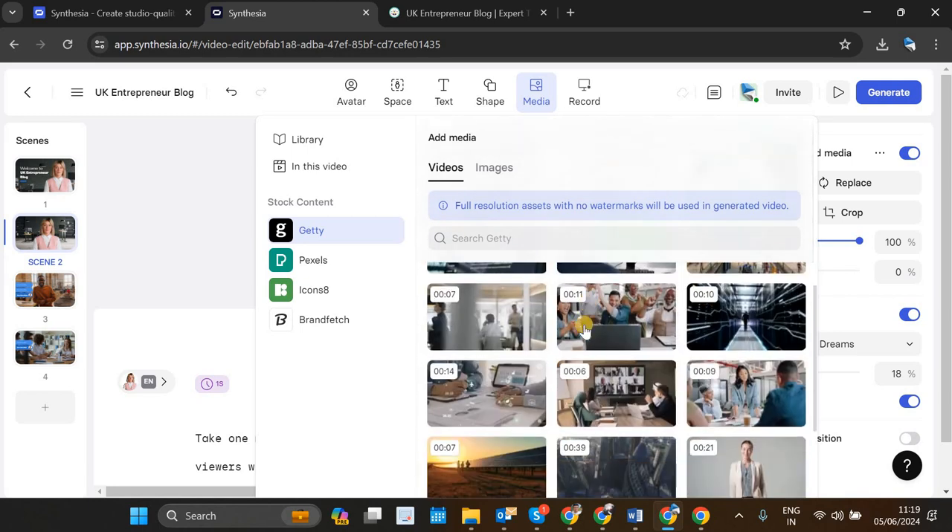
scroll(503, 272, down, 1)
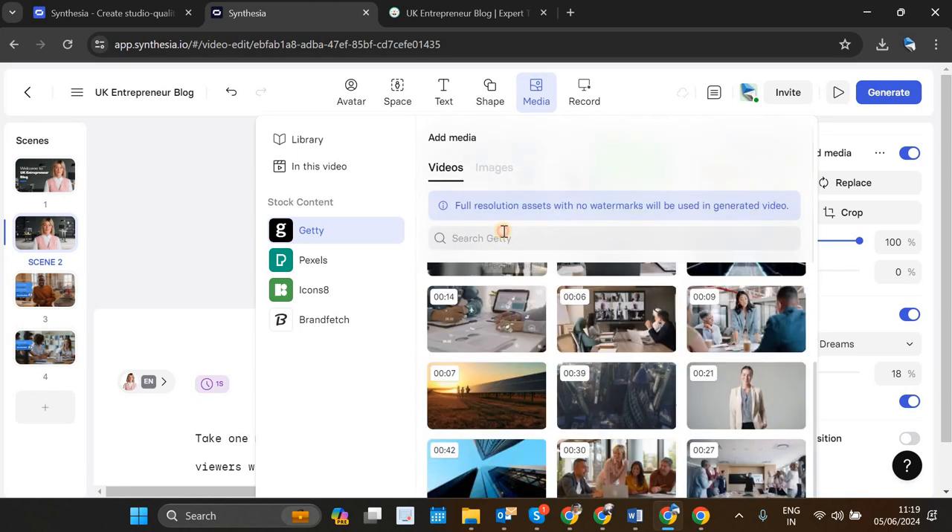
Step: Search the Getty videos for "business" and add the 12-second clip of silhouetted office workers to scene 2
click(503, 232)
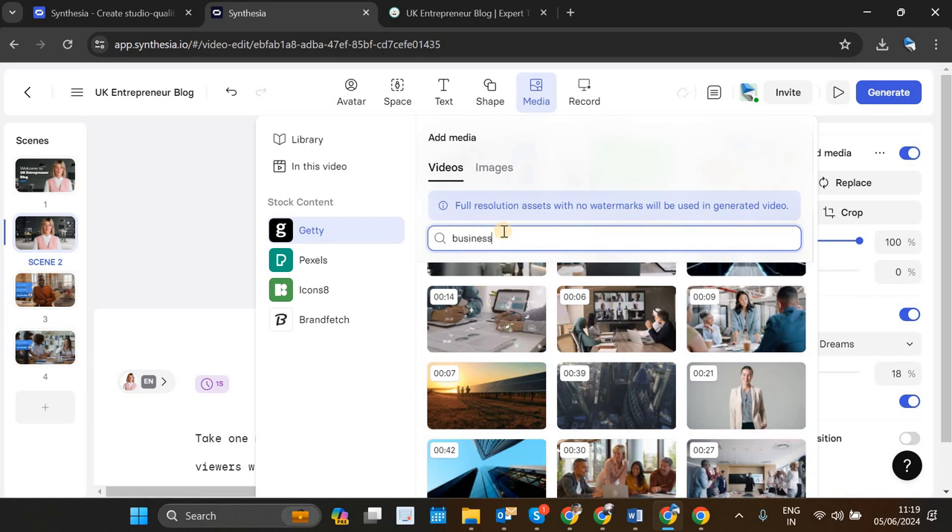
key(Return)
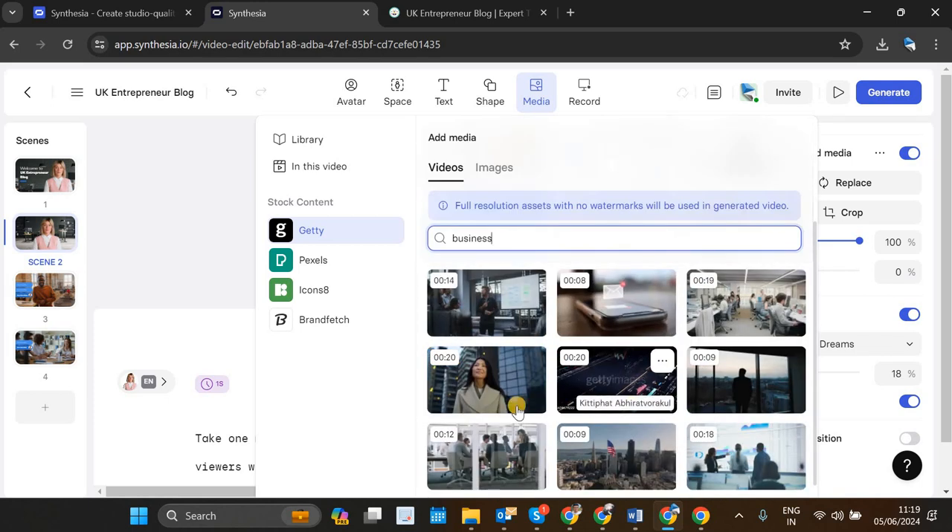
scroll(484, 386, down, 1)
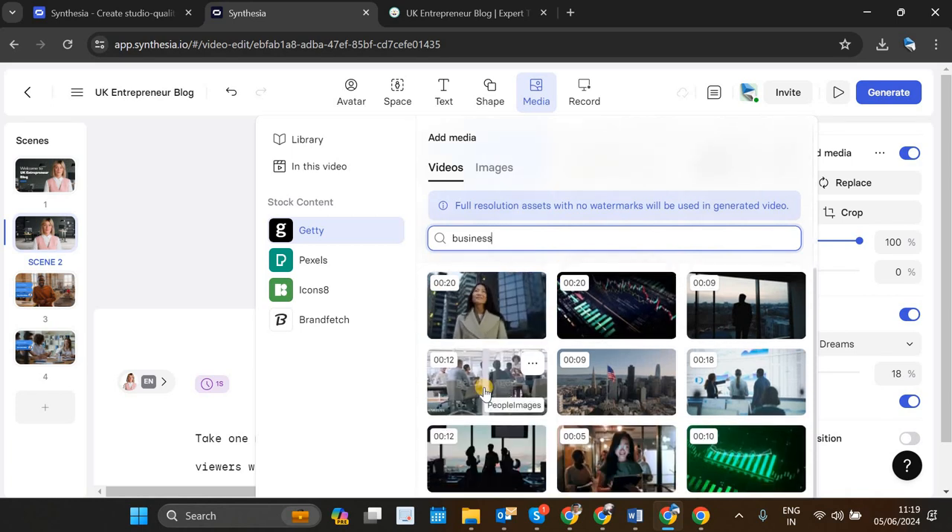
scroll(570, 381, down, 1)
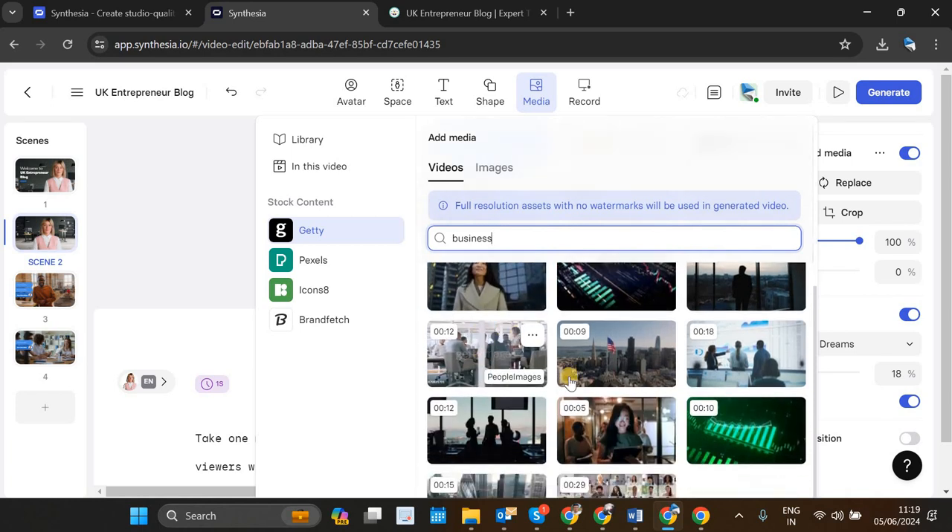
click(474, 421)
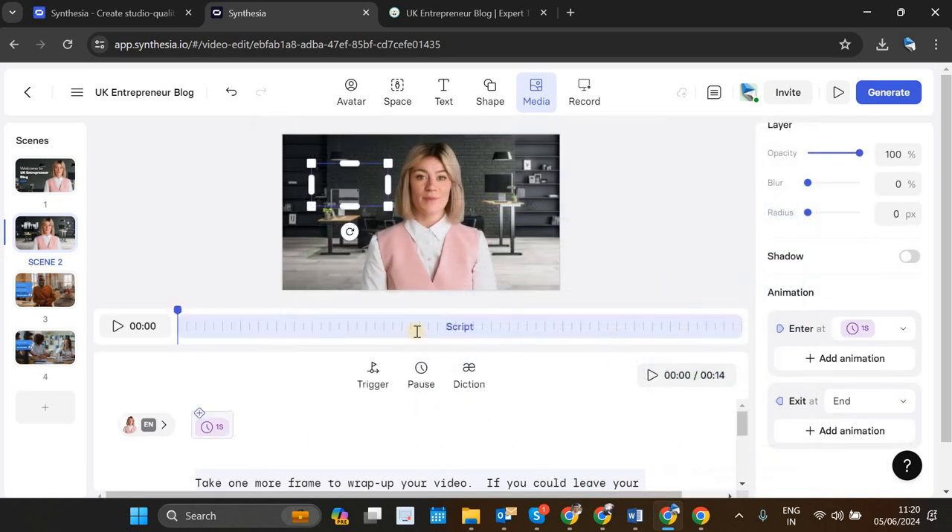
Step: Move the office silhouette clip to the frame's upper-left corner and enlarge it to about 1953 by 1097 to cover scene 2
drag(341, 177, 335, 169)
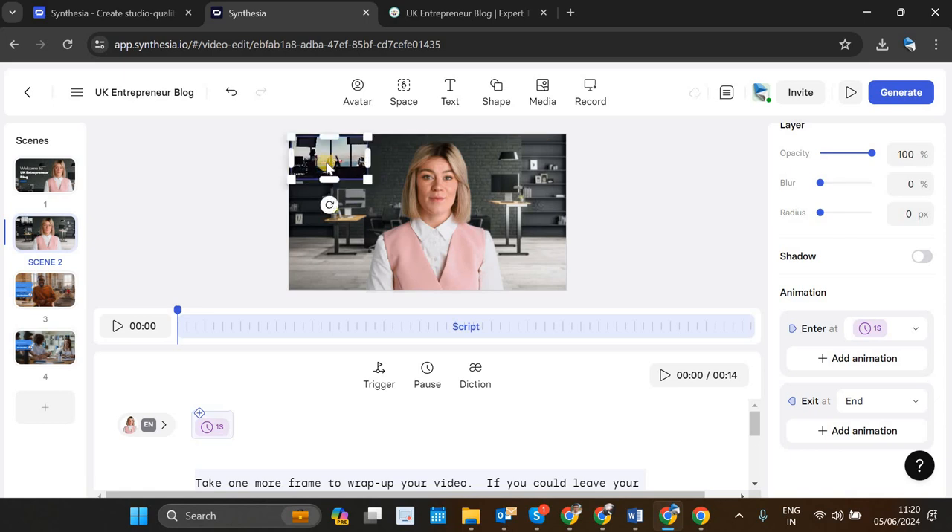
drag(520, 292, 565, 292)
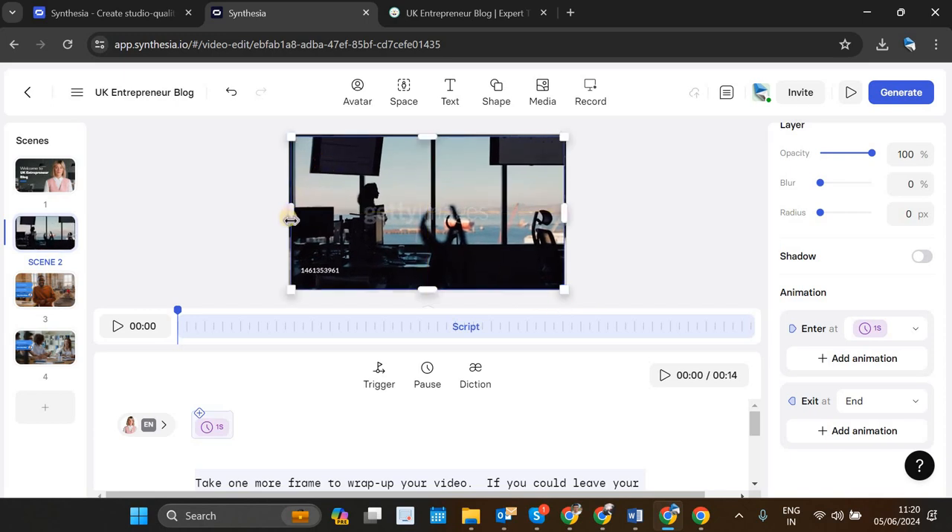
drag(292, 221, 285, 216)
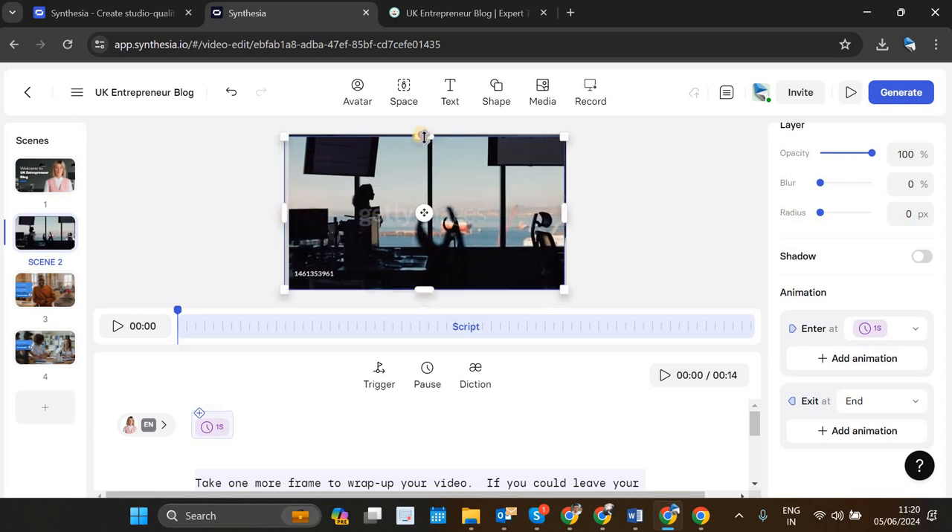
drag(567, 214, 569, 215)
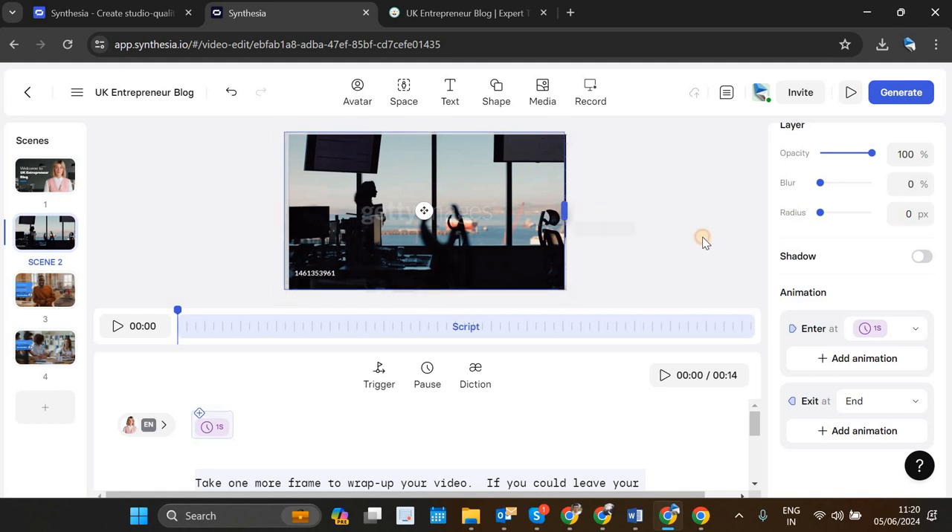
Step: Send the office clip backward behind the Kayla avatar, keeping its opacity at 100%
scroll(833, 216, up, 5)
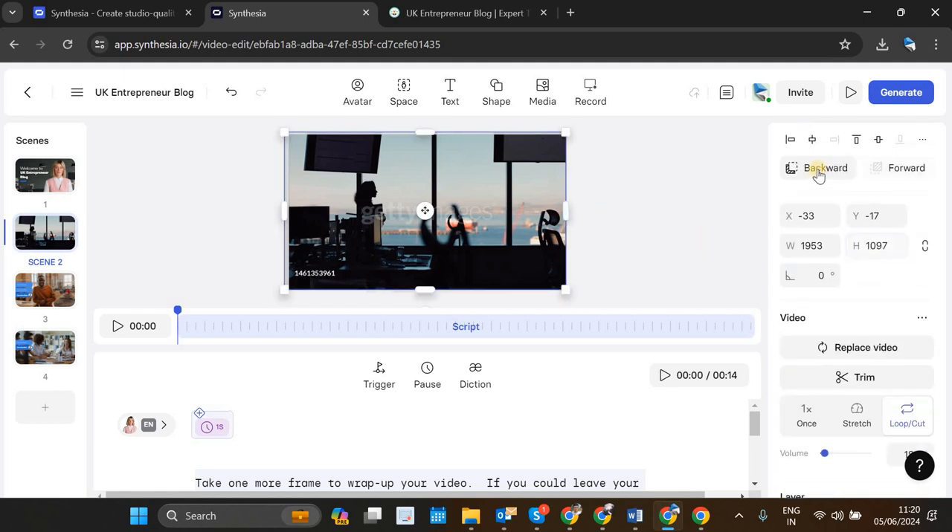
click(820, 170)
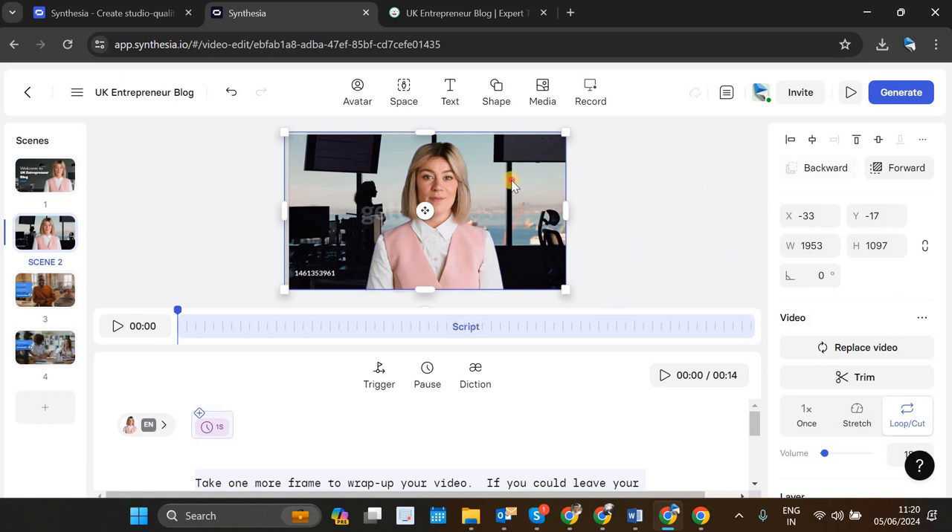
scroll(868, 286, down, 4)
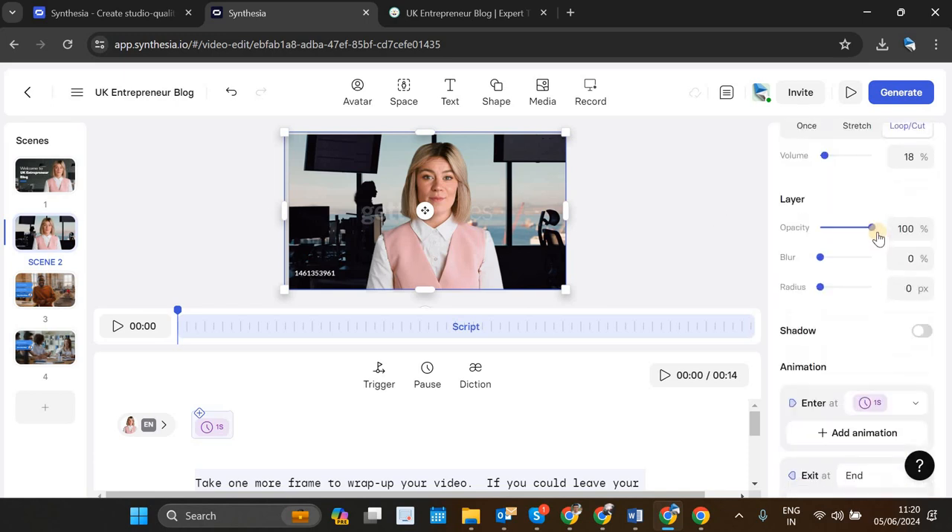
drag(841, 230, 872, 231)
Step: Check scene 2's script, and copy the paragraph beginning "Whether you're just starting out" from the Script document in Word
click(411, 482)
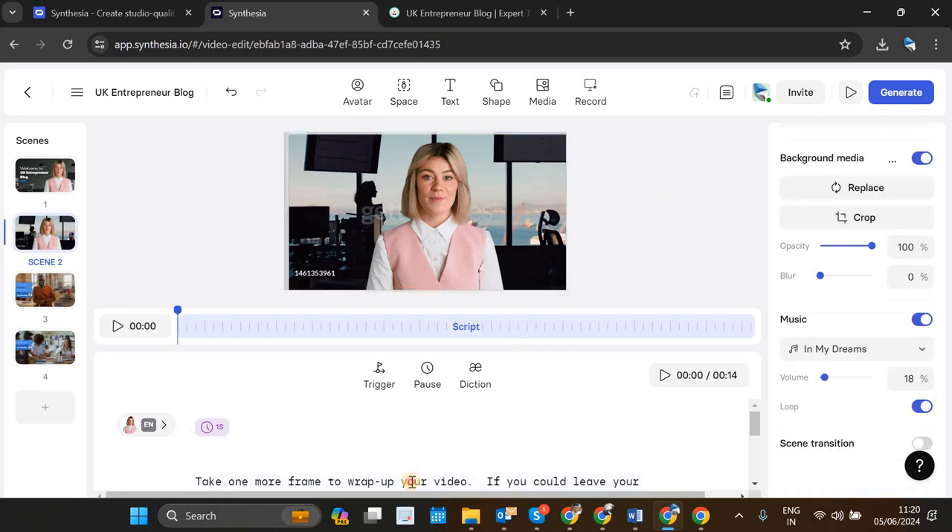
scroll(361, 444, down, 1)
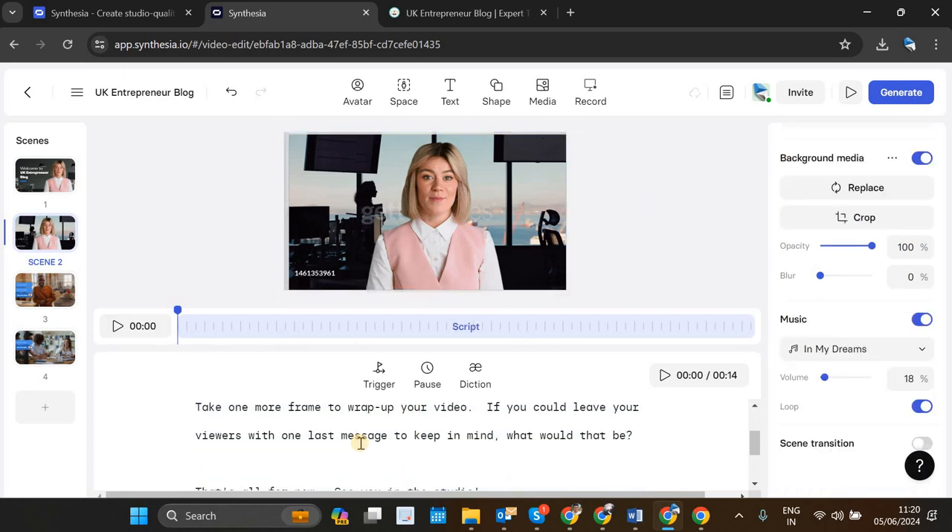
scroll(361, 444, up, 1)
scroll(650, 481, down, 1)
click(633, 519)
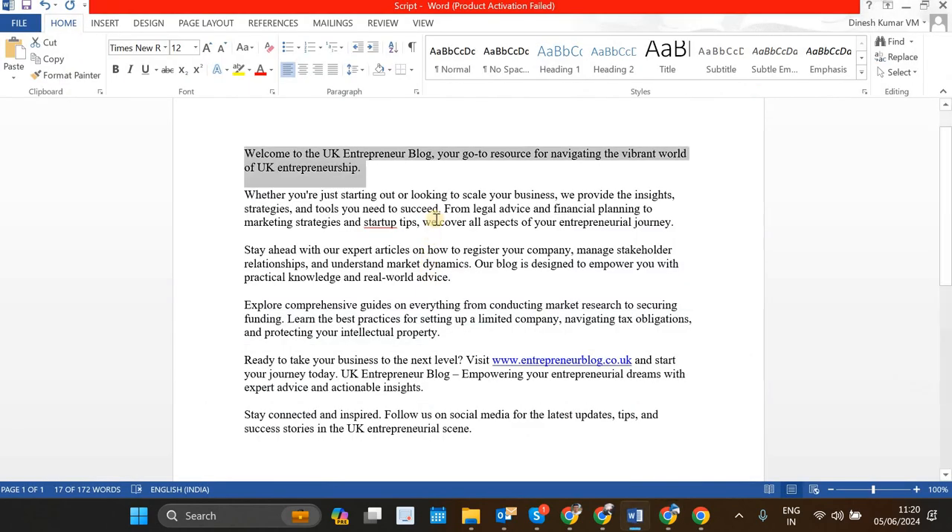
triple_click(439, 209)
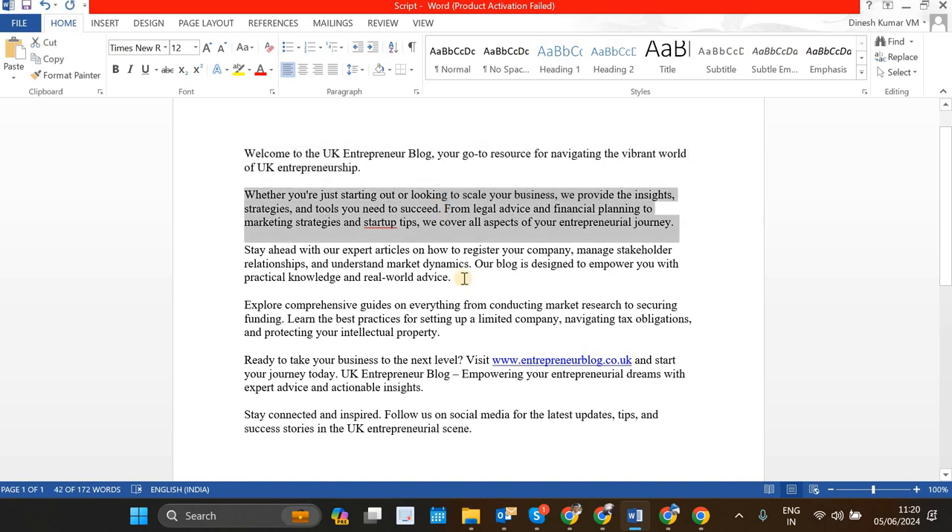
click(602, 521)
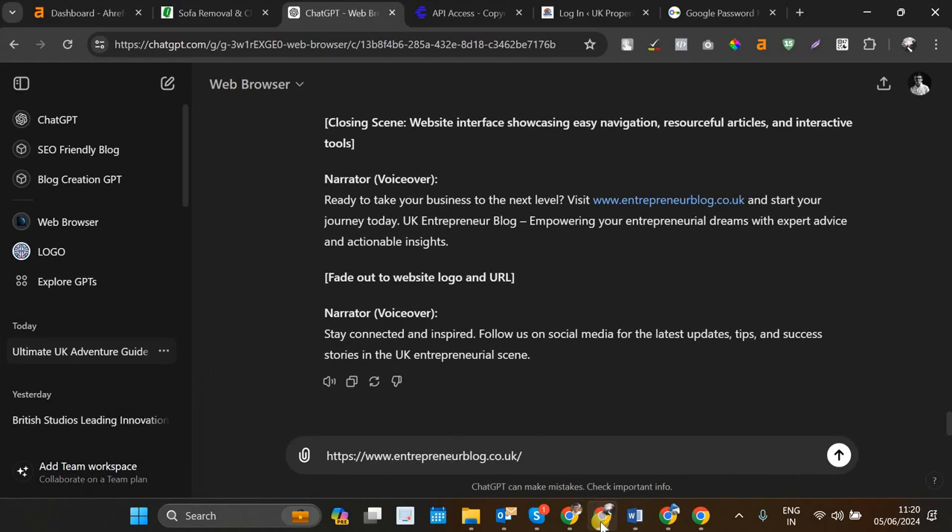
click(602, 522)
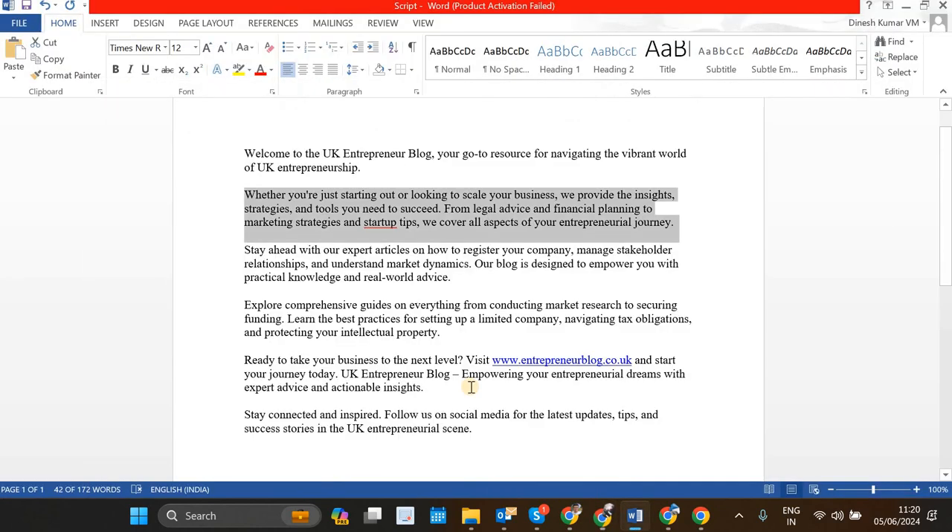
Step: Return to Synthesia and replace scene 2's template lines with the copied paragraph beginning "Whether you're just starting out"
click(672, 518)
scroll(332, 429, down, 5)
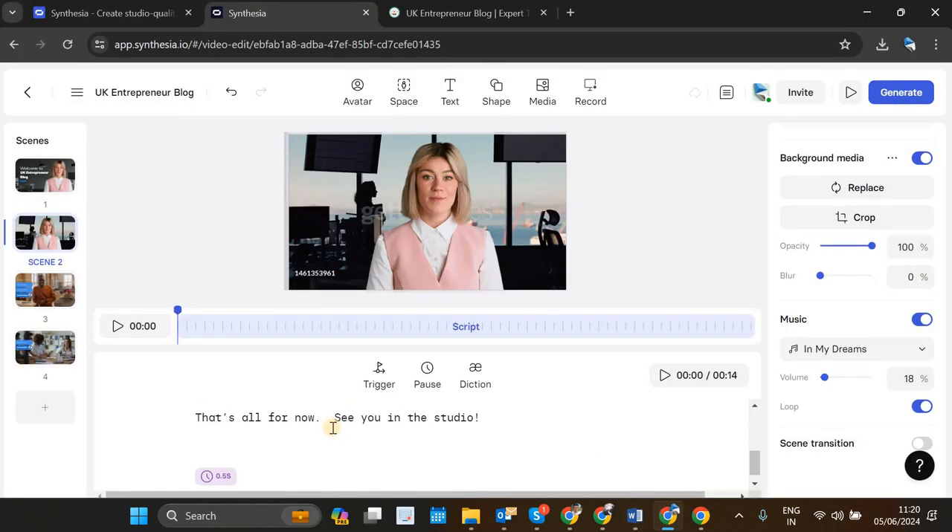
scroll(334, 428, up, 5)
scroll(208, 409, down, 1)
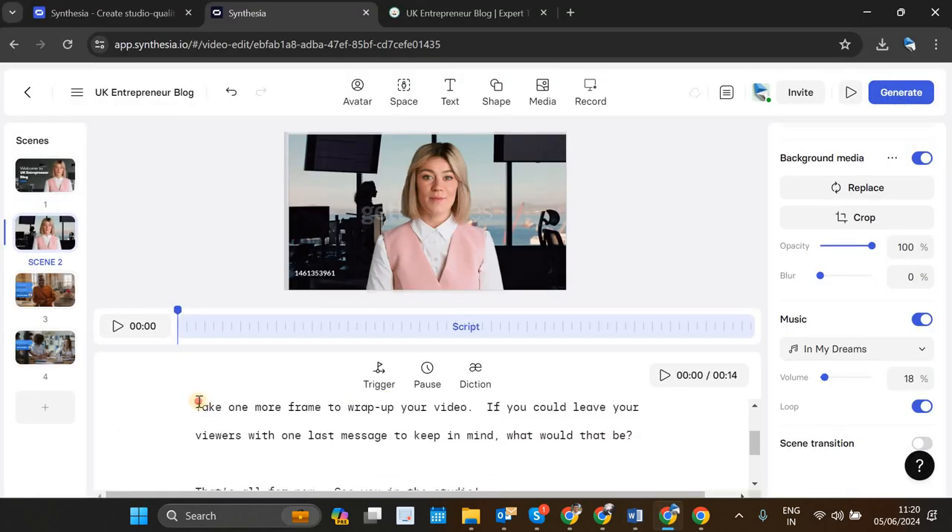
drag(199, 402, 496, 415)
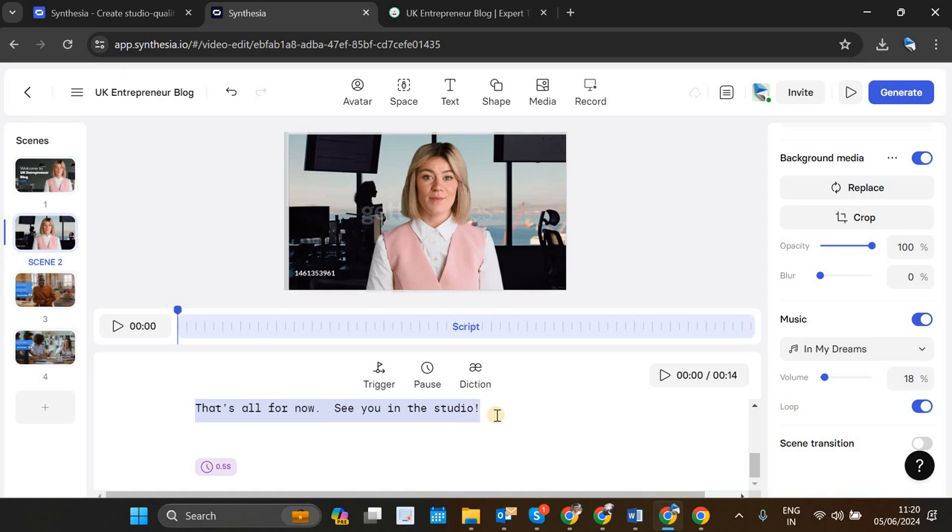
scroll(495, 414, up, 5)
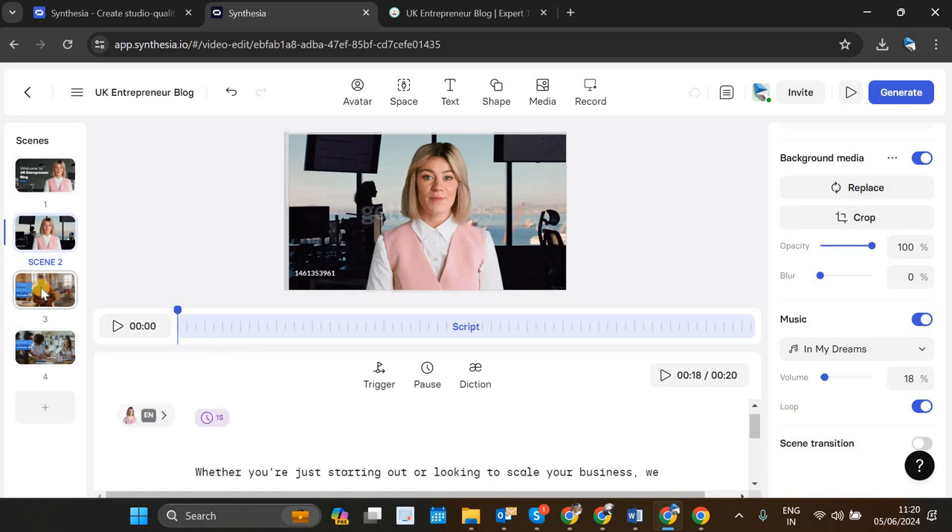
Step: Open scene 3, review its script and labels, and check the topic categories on the UK Entrepreneur Blog site
click(42, 295)
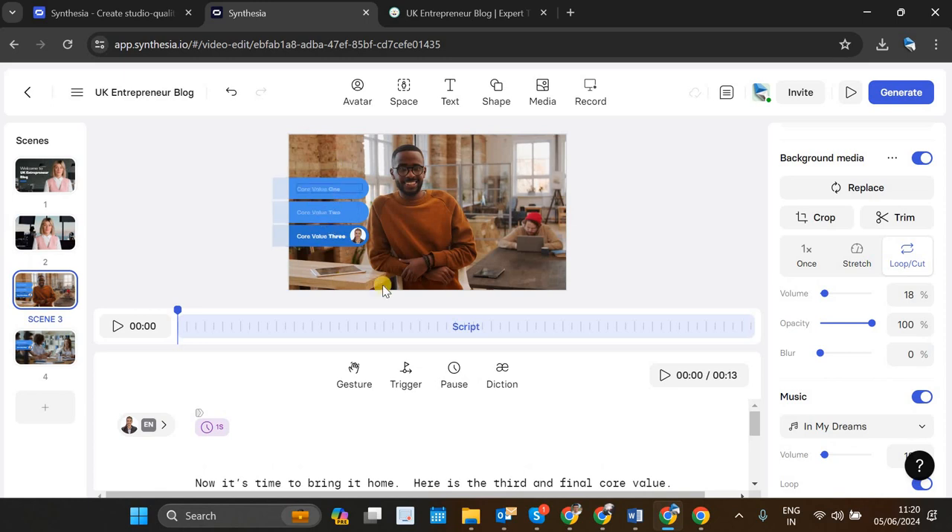
scroll(387, 442, down, 5)
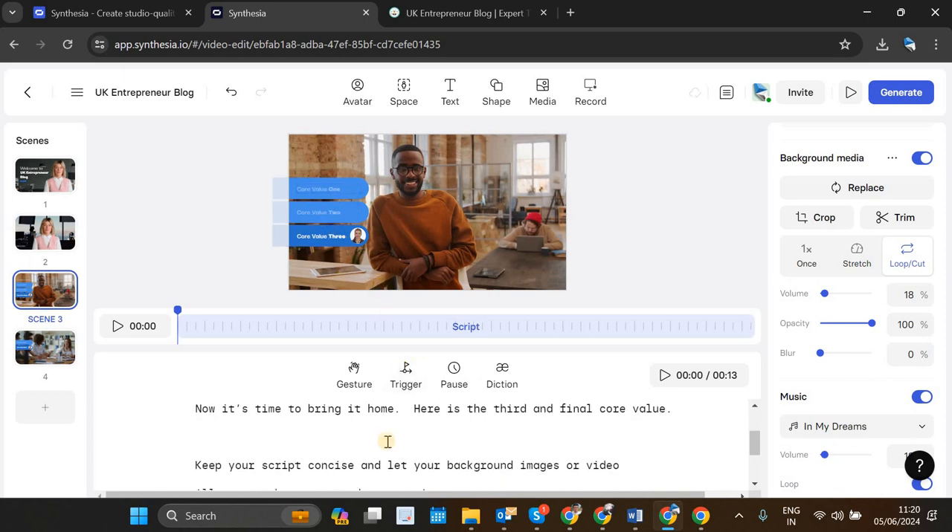
scroll(387, 442, up, 4)
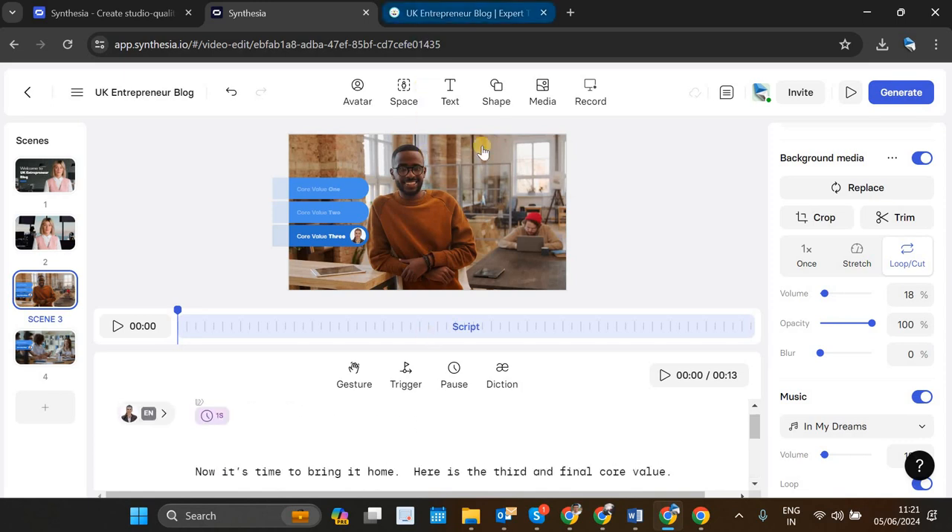
click(434, 7)
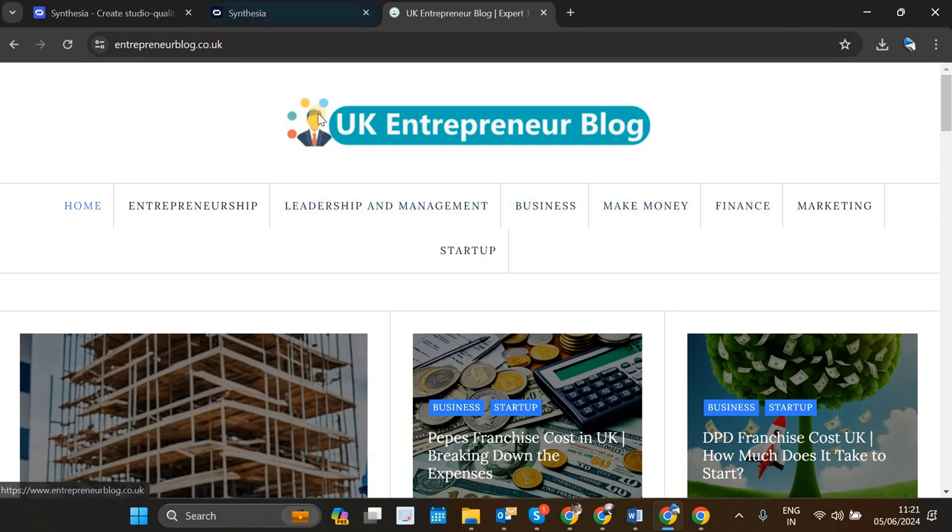
click(304, 24)
scroll(382, 450, down, 3)
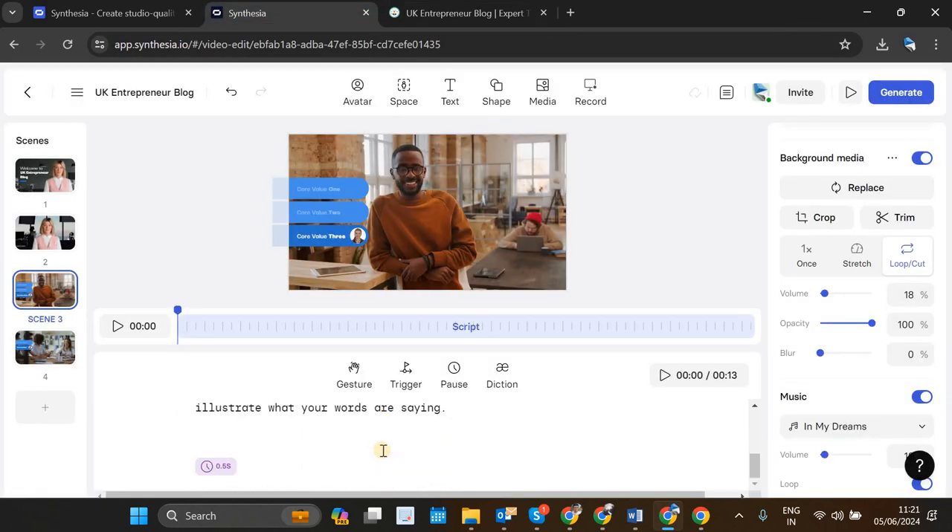
scroll(382, 451, up, 3)
Step: Replace scene 3's "Core Value One" label with "Entrepreneurship", a category from the blog site
click(326, 186)
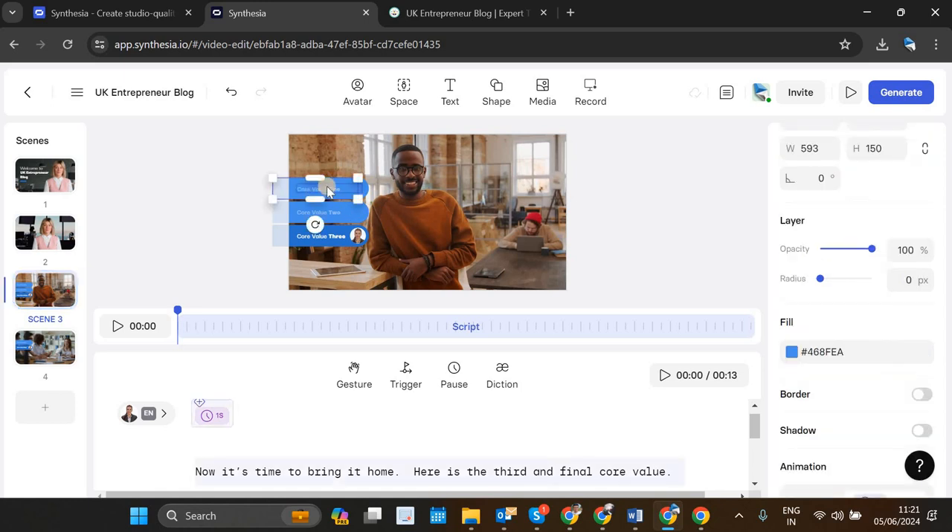
click(327, 186)
double_click(328, 187)
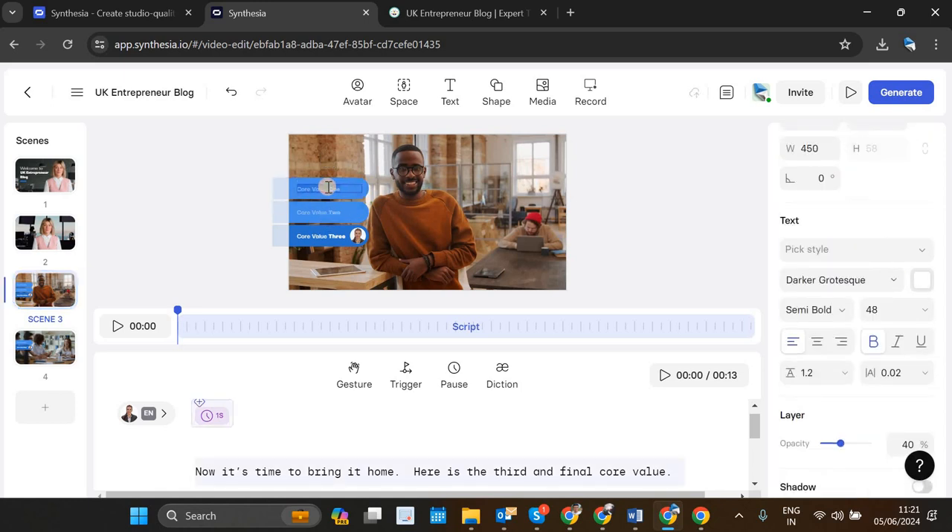
scroll(389, 467, down, 4)
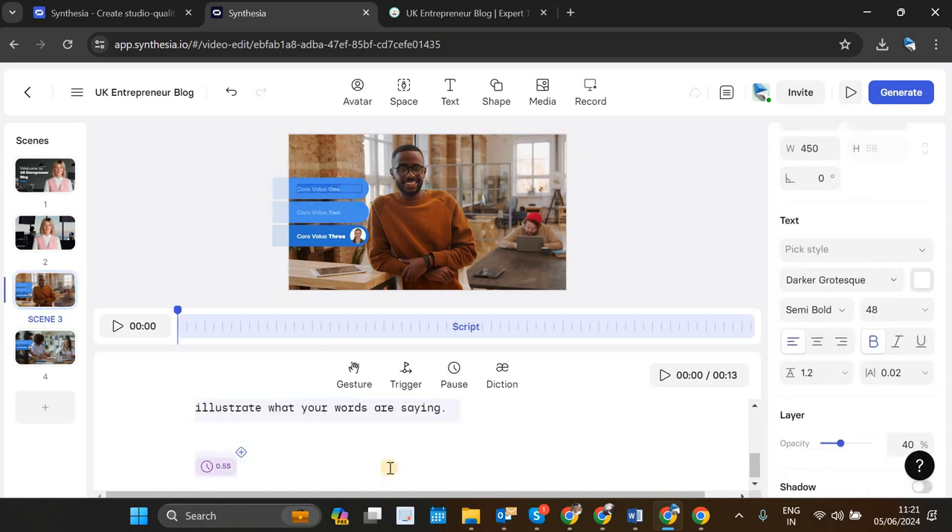
scroll(390, 468, up, 2)
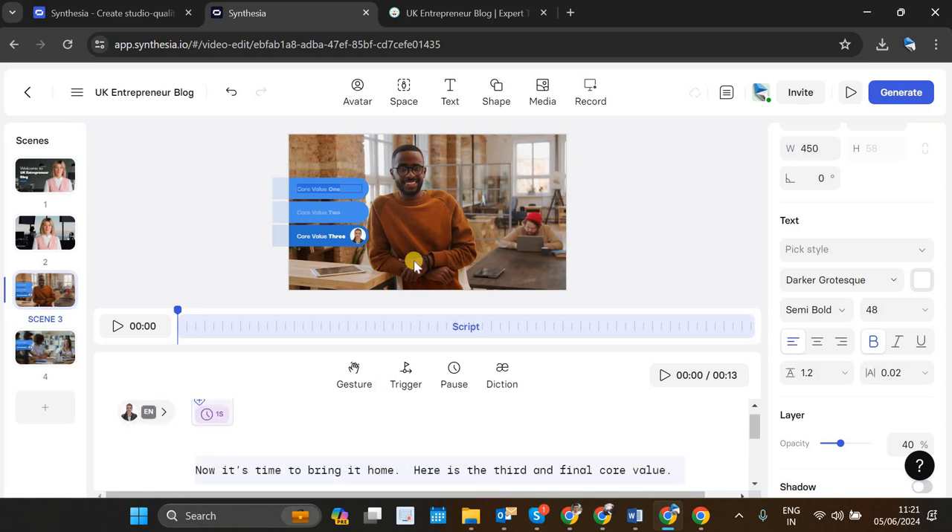
click(449, 16)
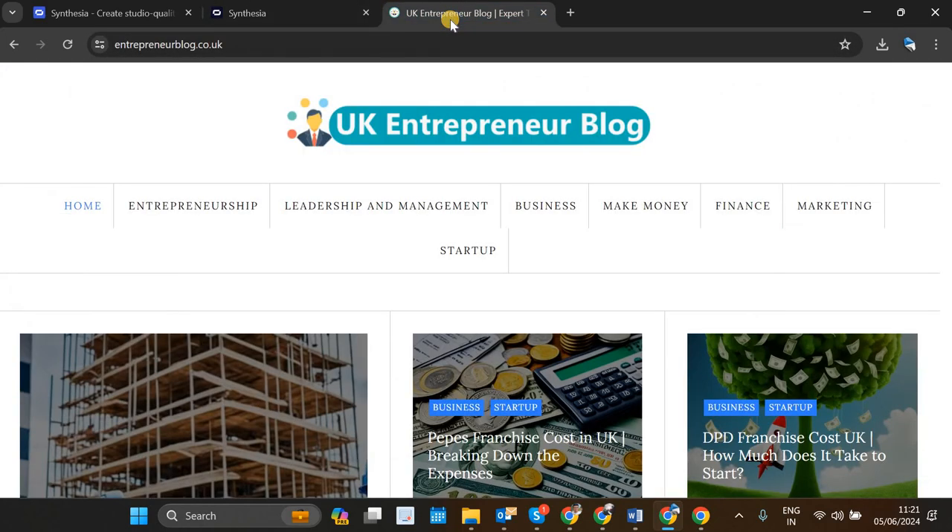
click(323, 13)
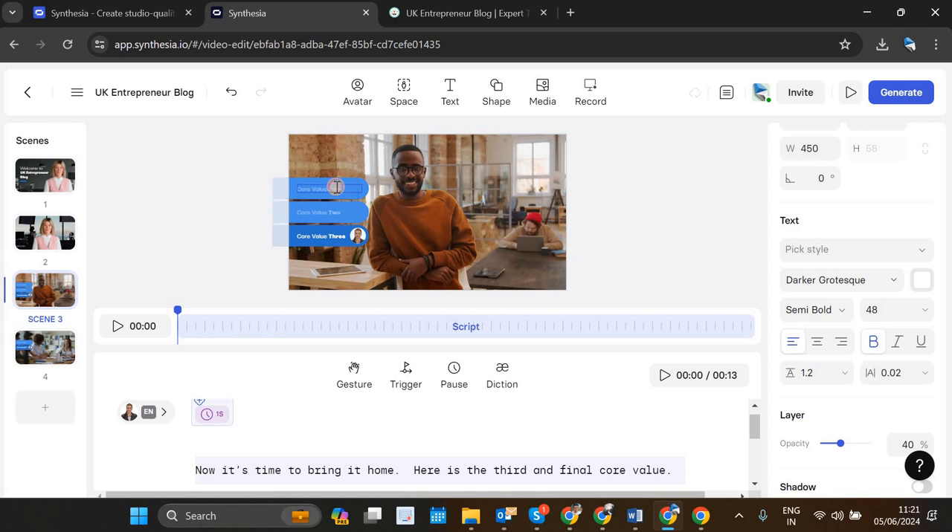
triple_click(338, 187)
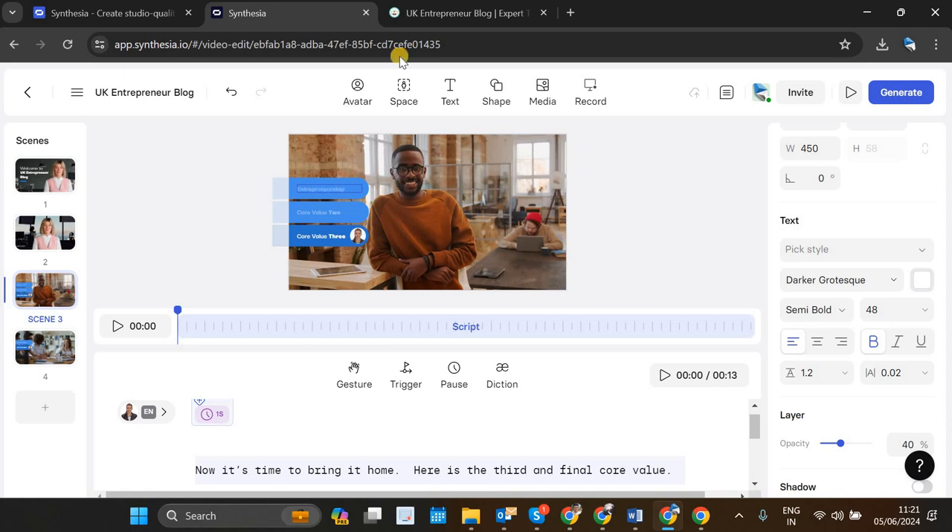
Step: Check the blog's categories again and replace the "Core Value Two" label with "Leadership & Management"
click(411, 13)
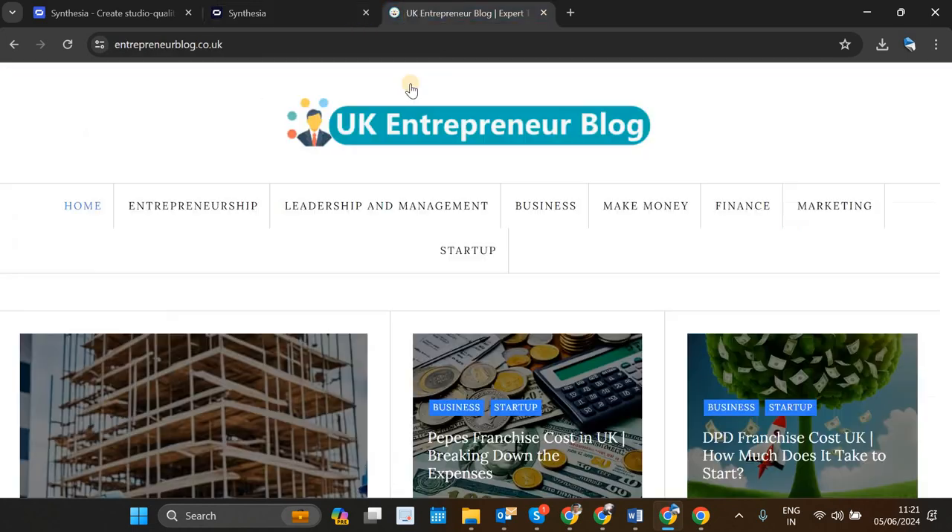
click(315, 13)
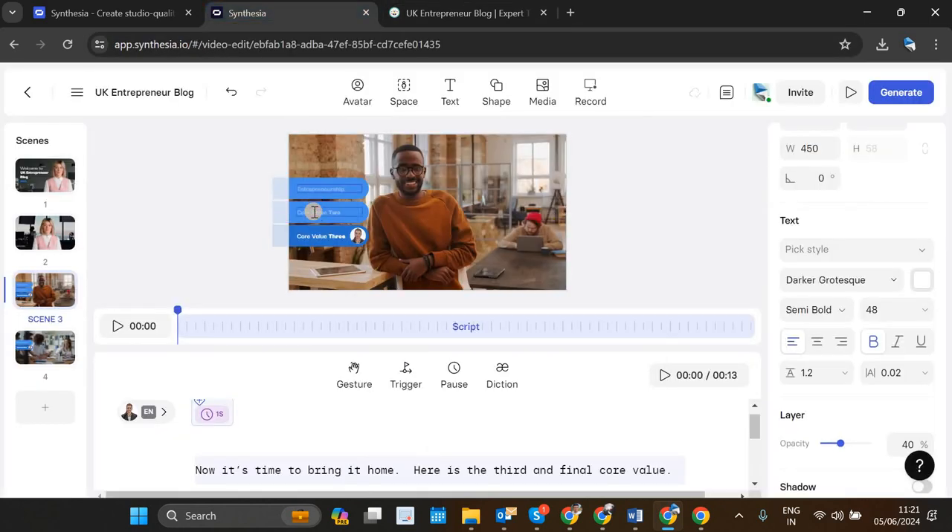
click(314, 212)
key(BackSpace)
key(BackSpace)
key(BackSpace)
key(BackSpace)
key(BackSpace)
key(BackSpace)
key(BackSpace)
key(BackSpace)
key(BackSpace)
text(ment)
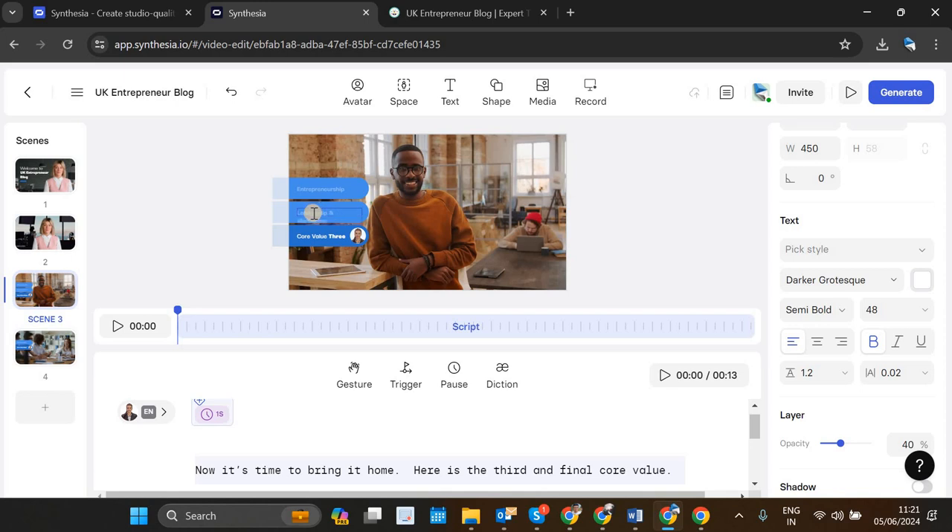
click(470, 196)
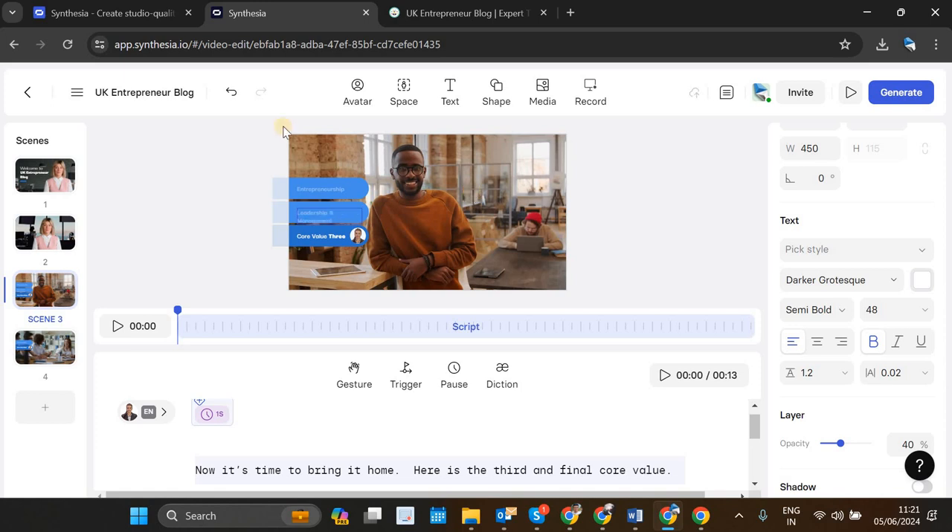
Step: Widen the "Leadership & Management" label to 543 so it fits one line, and shift it and the "Entrepreneurship" label left
click(335, 188)
mouse_move(361, 221)
mouse_down()
mouse_move(380, 221)
mouse_move(364, 223)
mouse_up()
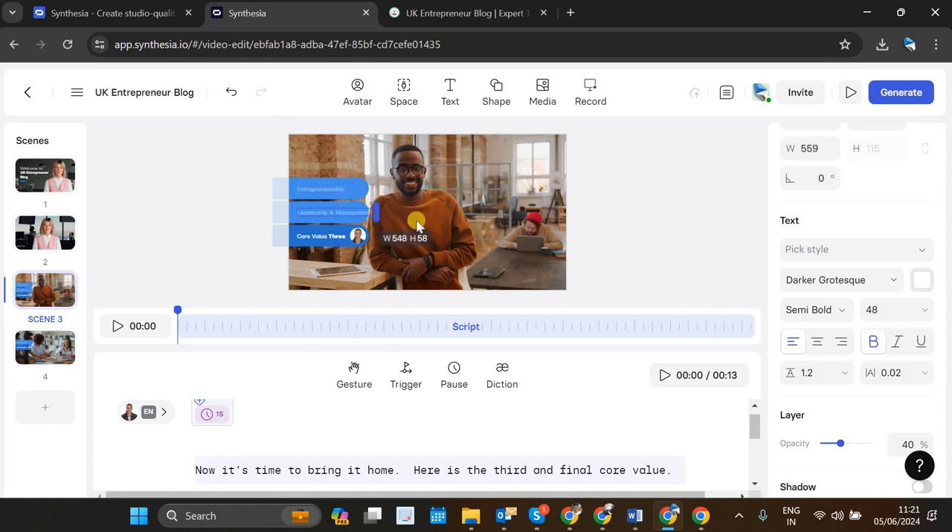
click(317, 217)
click(317, 218)
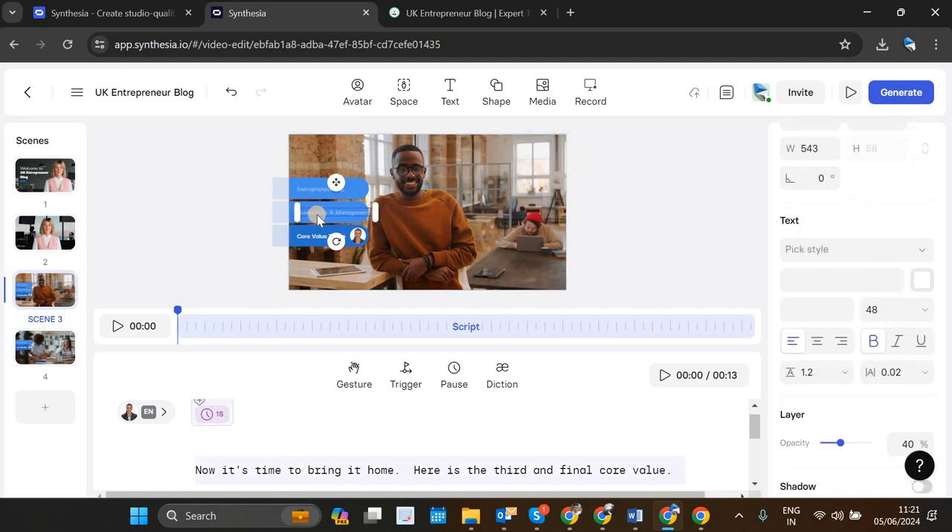
key(Left)
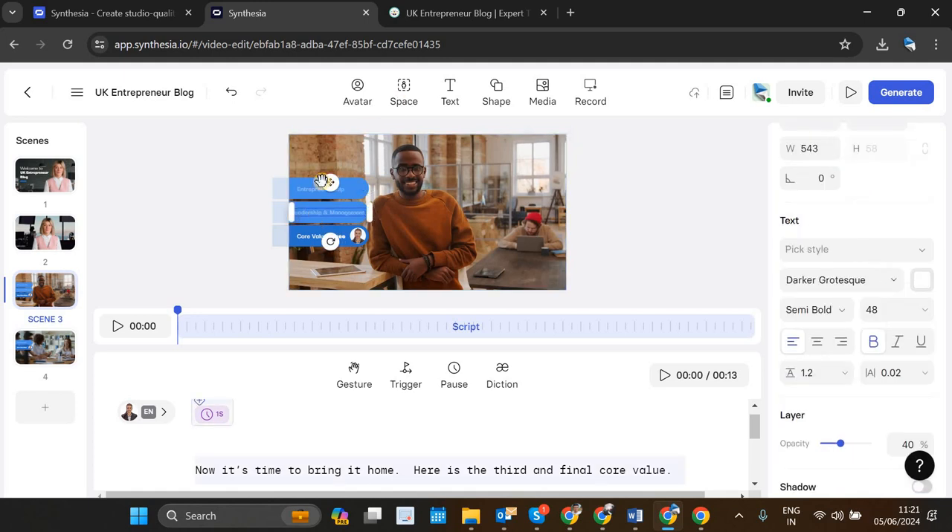
click(313, 191)
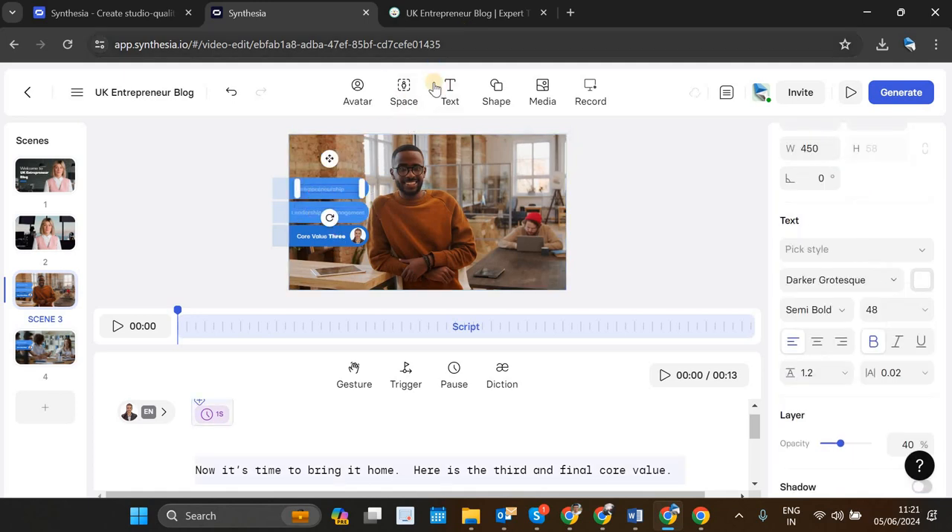
Step: Consult the blog's categories and replace the "Core Value Three" label in scene 3 with "Finance Tips"
click(527, 15)
click(297, 16)
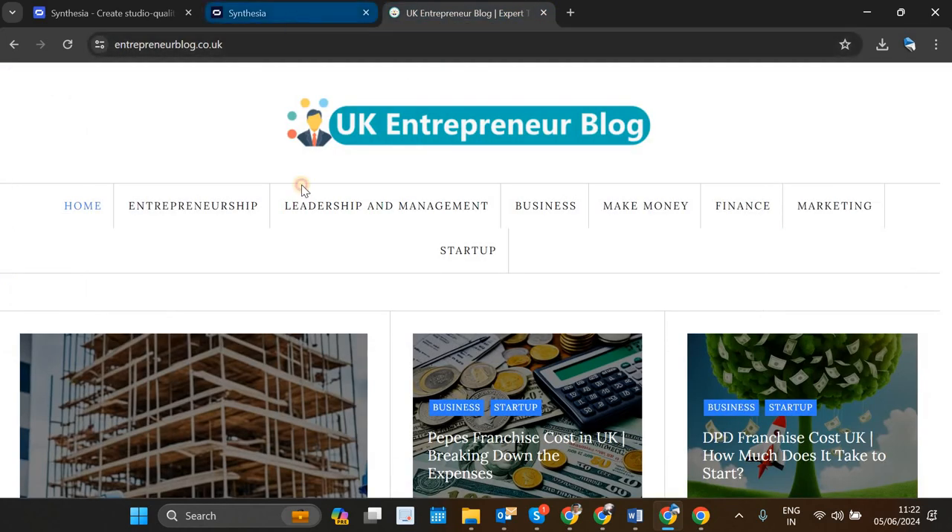
click(313, 238)
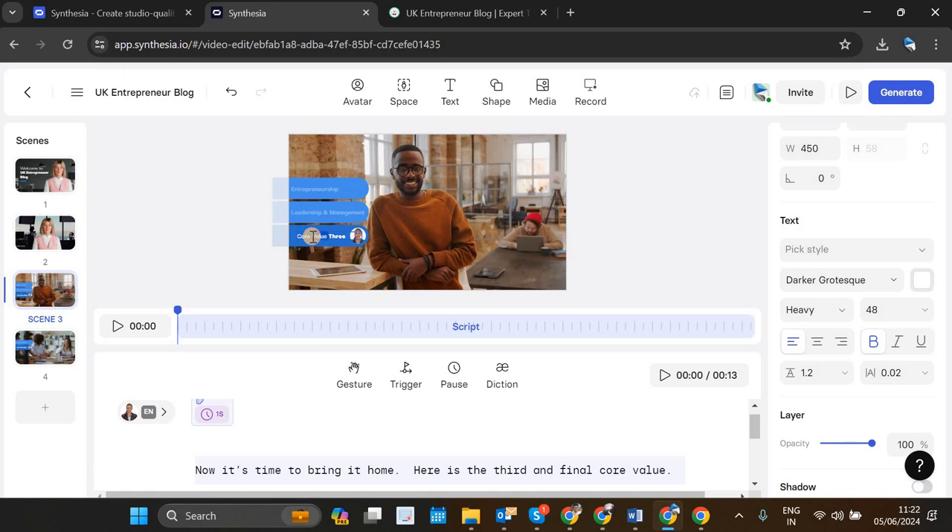
text(Finance)
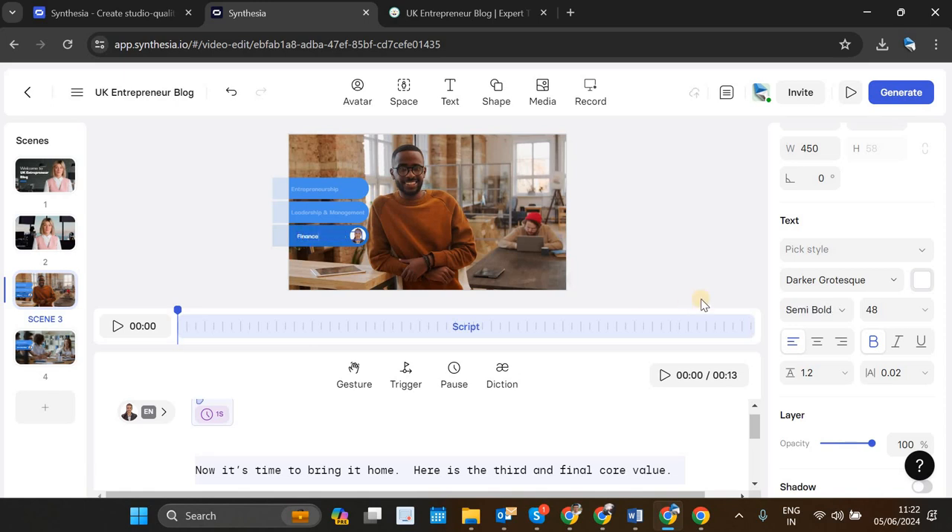
text( Tips)
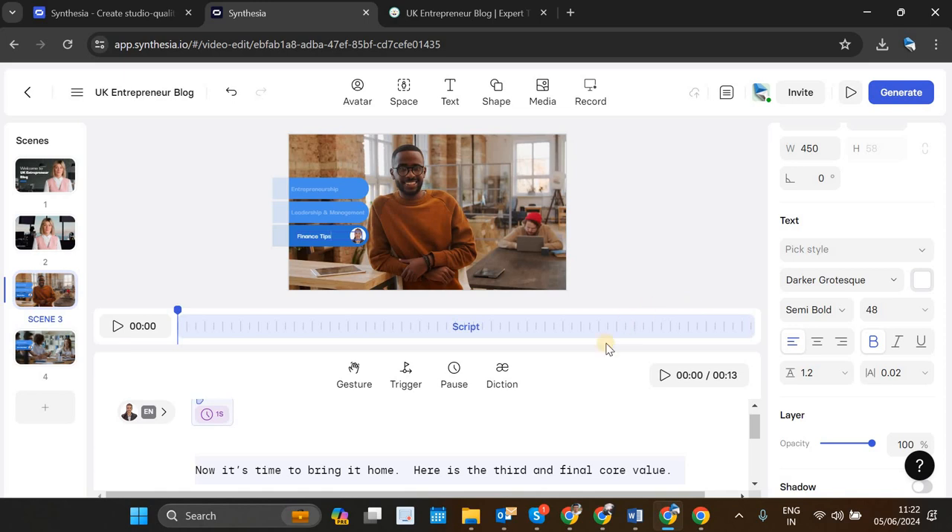
Step: Review scene 3's script and remove its template lines, from "Now it's time to bring it home" through "what your words are saying"
click(469, 455)
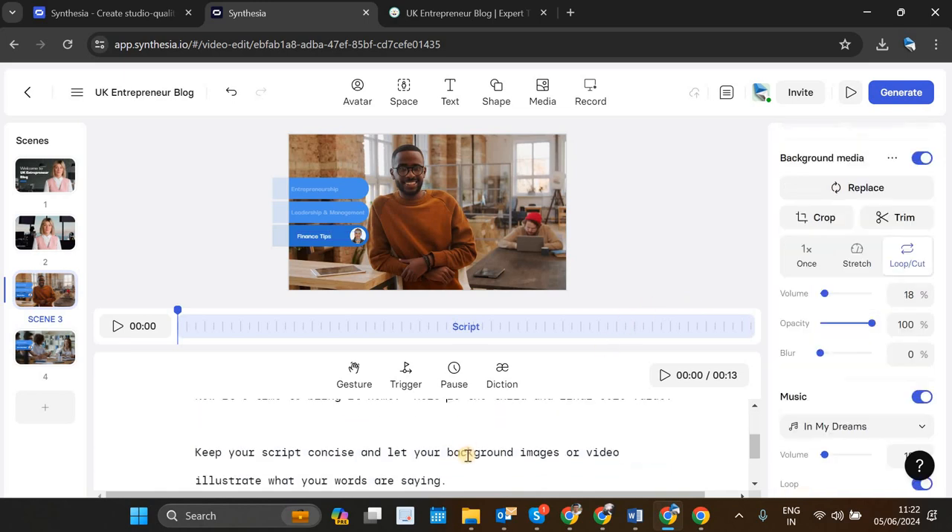
scroll(467, 455, down, 2)
scroll(467, 455, up, 2)
scroll(462, 457, down, 4)
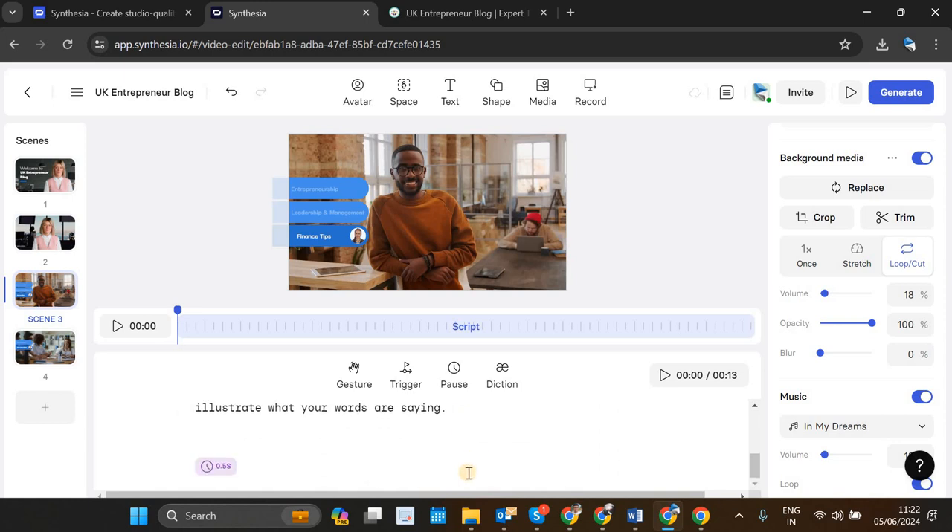
scroll(468, 471, up, 2)
drag(470, 475, 222, 469)
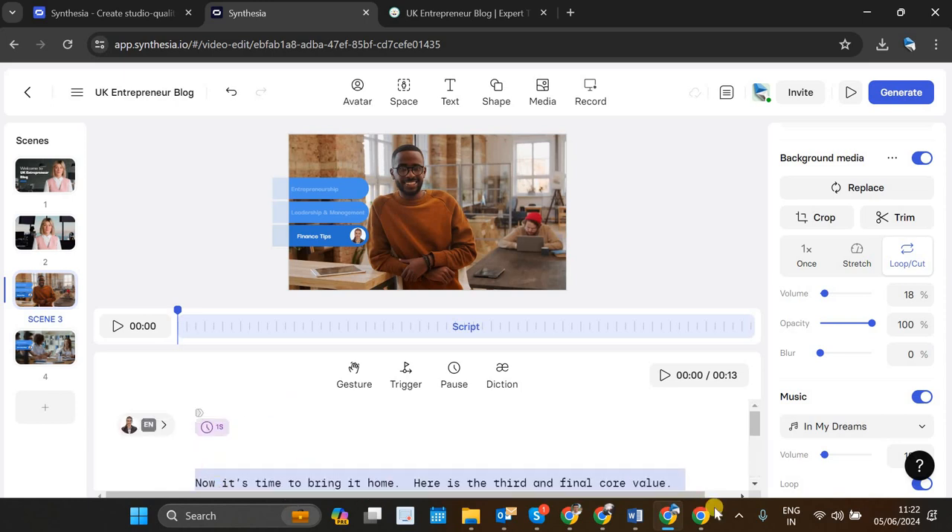
mouse_move(712, 512)
key(ctrl+x)
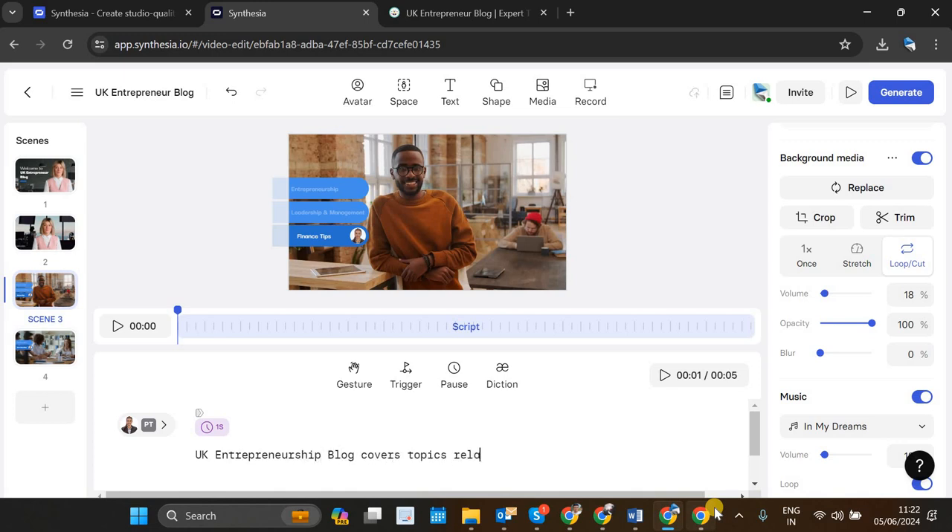
Step: Begin scene 3's script with "UK Entrepreneur Blog covers topics related", correcting the blog name from "Entrepreneurship" to "Entrepreneur"
text(ted)
click(318, 455)
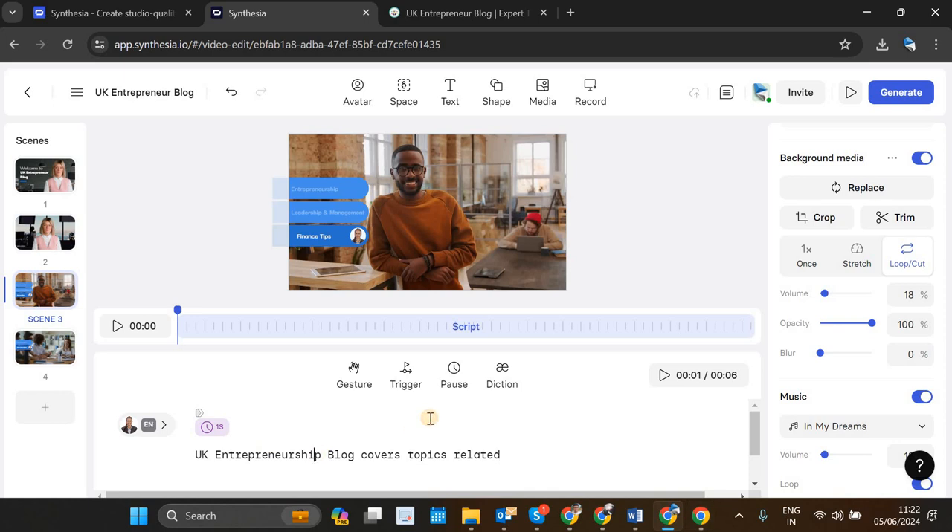
key(BackSpace)
key(BackSpace)
key(BackSpace)
key(BackSpace)
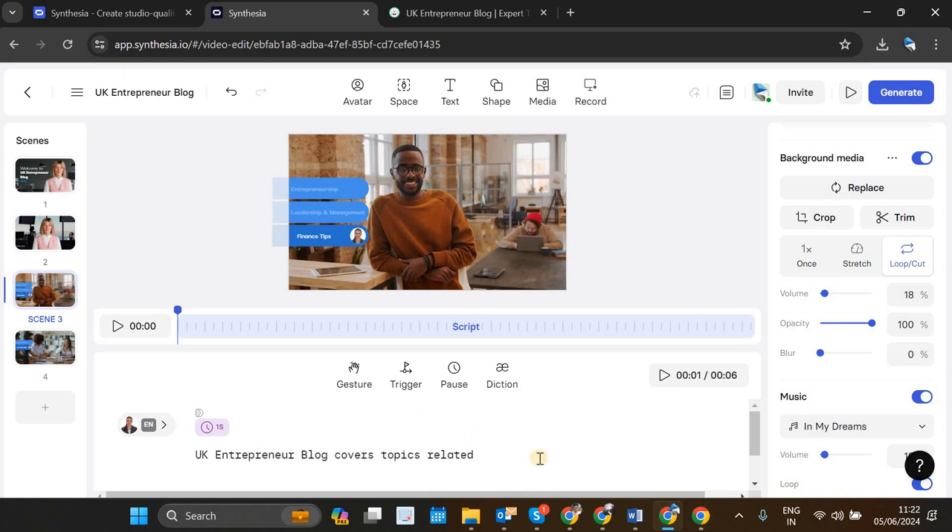
Step: Complete scene 3's script sentence with "to Entrepreneurship, Leadership & Management, Finance Tips & so on!" and check the finished script
text(to Entrepreneurship, Leade)
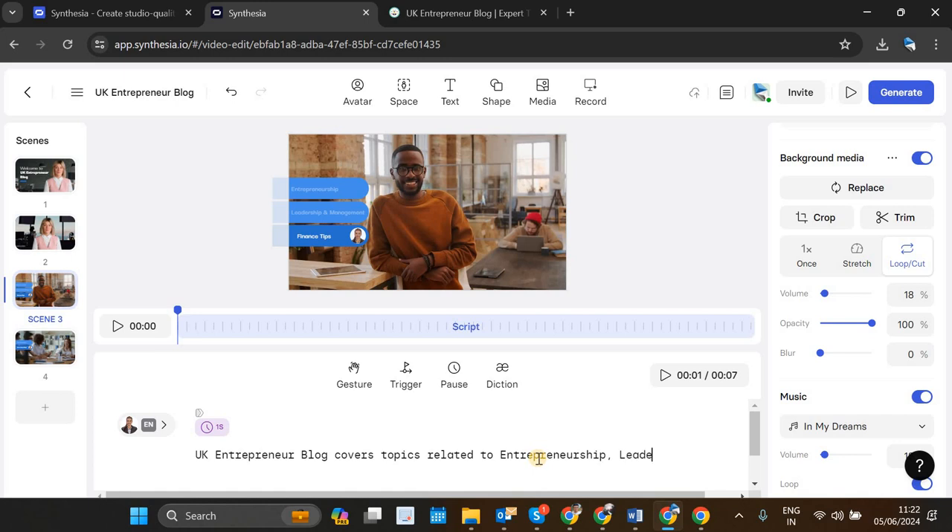
text(rship & Management, Finance Tips)
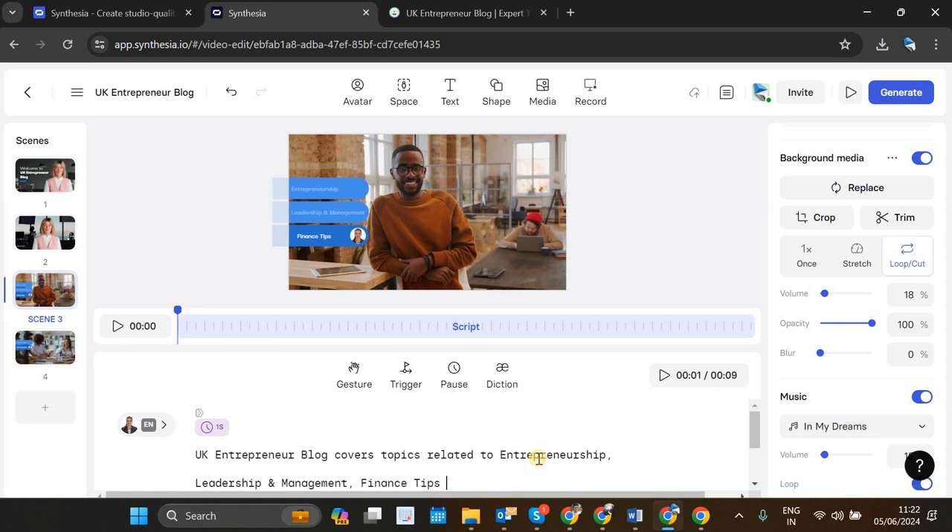
text(!)
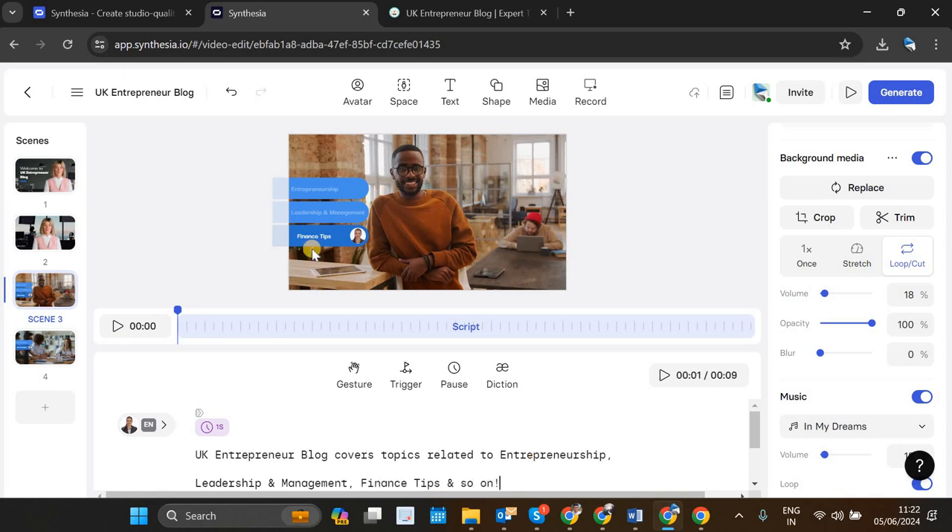
scroll(478, 467, down, 1)
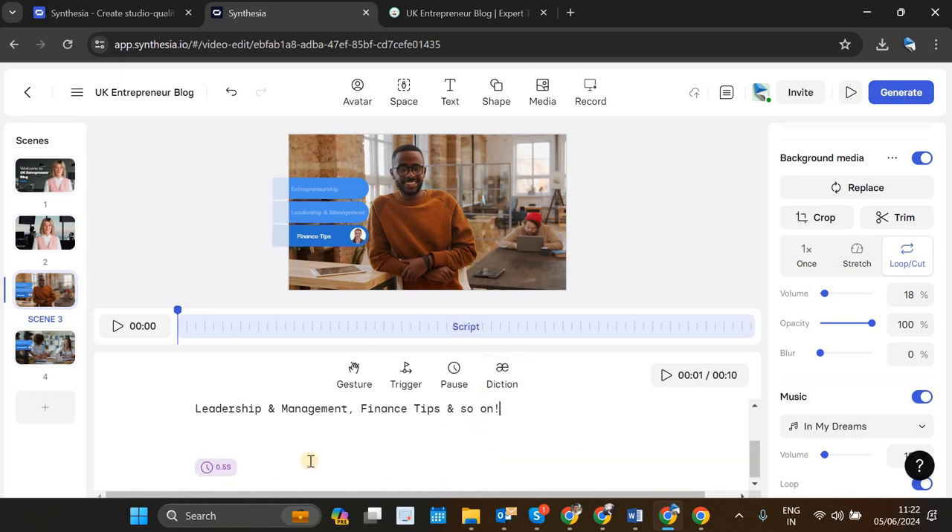
scroll(342, 453, up, 1)
scroll(344, 455, down, 1)
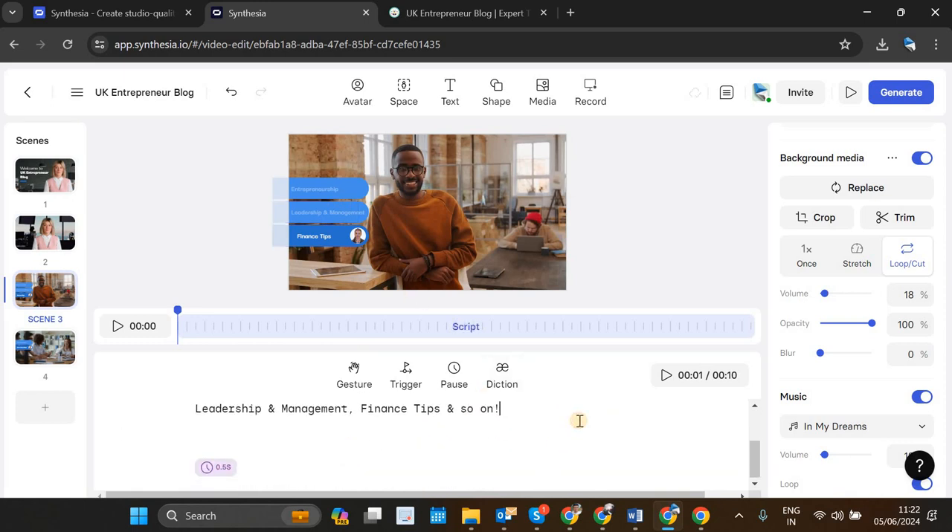
Step: Review scene 3's finished script and play back its narration
scroll(461, 454, up, 1)
scroll(439, 456, down, 1)
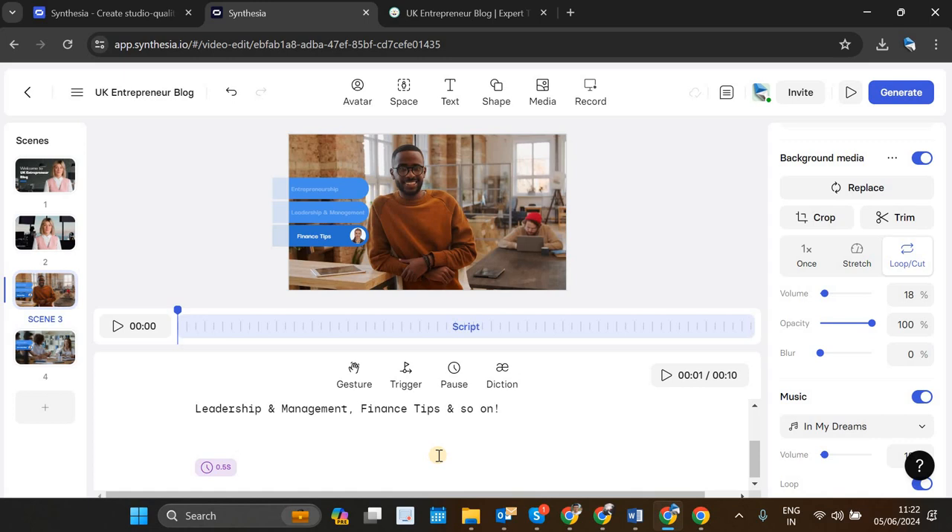
scroll(439, 455, up, 2)
click(663, 378)
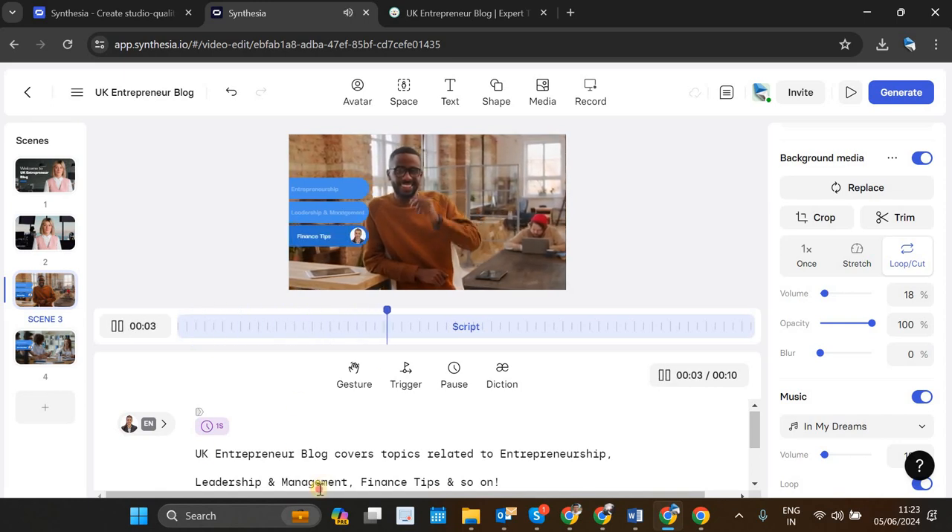
Step: Change scene 3's script speaker from Emma to Kayla
click(163, 425)
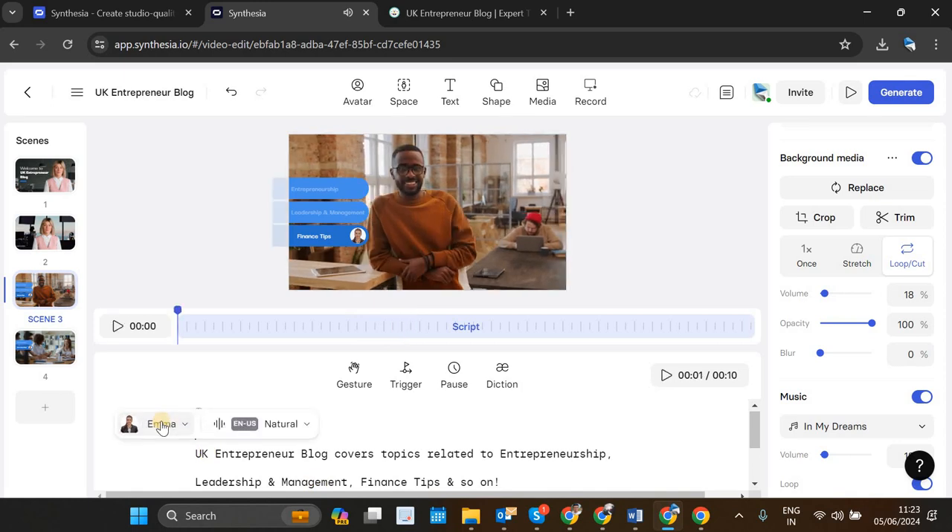
click(161, 425)
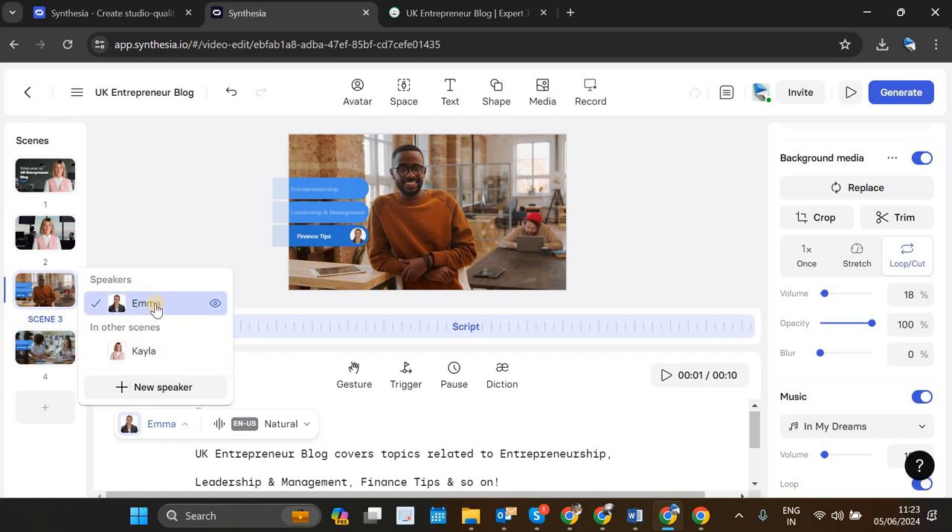
click(145, 355)
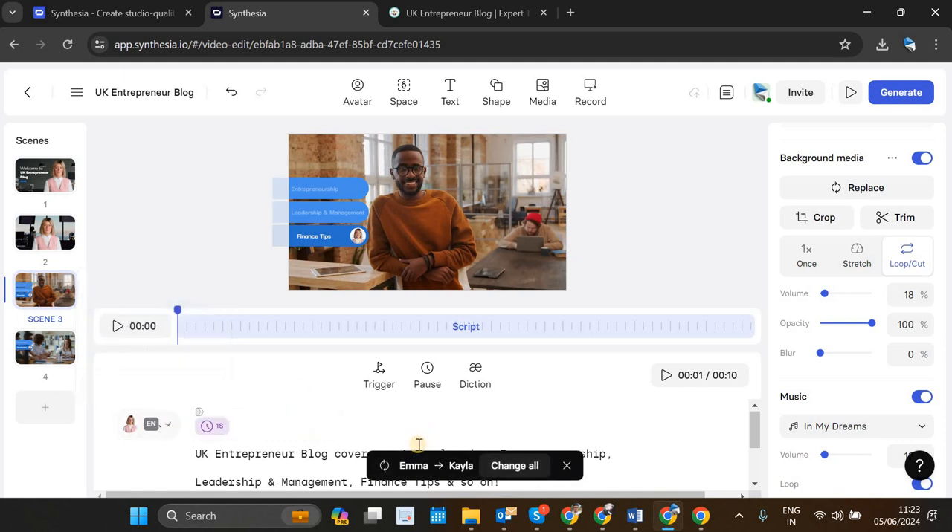
double_click(512, 179)
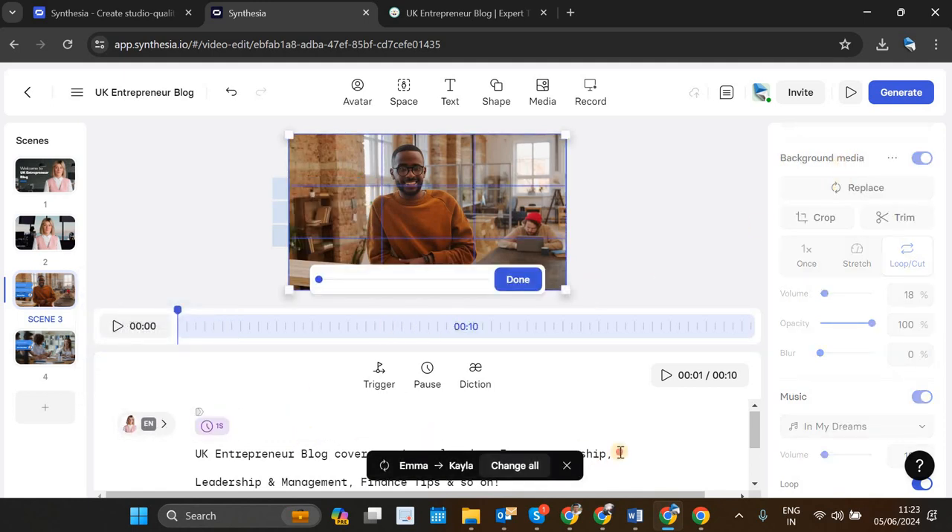
click(293, 417)
click(493, 225)
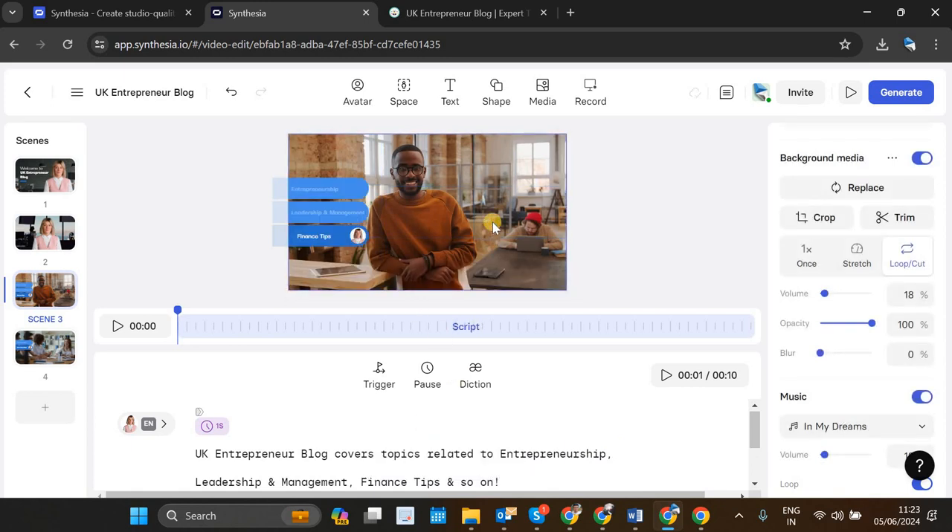
double_click(492, 221)
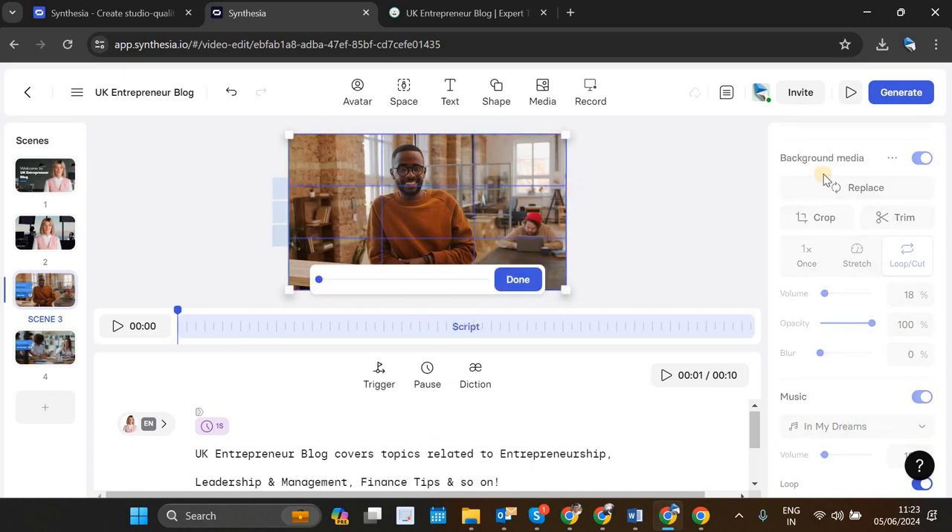
scroll(799, 235, up, 2)
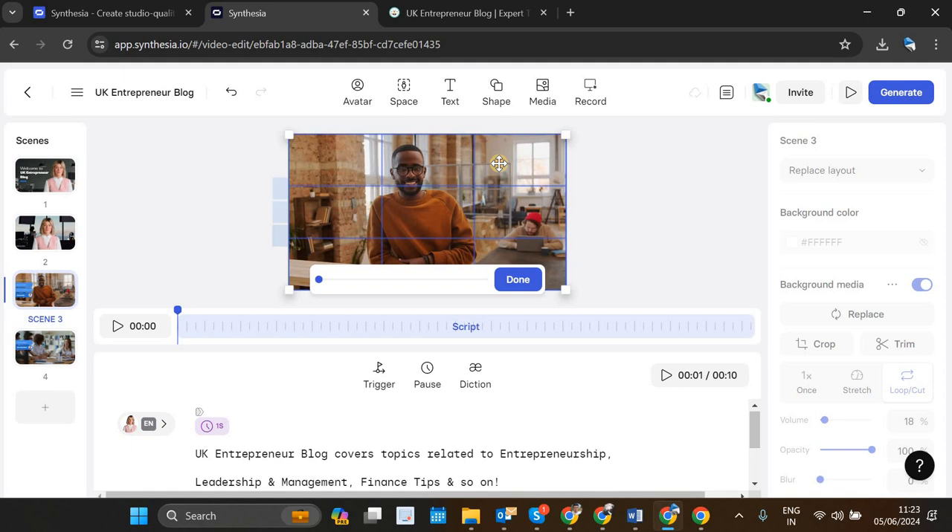
click(579, 223)
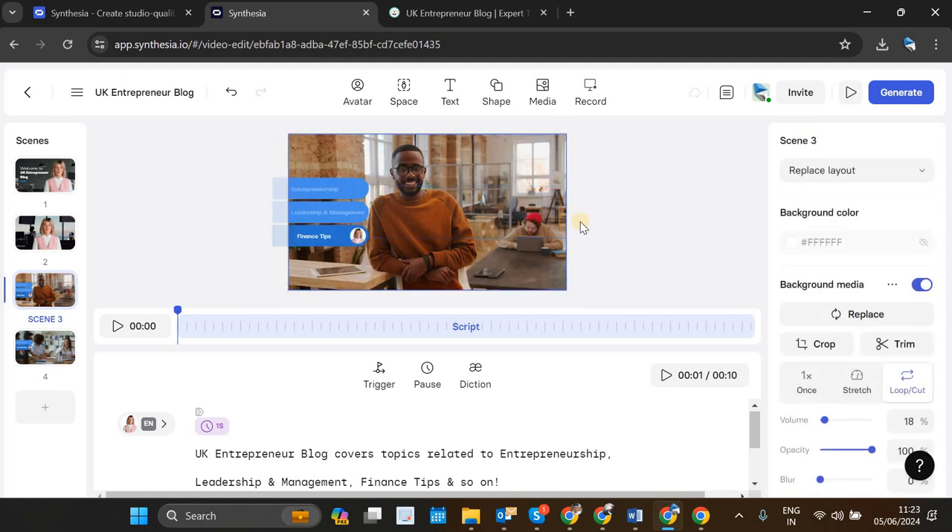
Step: Replace scene 4 with the sticky-note "Core Value One" scene from the Simple Training template, placed last in the scene order
click(58, 339)
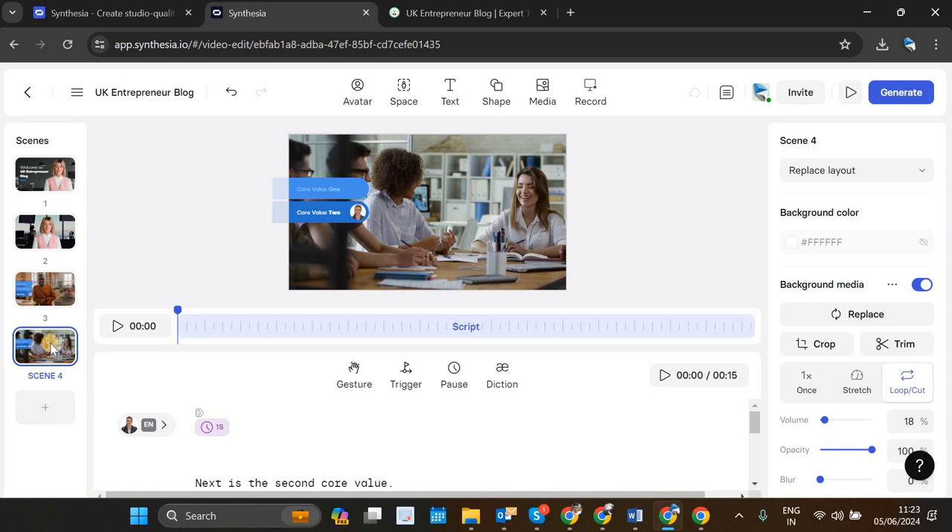
key(Delete)
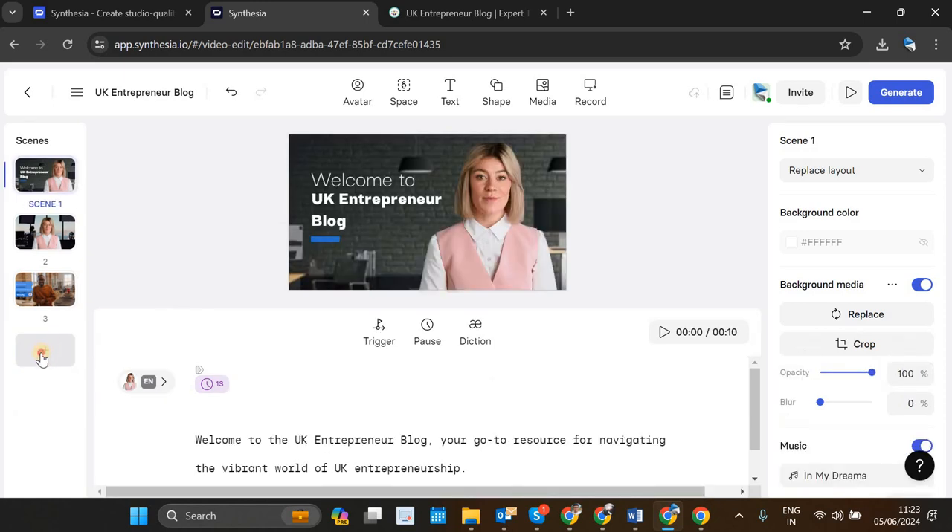
click(43, 357)
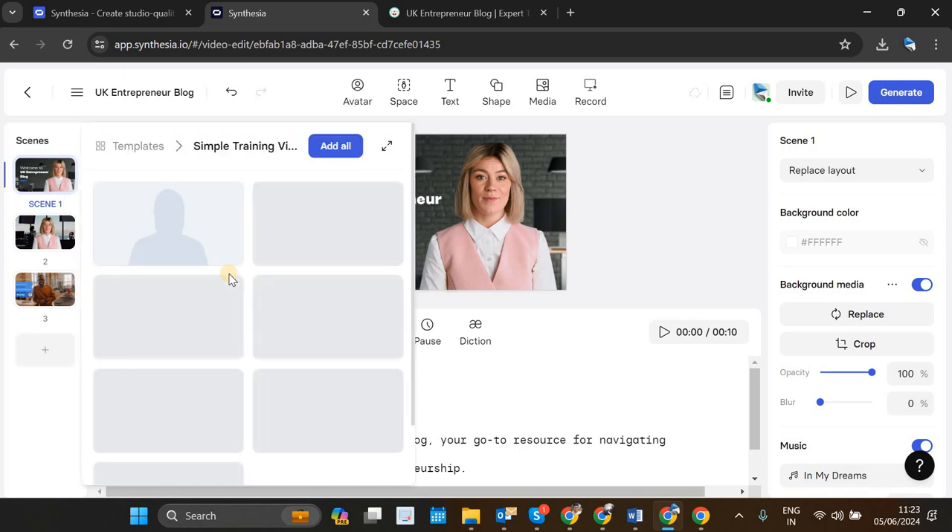
scroll(305, 433, down, 1)
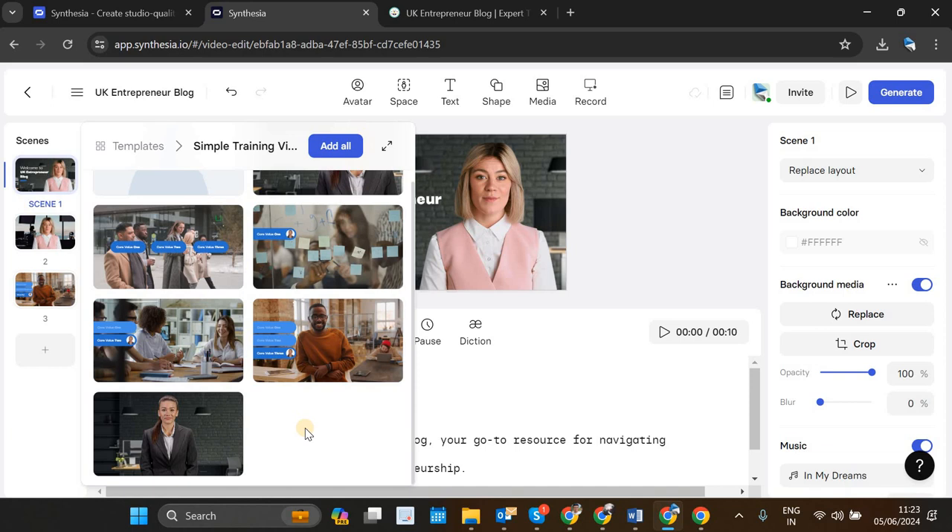
scroll(304, 429, up, 1)
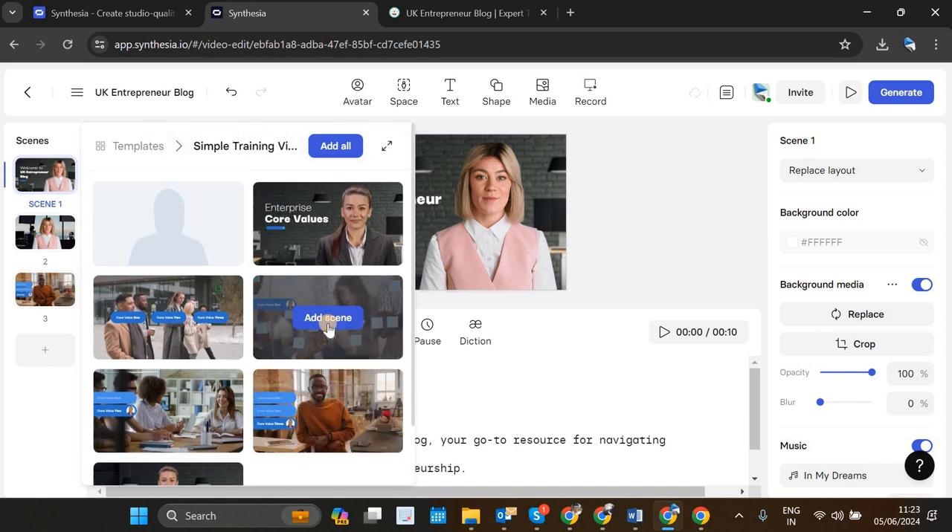
click(328, 330)
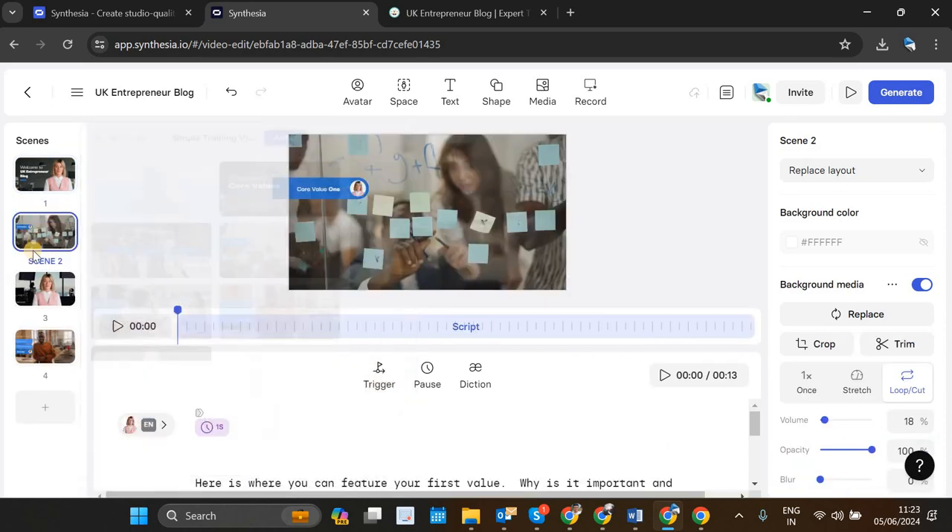
drag(46, 233, 39, 342)
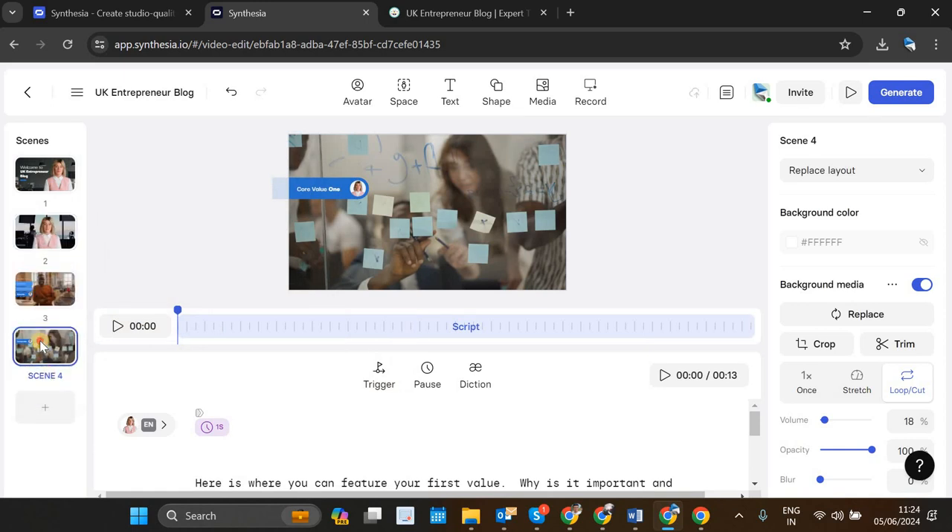
Step: Copy the "Explore comprehensive guides" paragraph from the Script document in Word and return to the Synthesia project
click(635, 516)
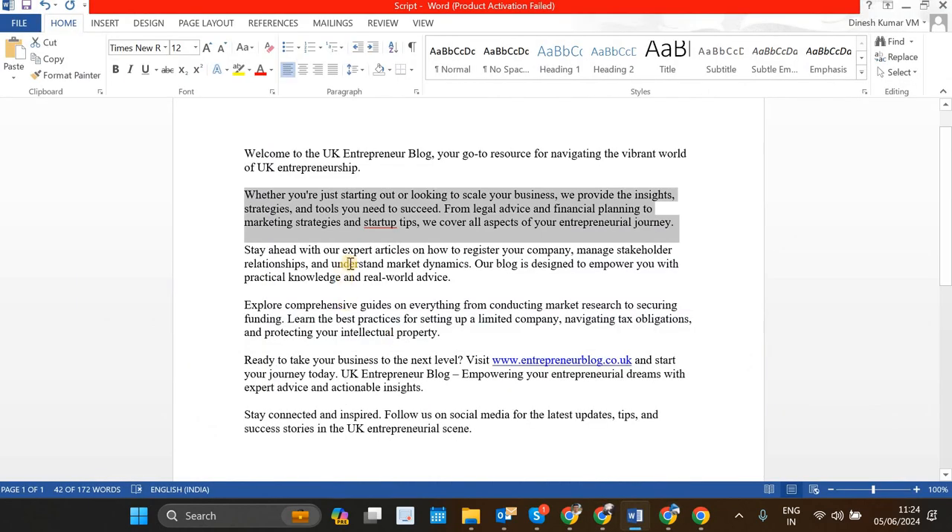
scroll(341, 281, down, 1)
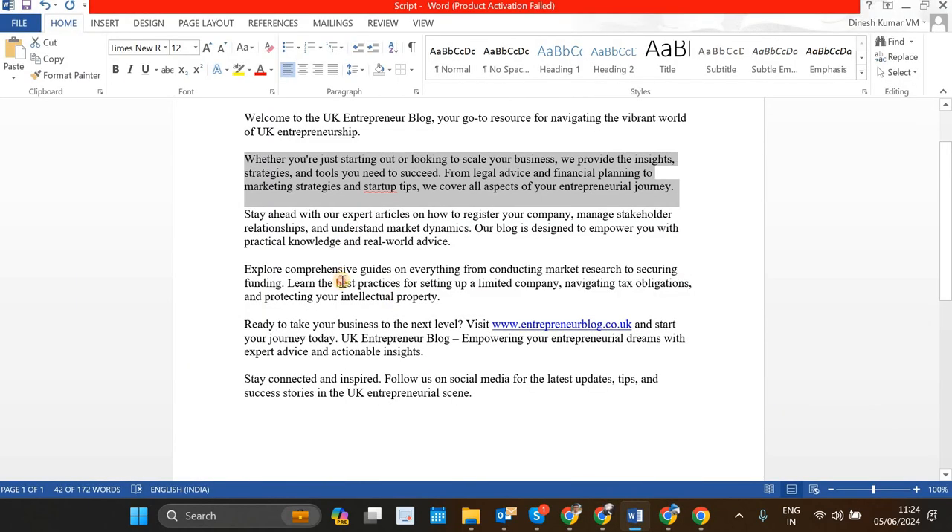
triple_click(342, 283)
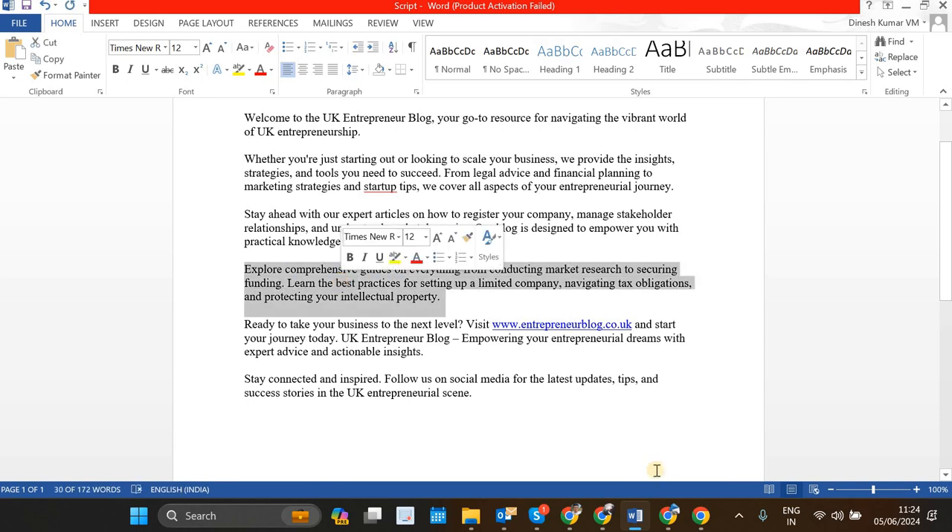
click(668, 516)
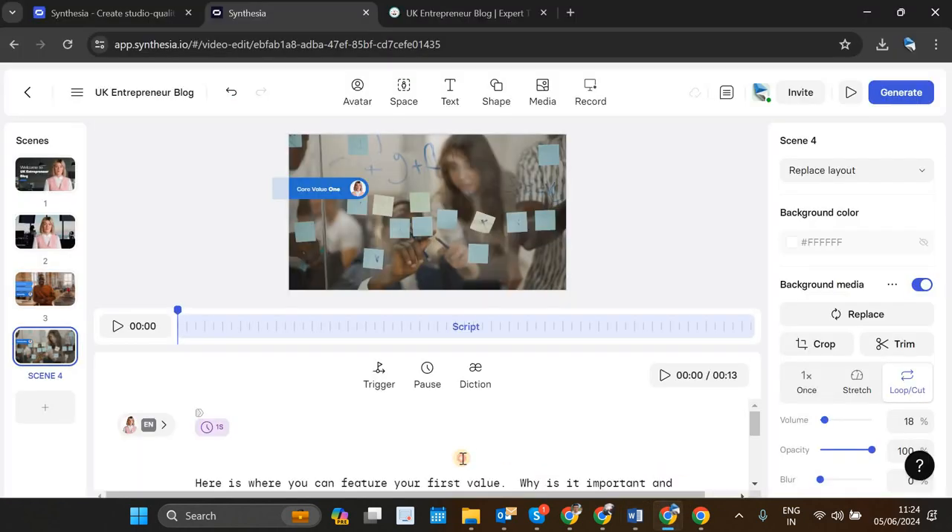
Step: Replace all of scene 4's template script with the copied "Explore comprehensive guides" paragraph
click(461, 459)
key(ctrl+a)
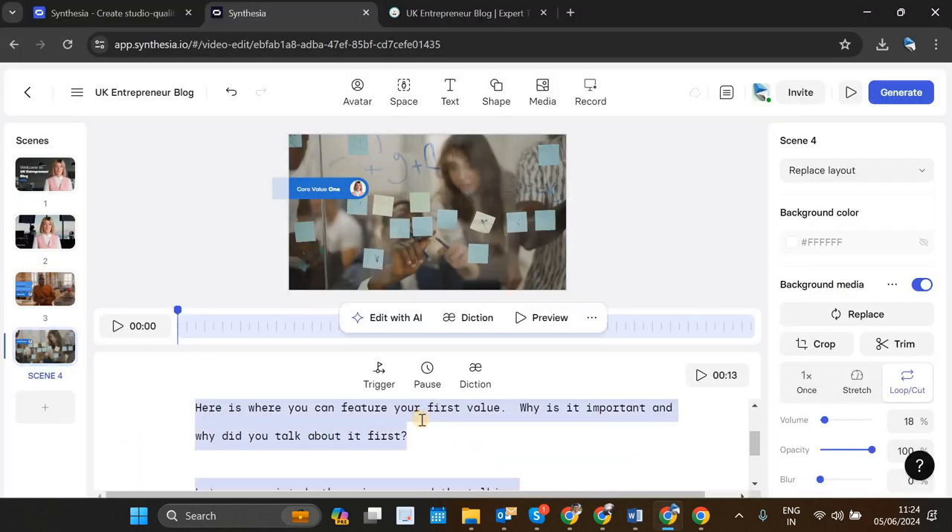
key(BackSpace)
key(ctrl+v)
scroll(440, 453, up, 1)
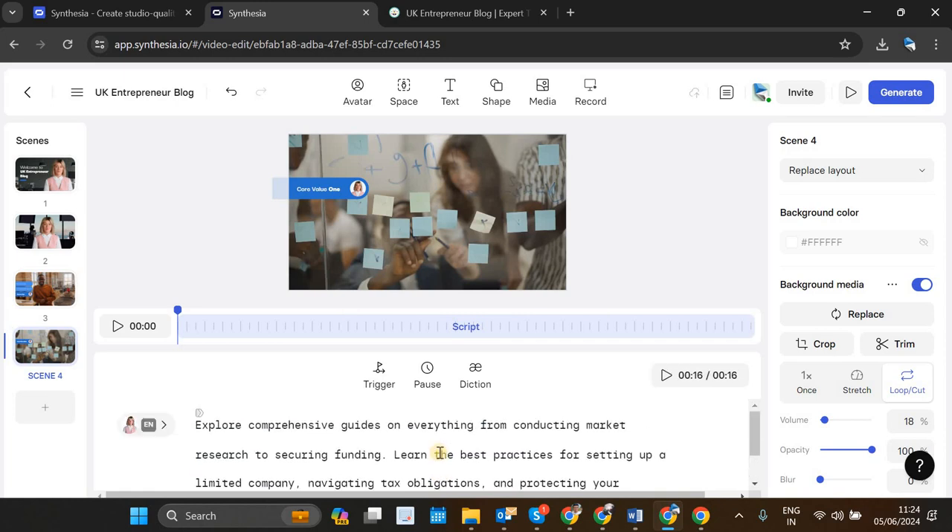
Step: Replace scene 4's "Core Value One" label with "UK Enttrepreneur Blog" and move the text up to Y 327
click(328, 188)
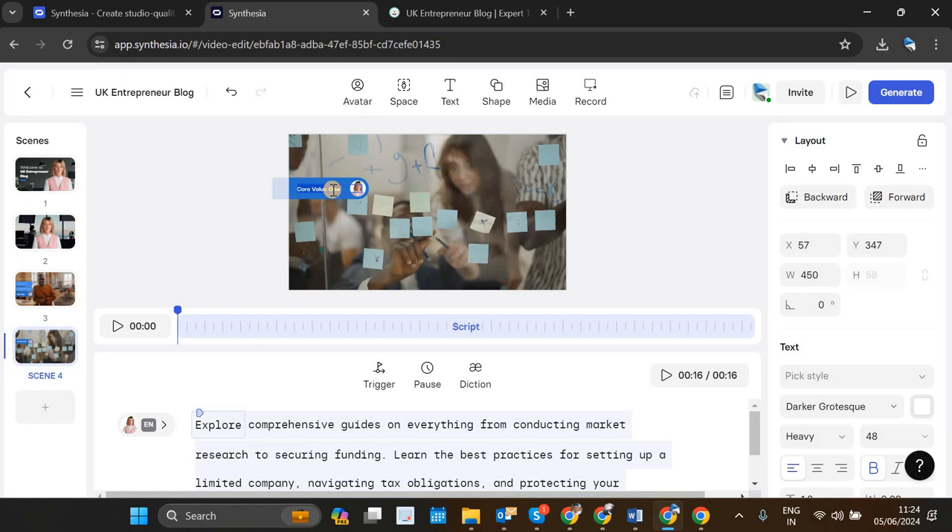
text(UK Entrepreneur Blog)
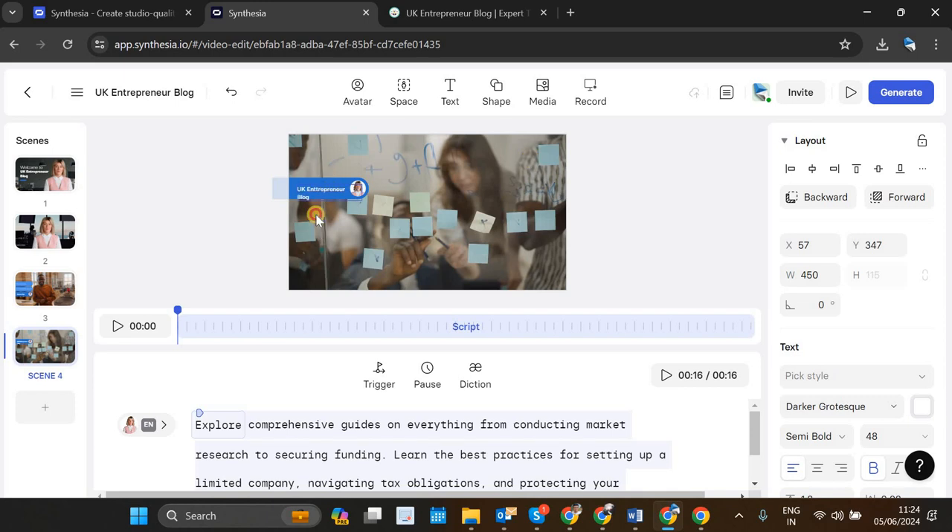
click(325, 193)
click(325, 193)
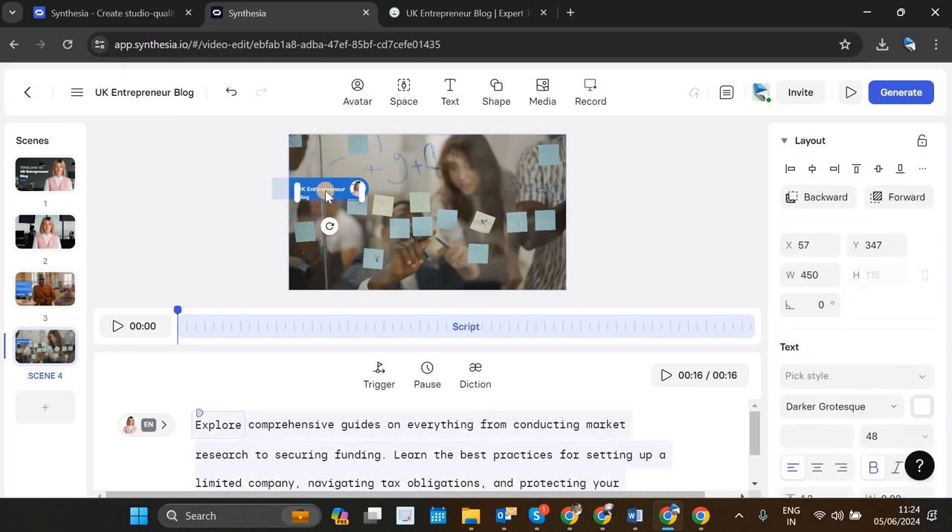
Step: Insert the 19-second Getty stock video of an office meeting by PeopleImages into scene 4
double_click(446, 171)
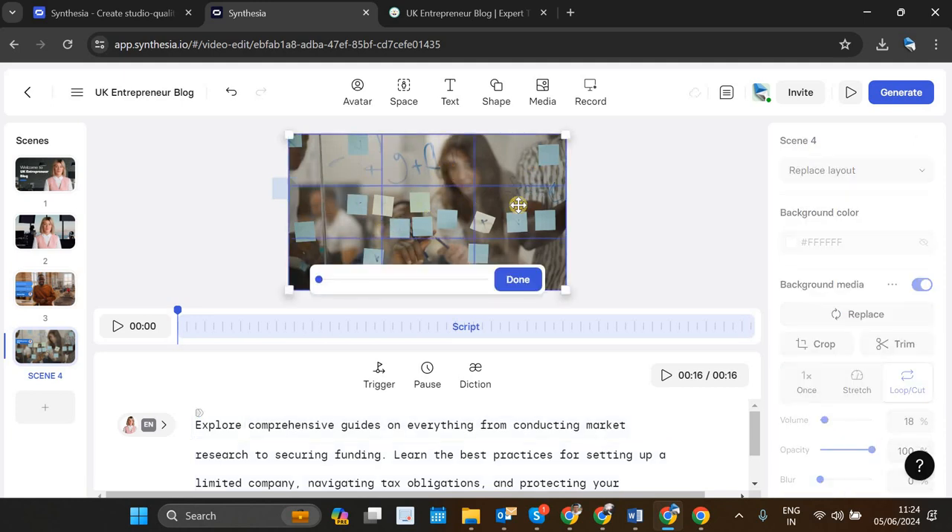
click(539, 105)
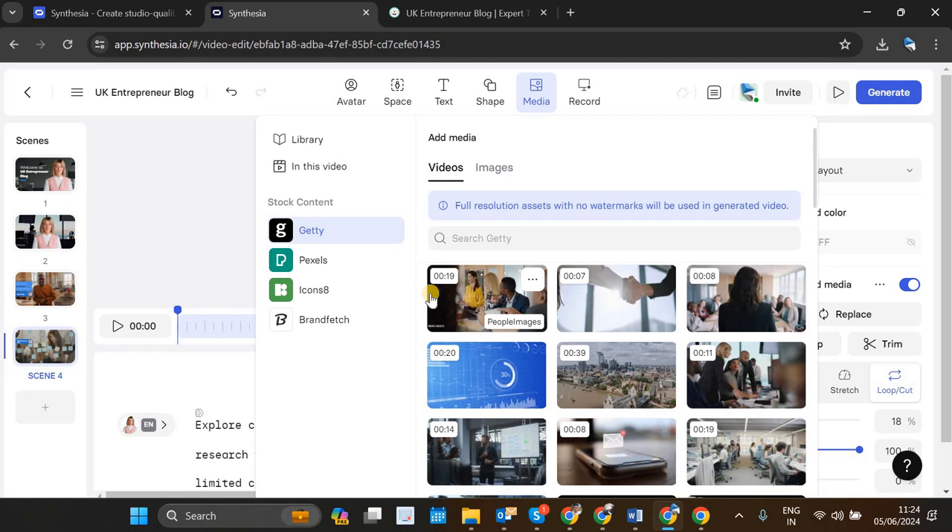
click(470, 307)
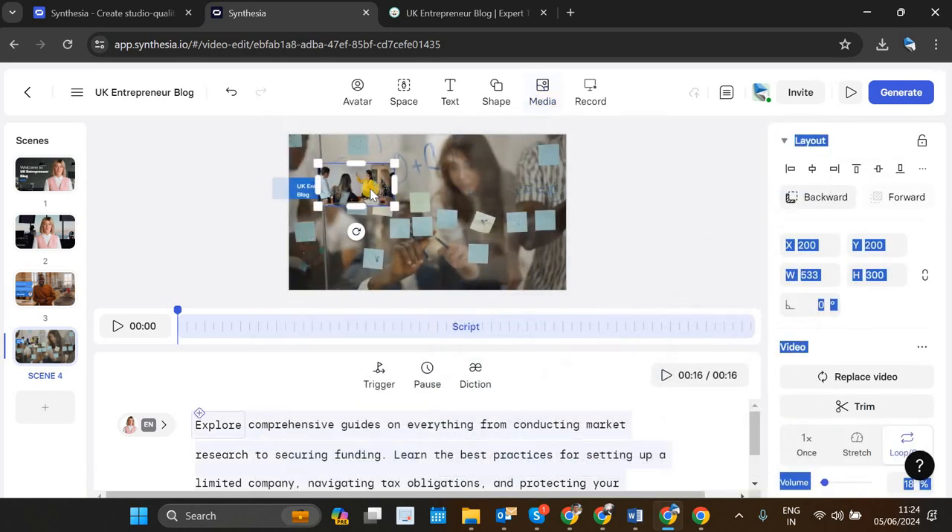
Step: Enlarge the stock video to about 2033 × 1144 so it covers scene 4, and send it backward behind the label
drag(368, 171, 341, 147)
drag(366, 179, 557, 329)
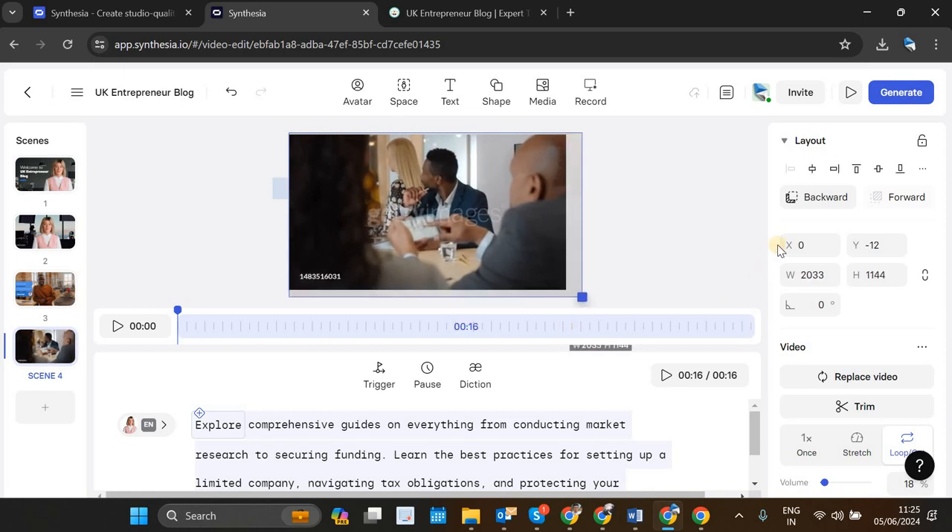
click(822, 202)
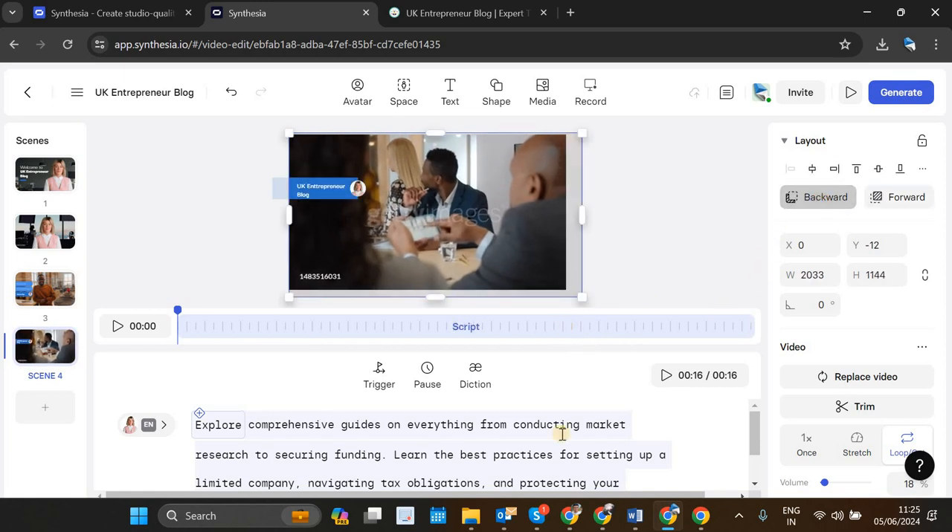
click(493, 450)
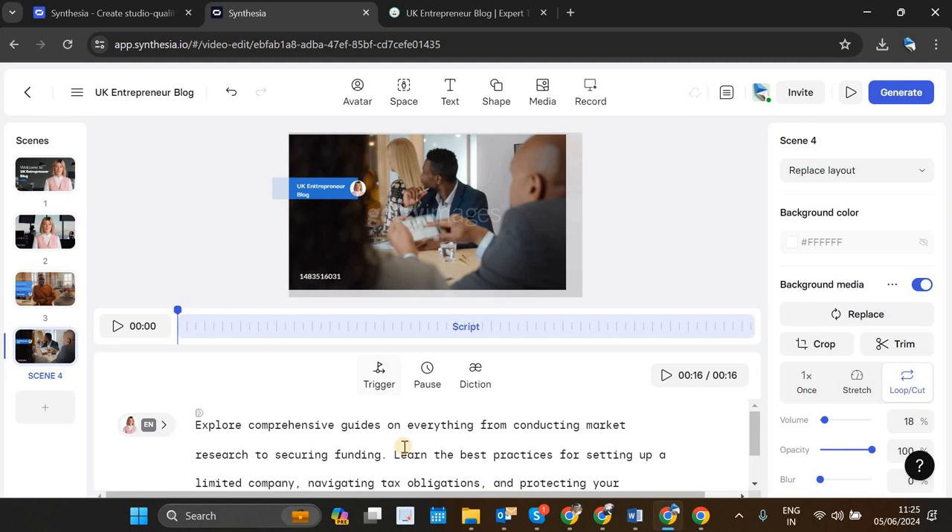
click(405, 447)
scroll(404, 447, down, 1)
scroll(405, 446, up, 1)
Step: Review the remaining script paragraphs in the Word document and the Simple Training Video template's scenes to choose a layout for the next scene
click(49, 344)
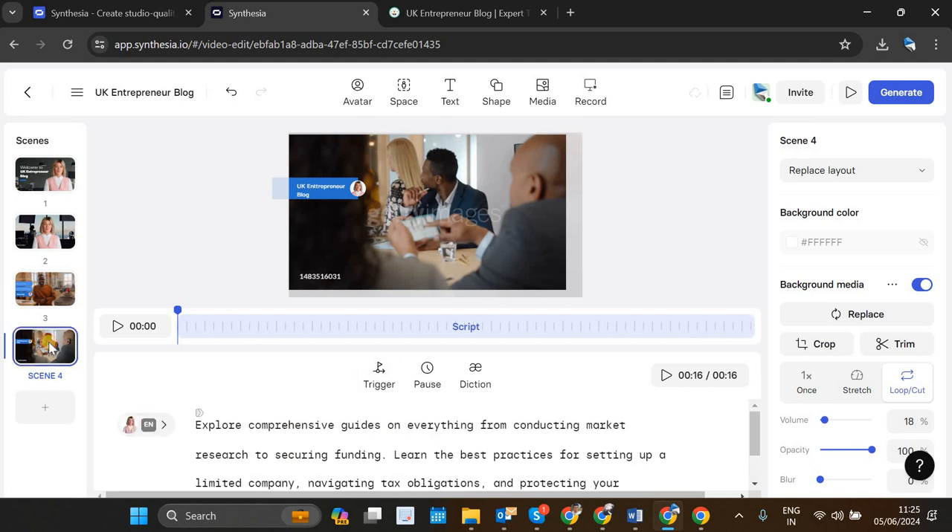
click(49, 401)
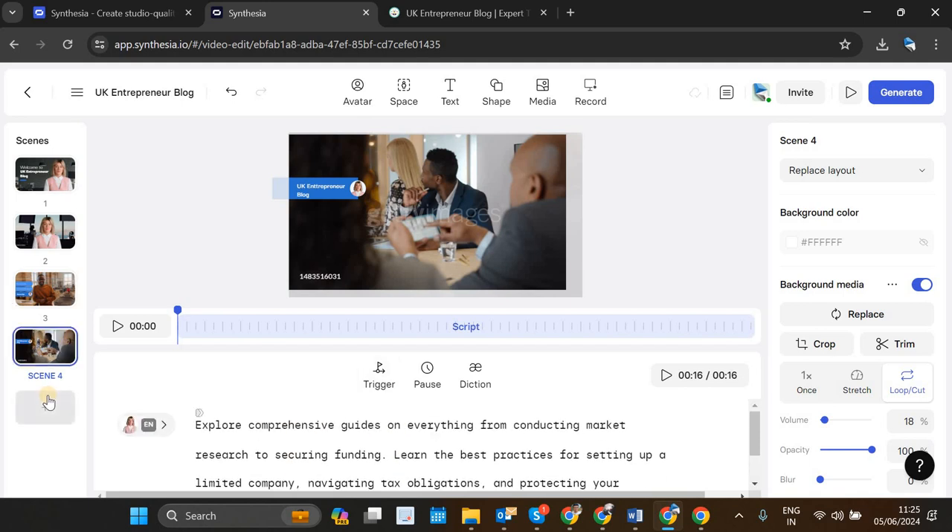
click(634, 516)
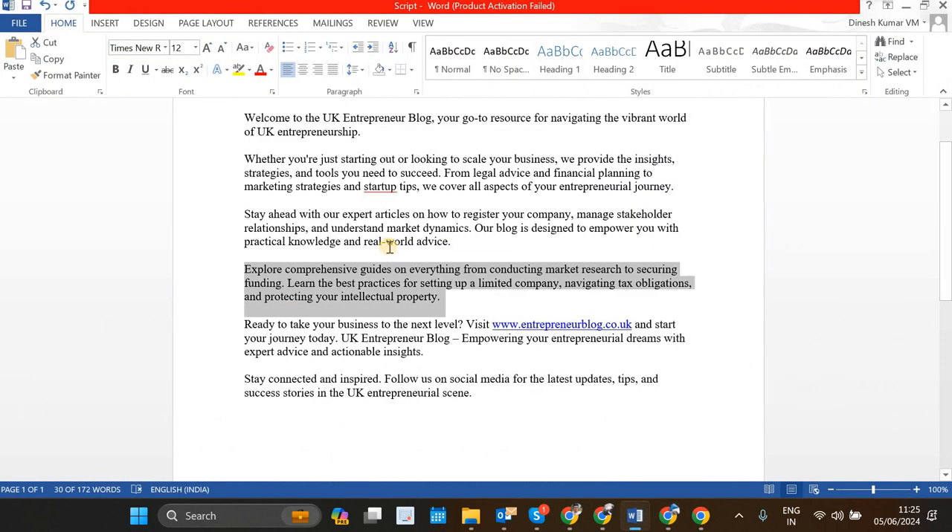
scroll(390, 252, down, 1)
scroll(573, 470, down, 1)
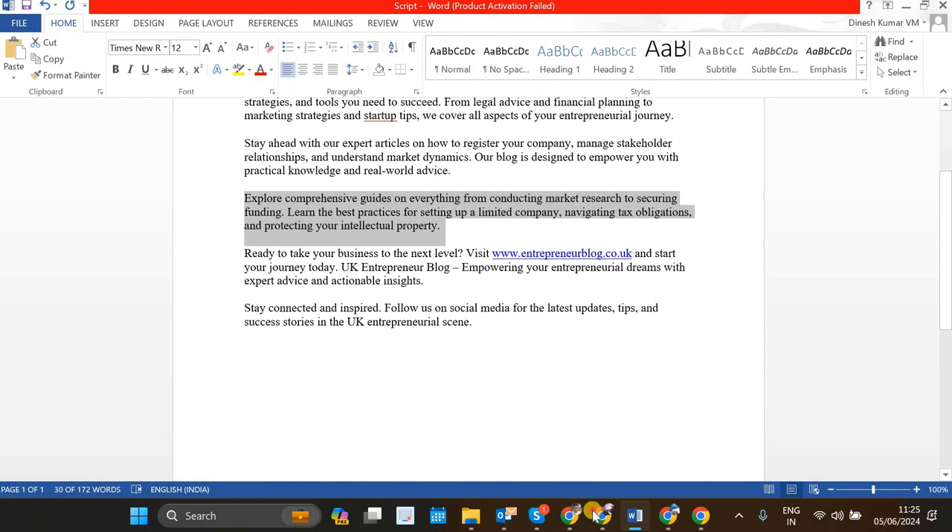
key(alt+Tab)
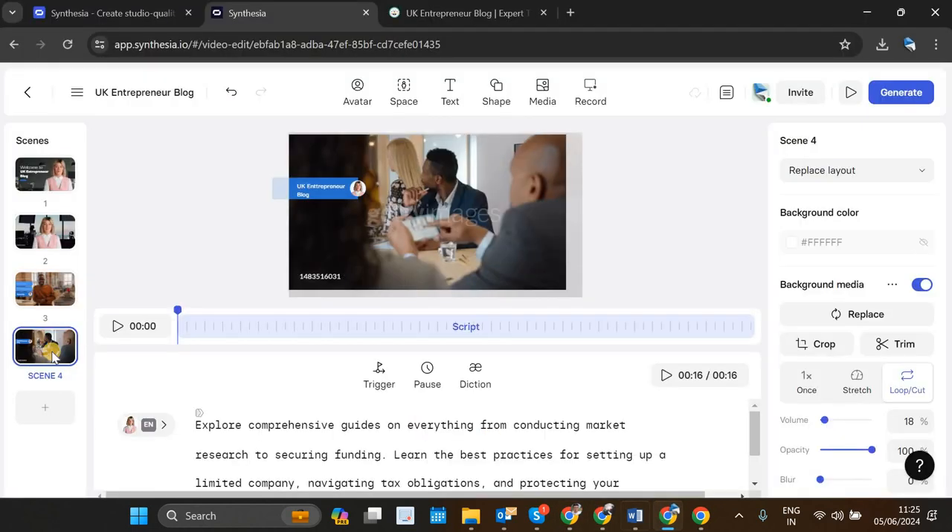
click(50, 418)
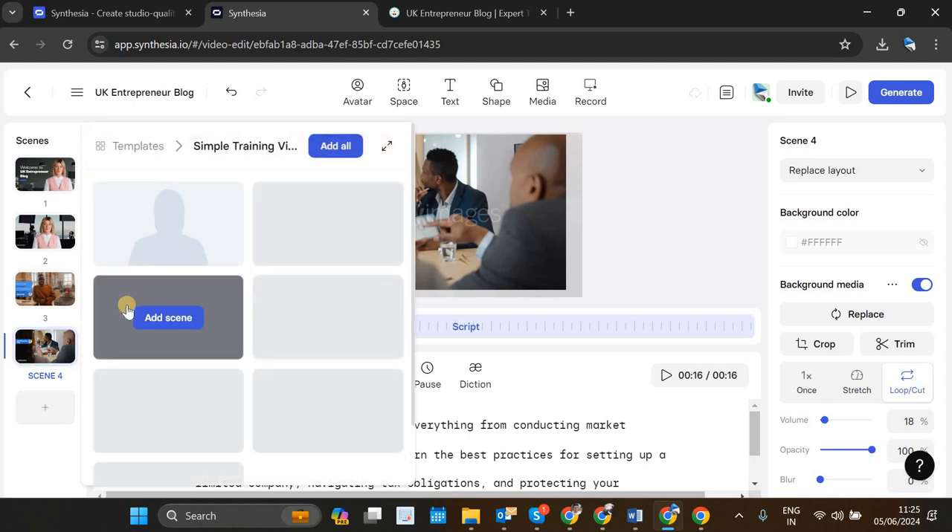
scroll(335, 320, down, 1)
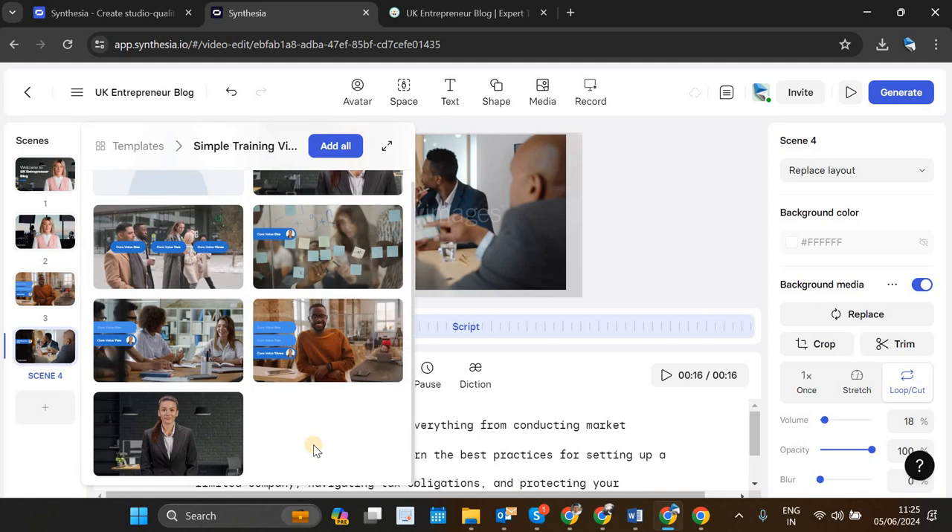
mouse_move(163, 441)
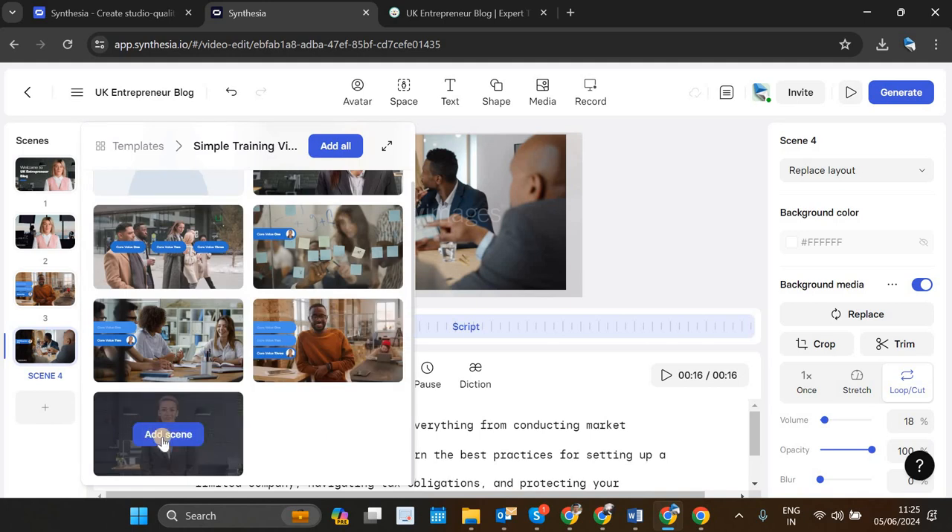
click(56, 349)
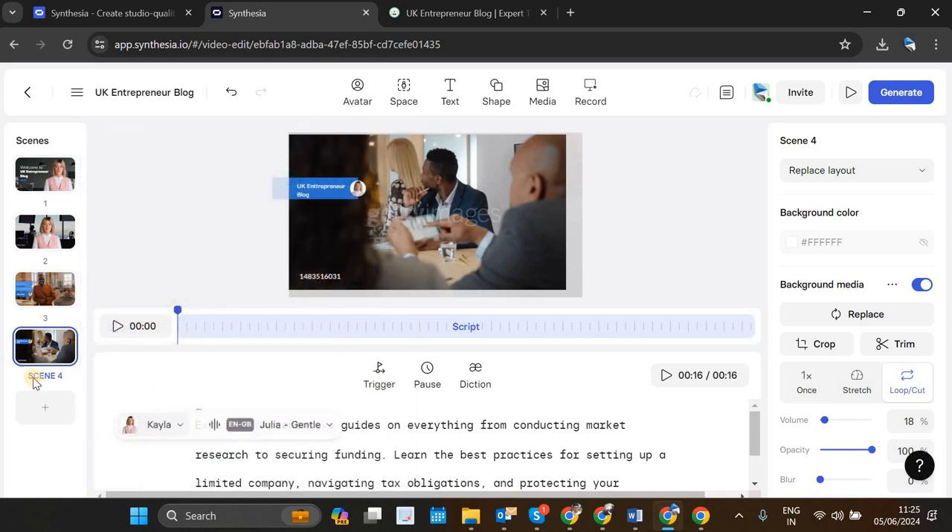
Step: Duplicate scene 1 and move the copy to the end of the scene list as scene 5
click(47, 292)
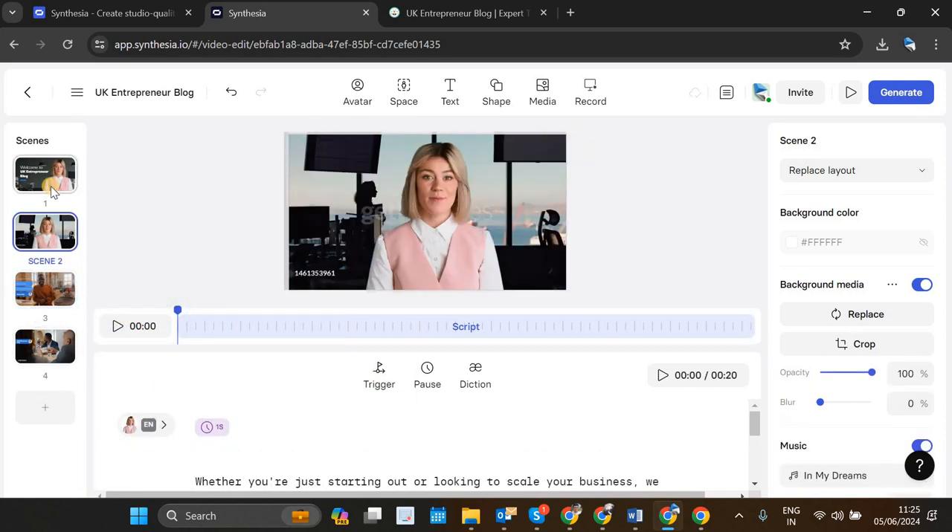
click(50, 186)
right_click(51, 189)
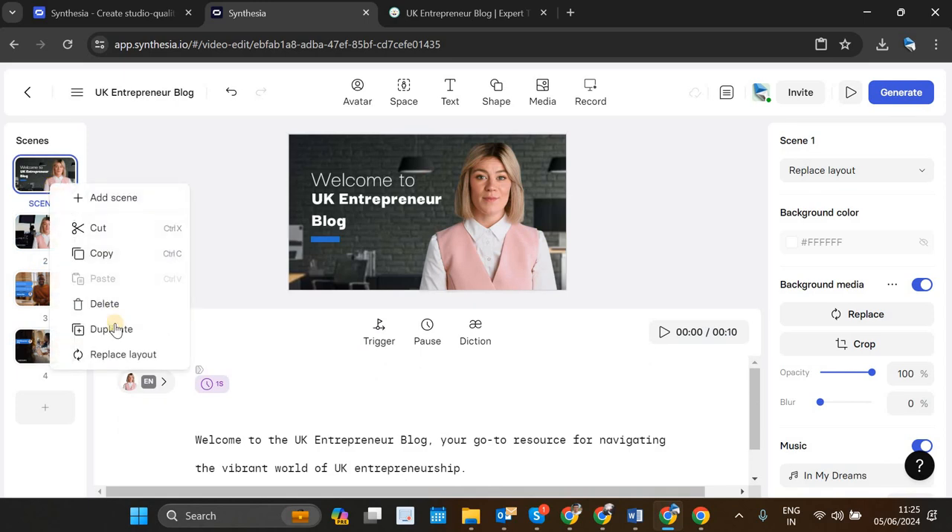
click(114, 330)
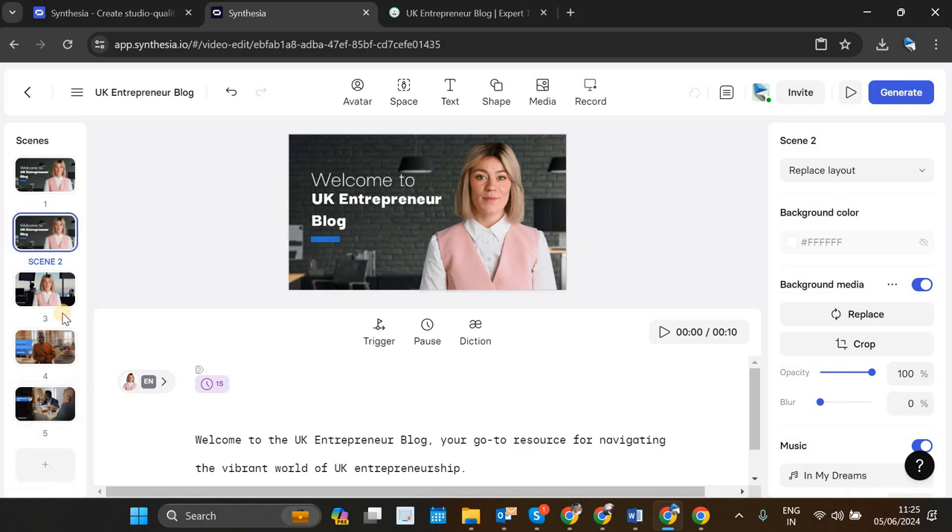
drag(56, 248, 50, 298)
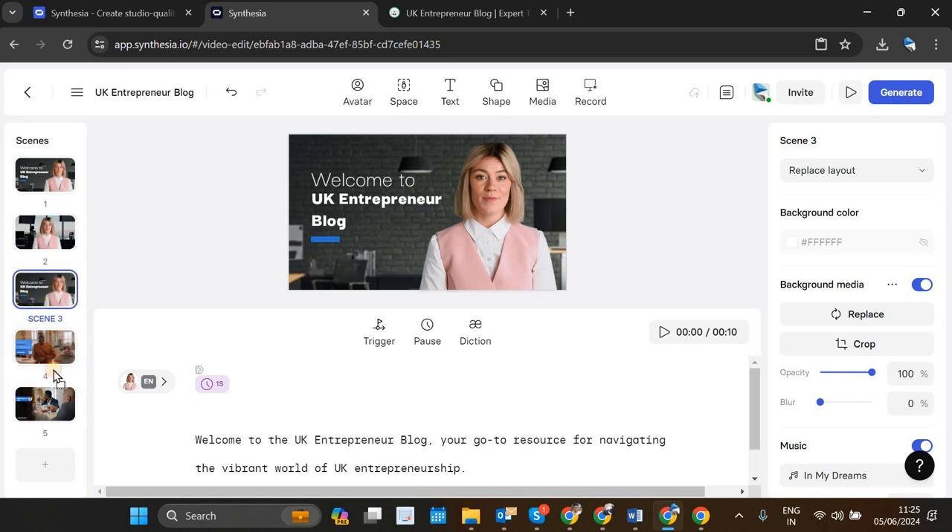
drag(55, 375, 54, 414)
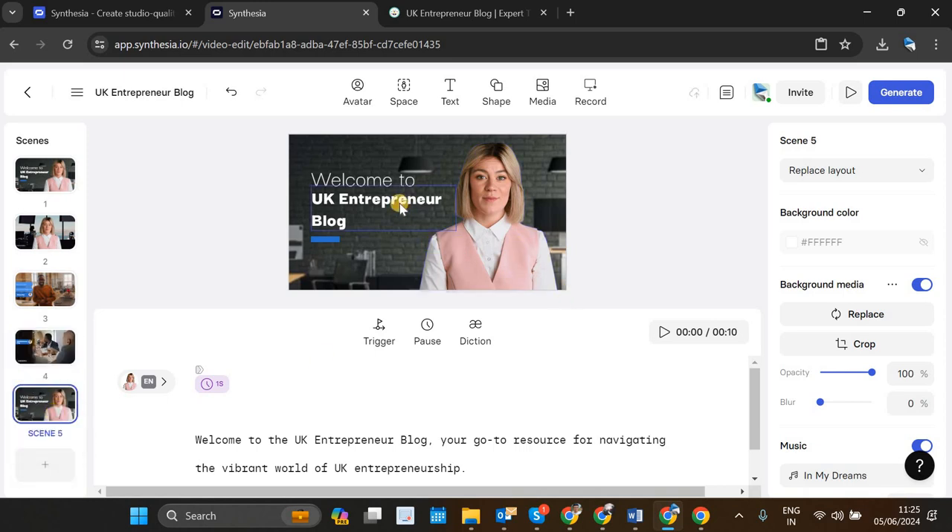
double_click(372, 173)
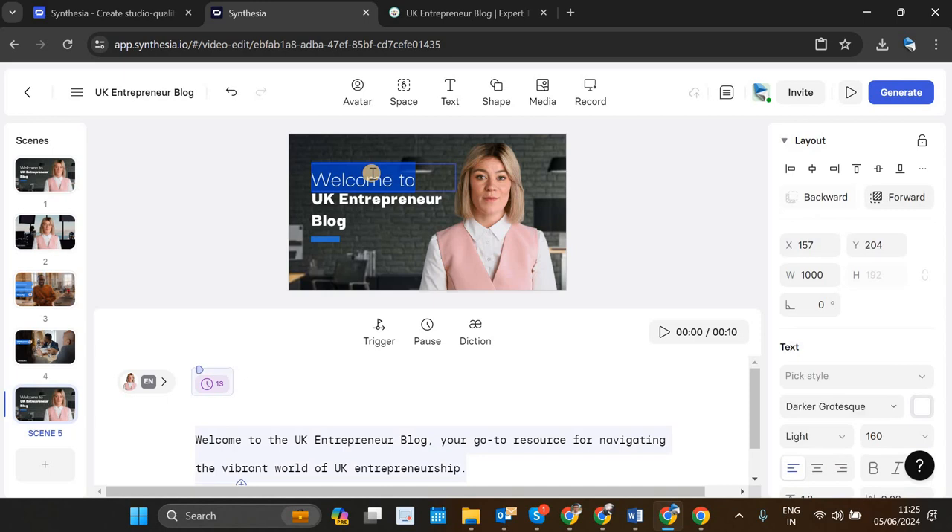
text(Visit)
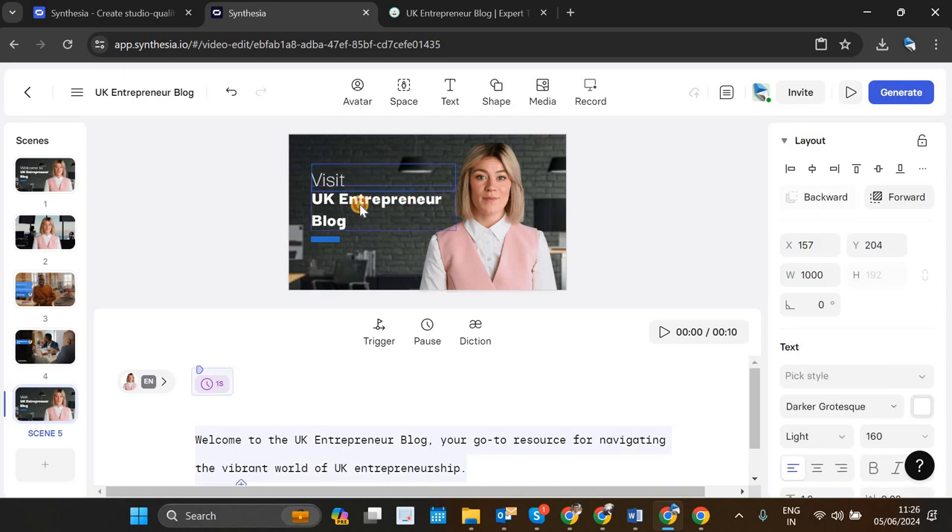
click(359, 205)
click(440, 12)
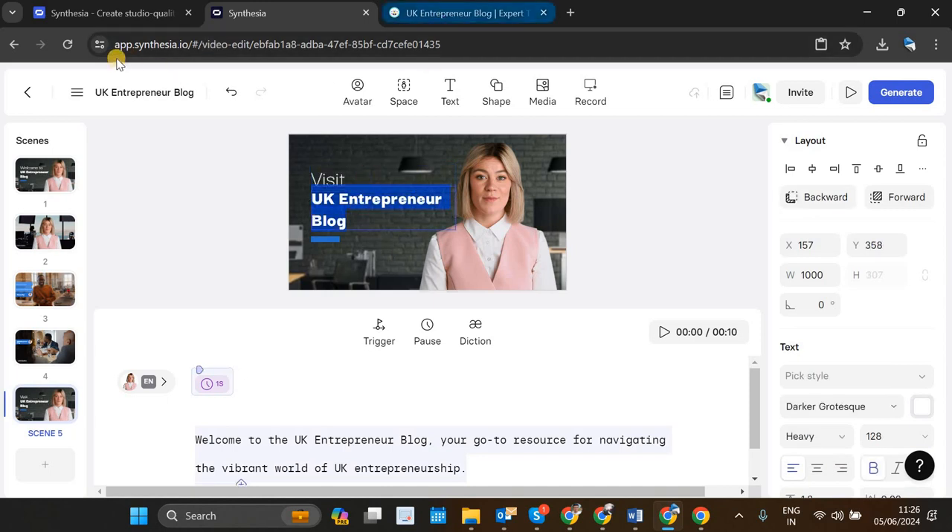
double_click(134, 48)
drag(148, 43, 343, 51)
key(ctrl+c)
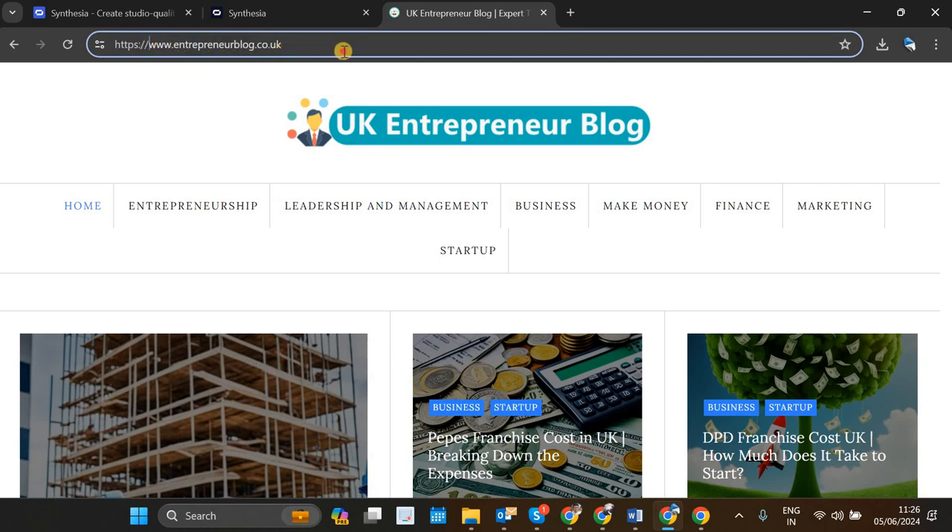
click(297, 23)
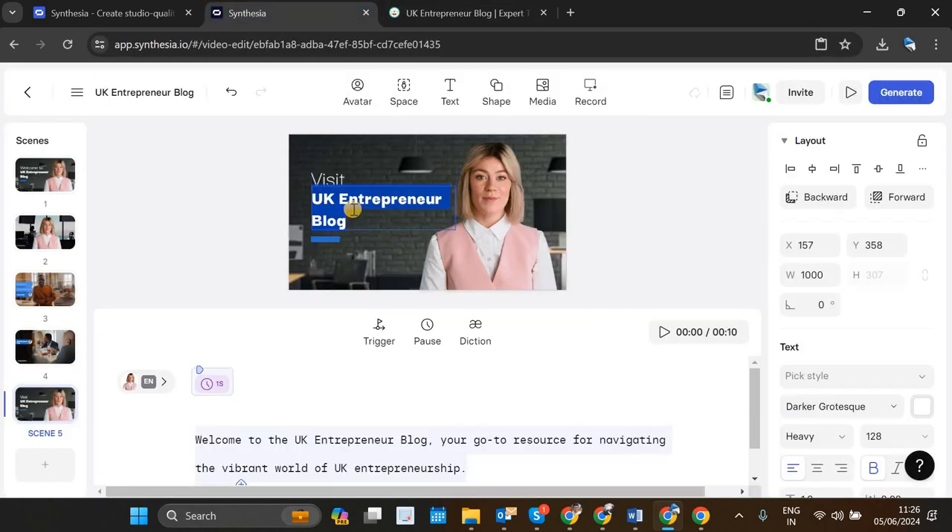
key(ctrl+v)
Step: Try font sizes 96 and 72 on scene 5's web address text, returning it to 96
double_click(394, 202)
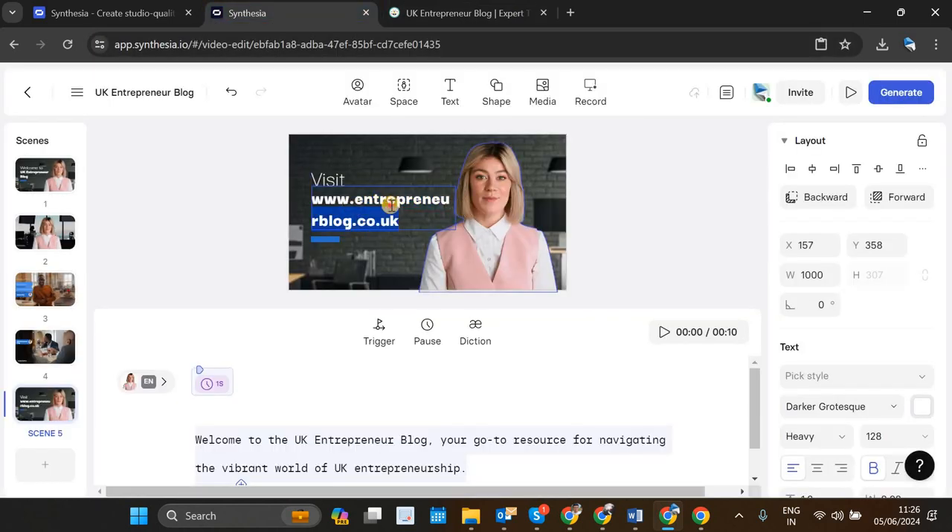
triple_click(412, 209)
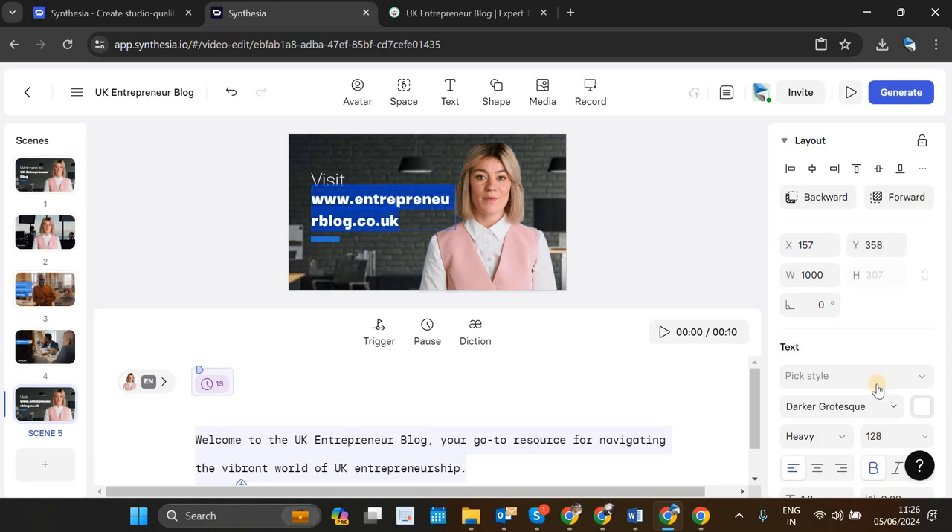
click(898, 438)
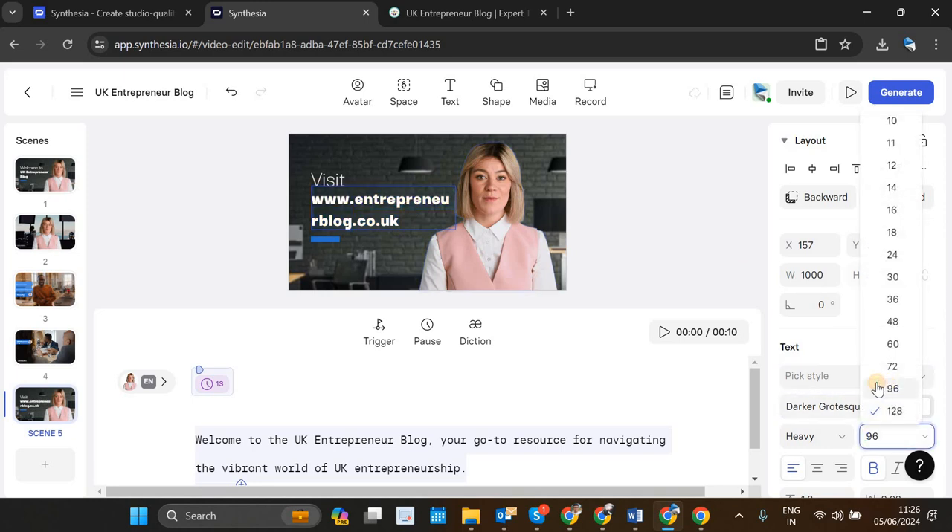
click(878, 389)
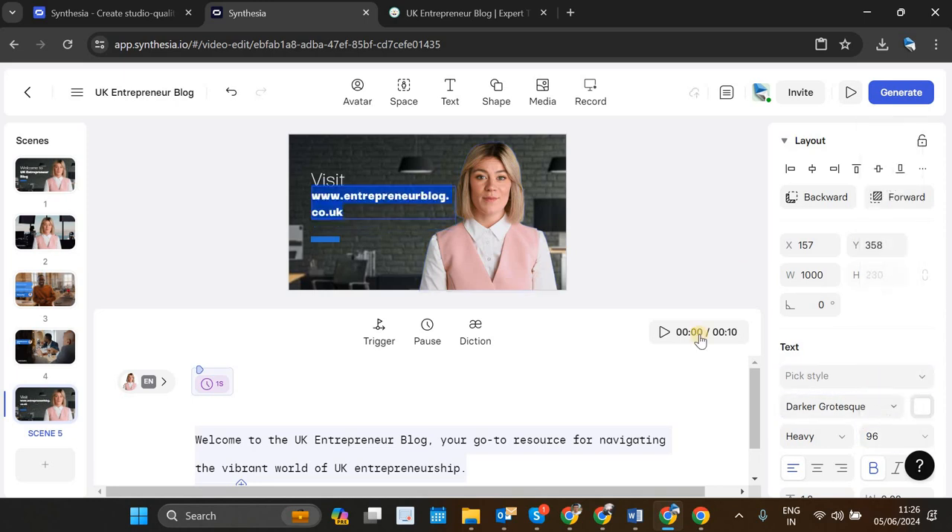
click(872, 437)
click(893, 365)
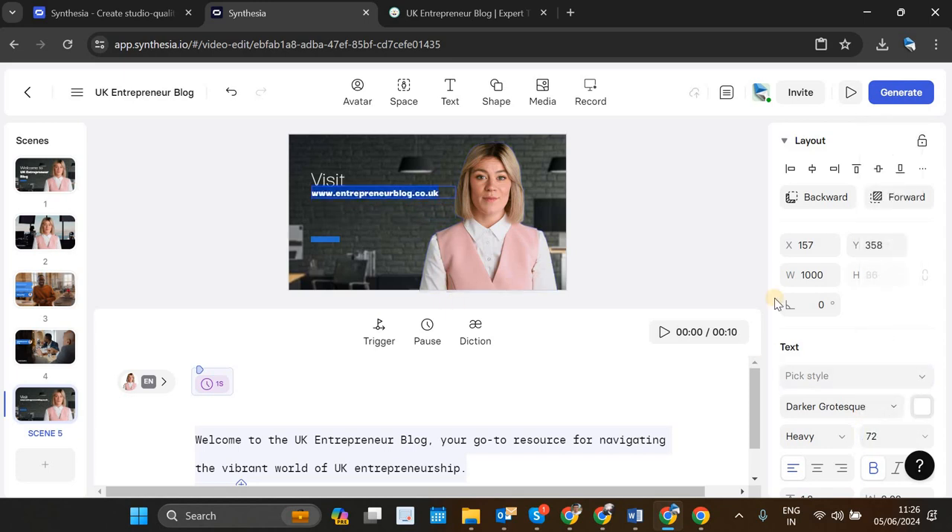
scroll(903, 362, down, 1)
click(902, 365)
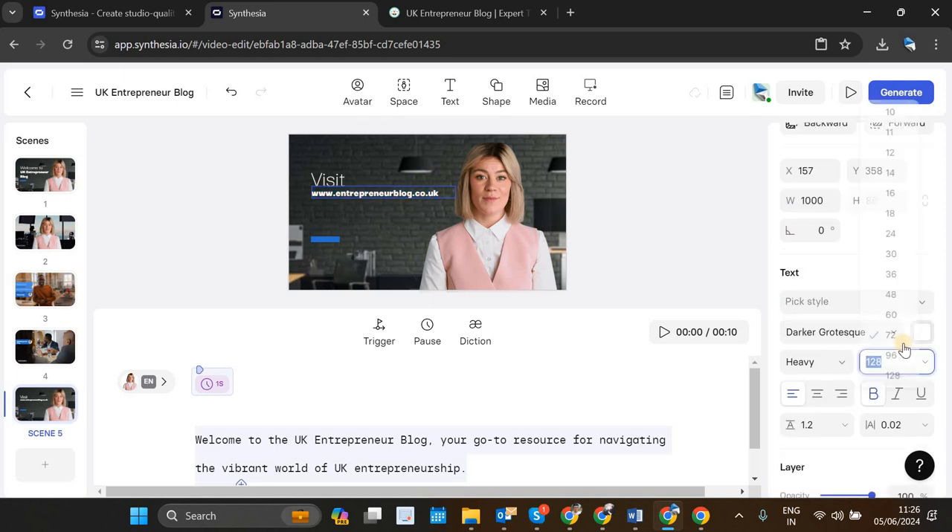
click(898, 358)
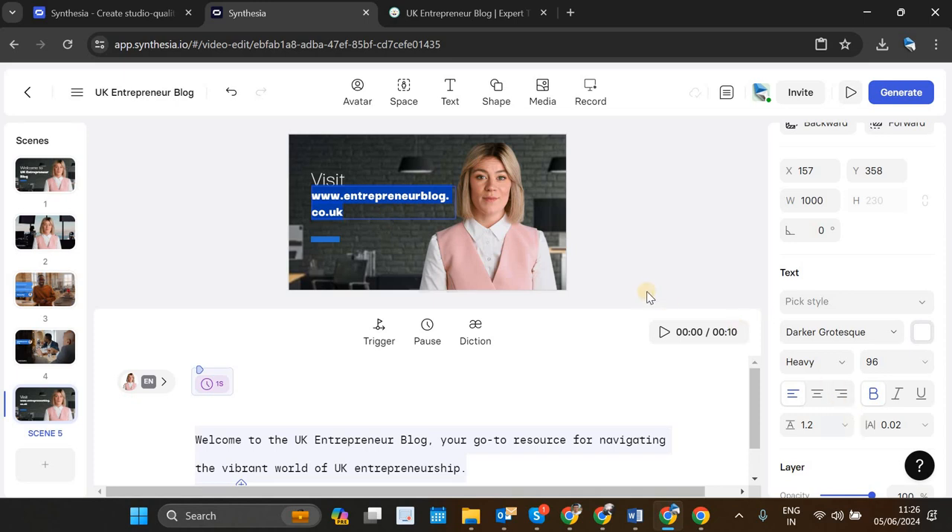
click(435, 178)
click(396, 206)
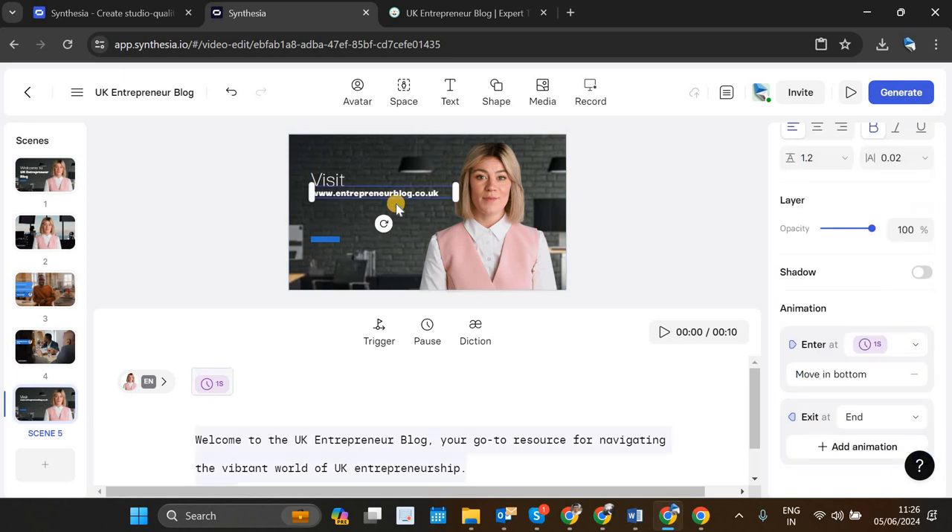
click(394, 200)
double_click(404, 196)
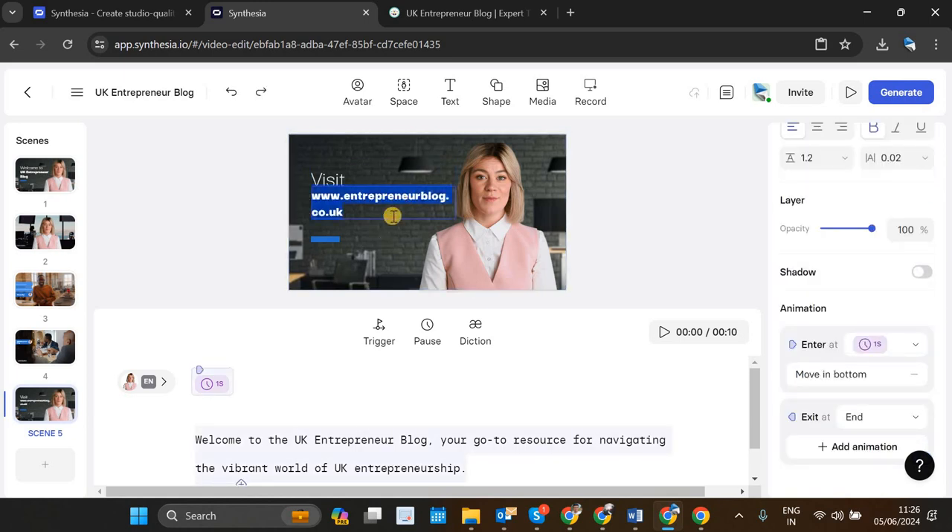
Step: Copy the "UK Entrepreneur Blog" heading from scene 1 into scene 5 and move it below the web address
click(346, 208)
click(42, 399)
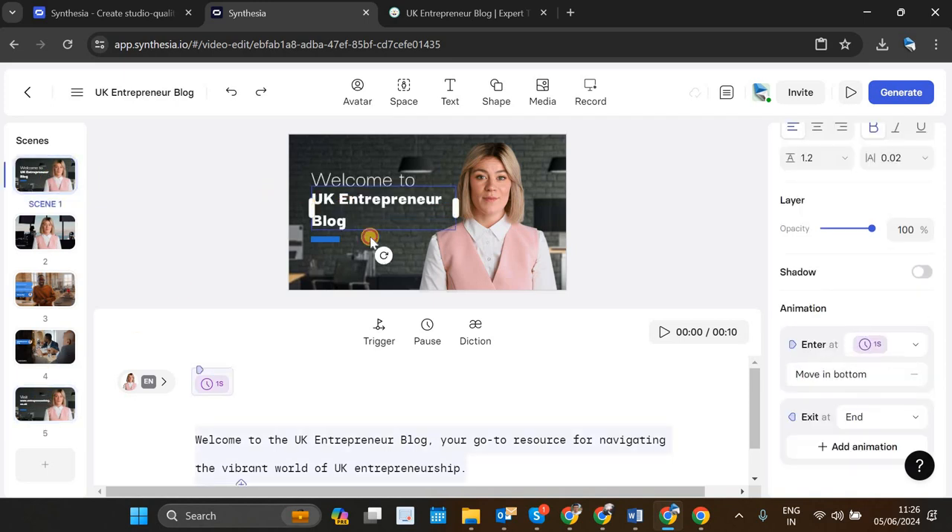
click(376, 206)
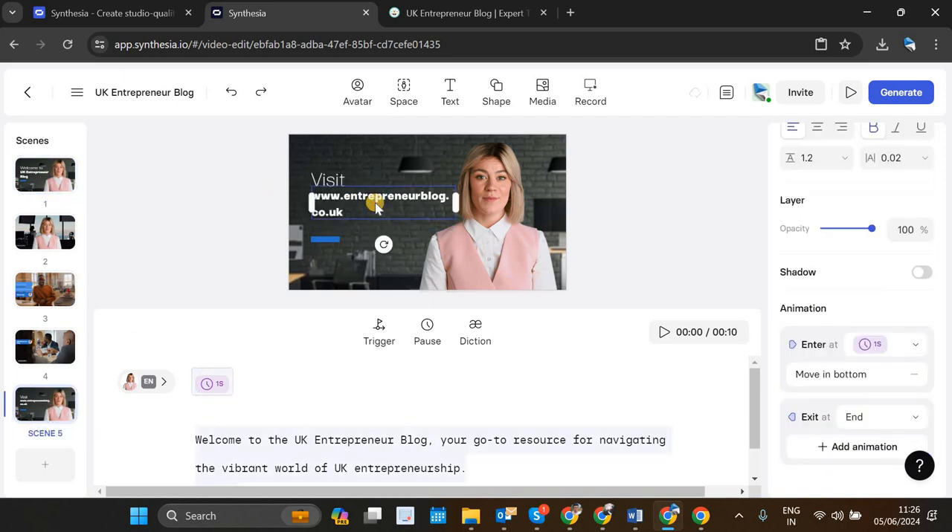
key(ctrl+v)
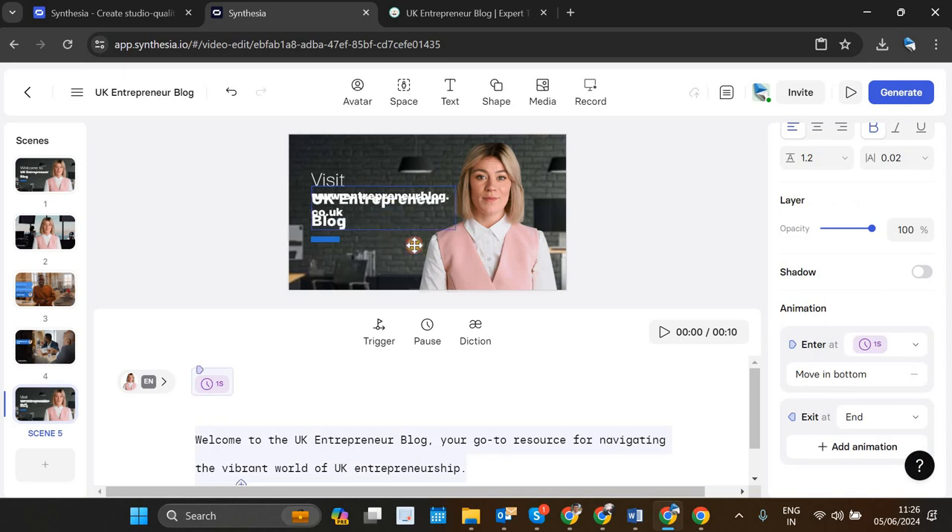
Step: Try font size 30 on scene 5's web address text and settle on font size 60
click(429, 212)
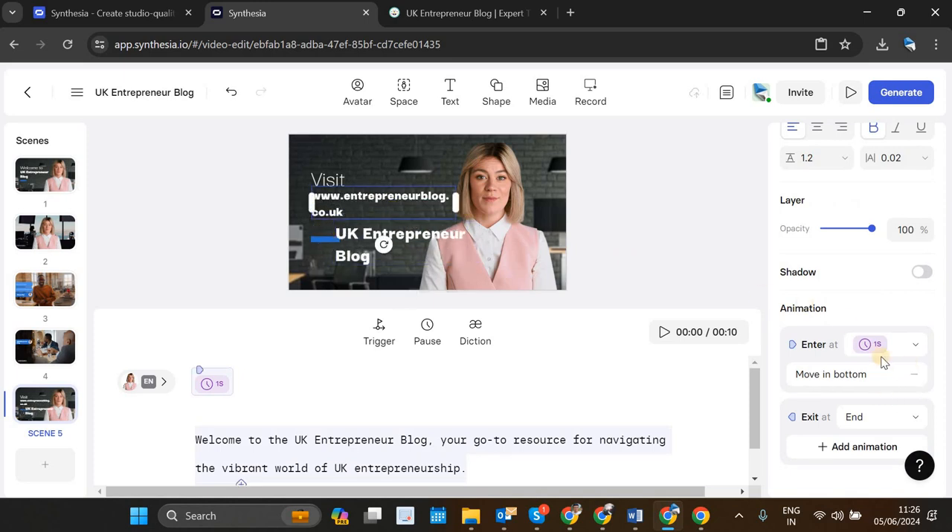
scroll(885, 357, down, 1)
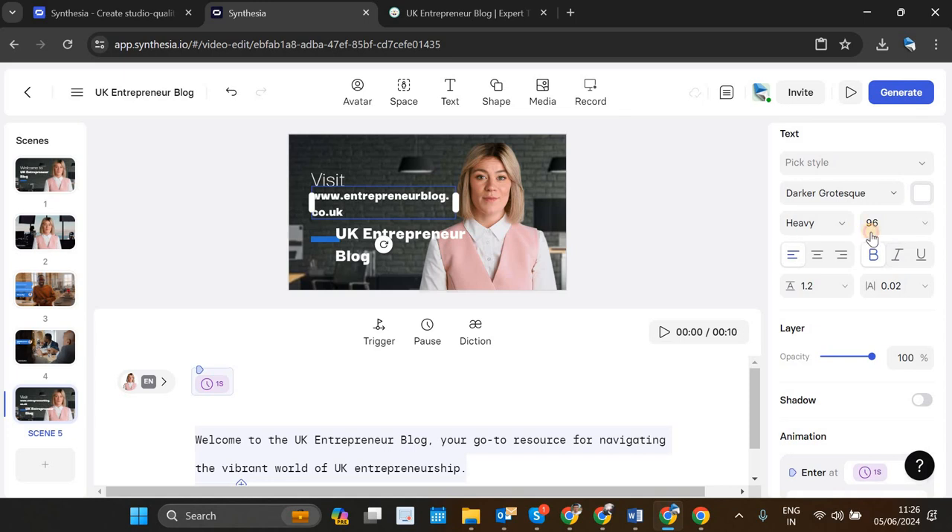
click(889, 226)
click(890, 244)
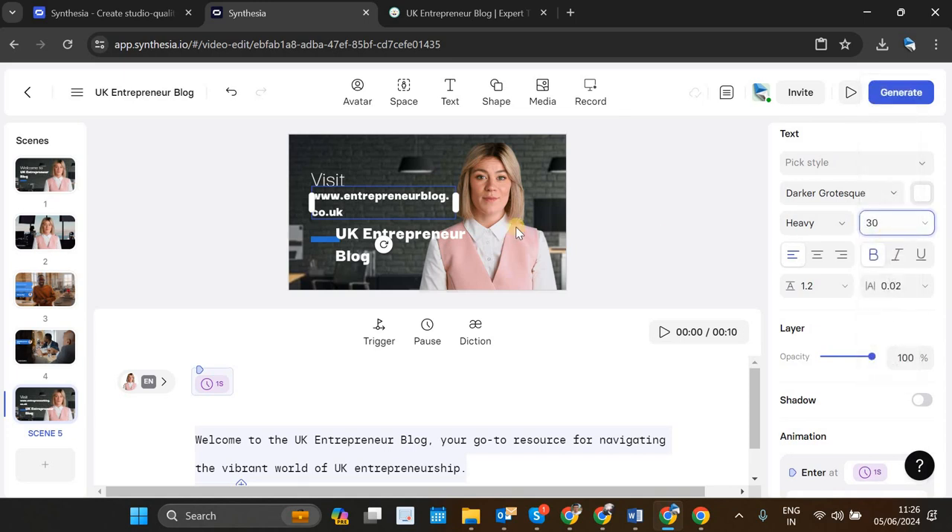
click(924, 232)
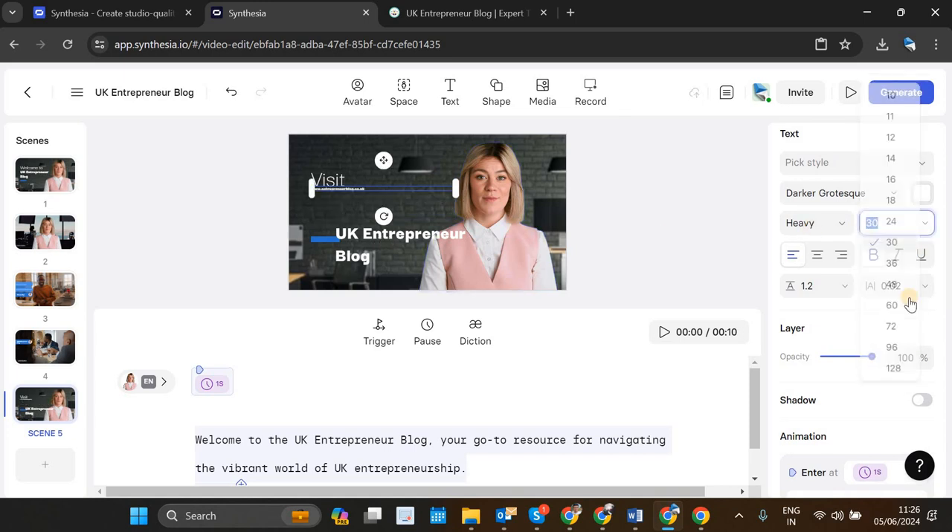
click(894, 313)
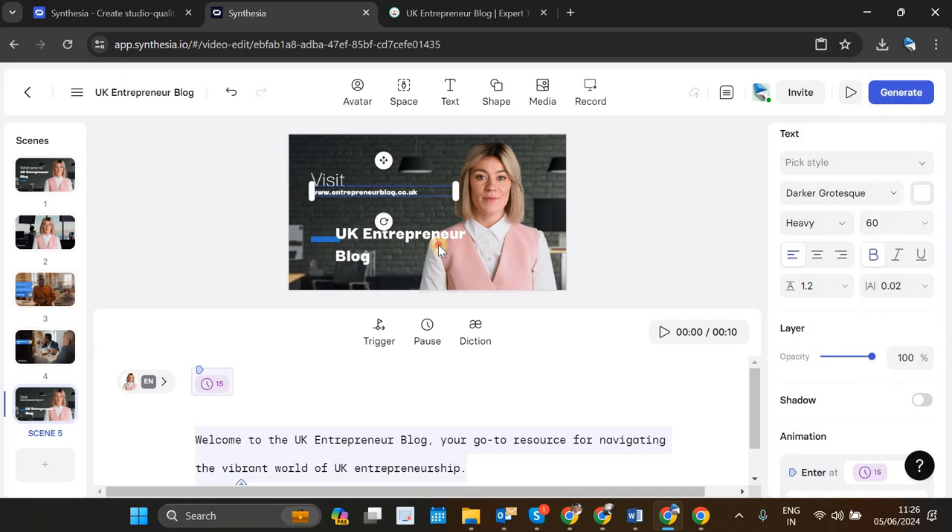
Step: Rearrange scene 5's texts, moving the web address to the lower edge and stacking "UK Entrepreneur Blog" directly beneath a raised "Visit"
click(382, 249)
drag(348, 226, 347, 267)
click(332, 181)
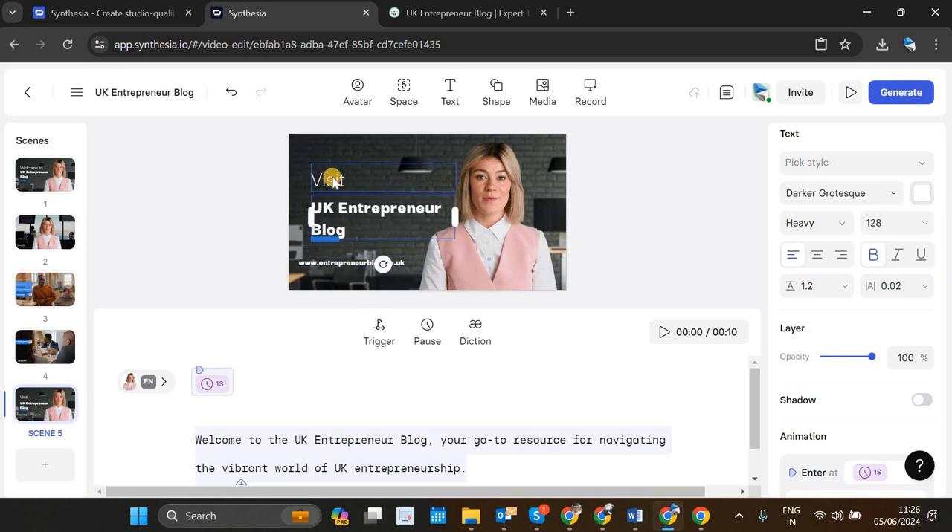
drag(332, 180, 331, 177)
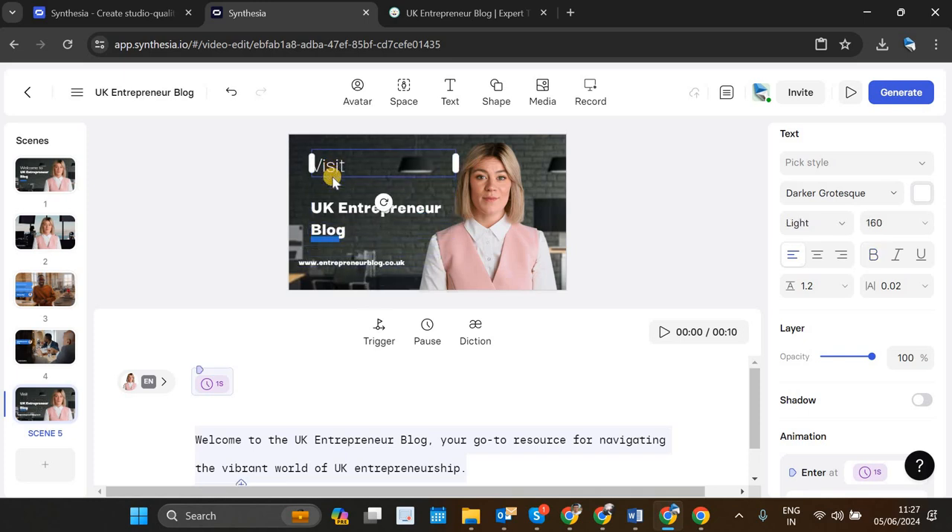
click(339, 212)
drag(339, 212, 339, 195)
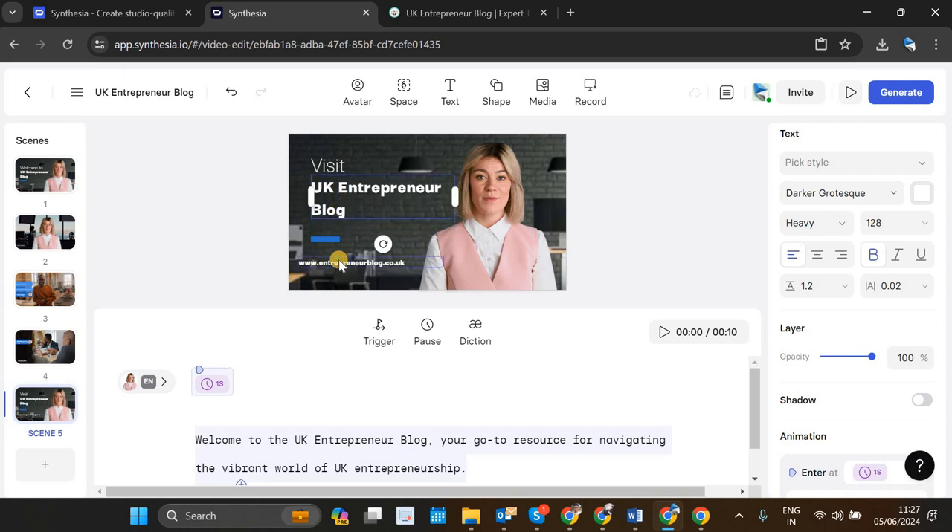
Step: Position the web address between the "UK Entrepreneur Blog" heading and the blue bar, aligned with the heading's left edge
drag(339, 264, 338, 238)
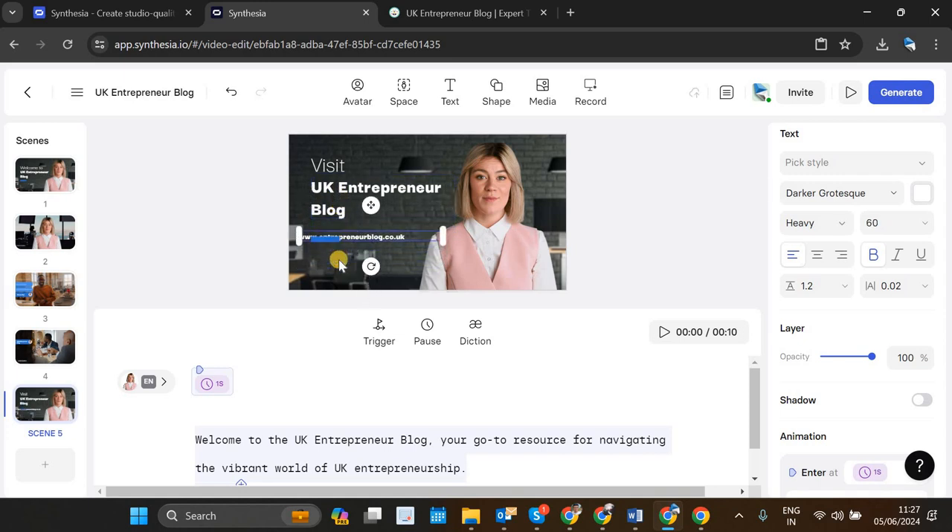
key(Up)
key(Up)
key(Up)
key(Up)
key(Up)
key(Up)
key(Up)
key(Up)
key(Up)
key(Up)
key(Up)
key(Up)
key(Right)
key(Right)
key(Right)
key(Right)
key(Right)
key(Right)
key(Right)
key(Right)
key(Right)
key(Right)
key(Right)
key(Right)
key(Right)
key(Right)
key(Right)
key(Right)
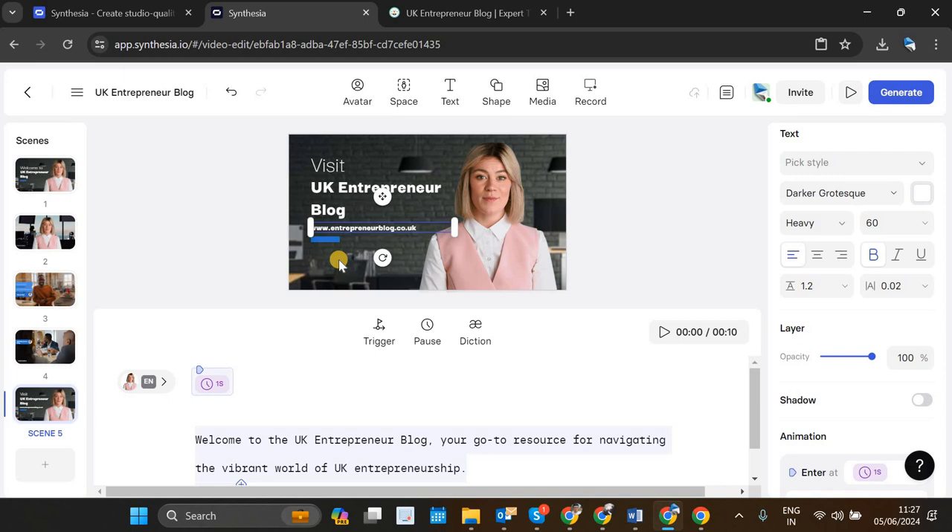
key(Right)
key(Right)
key(Right)
key(Right)
click(400, 271)
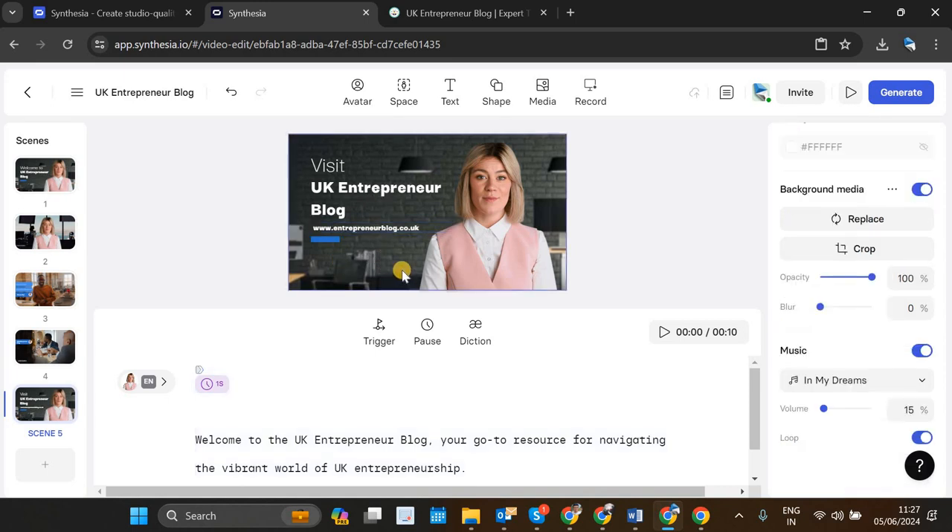
click(399, 233)
key(Left)
key(Left)
key(Left)
key(Left)
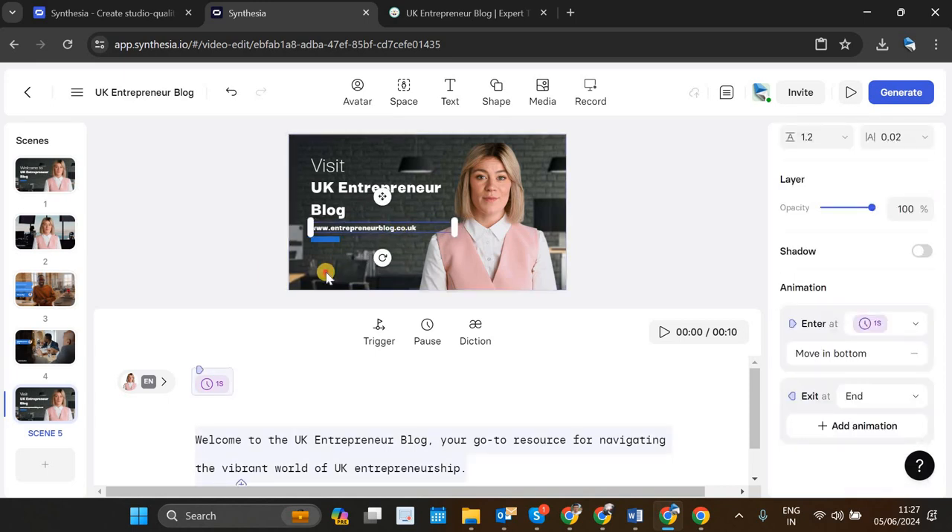
click(326, 274)
Step: Replace scene 5's script with the "Ready to take your business to the next level?" paragraph copied from the Script document in Word
scroll(277, 432, down, 1)
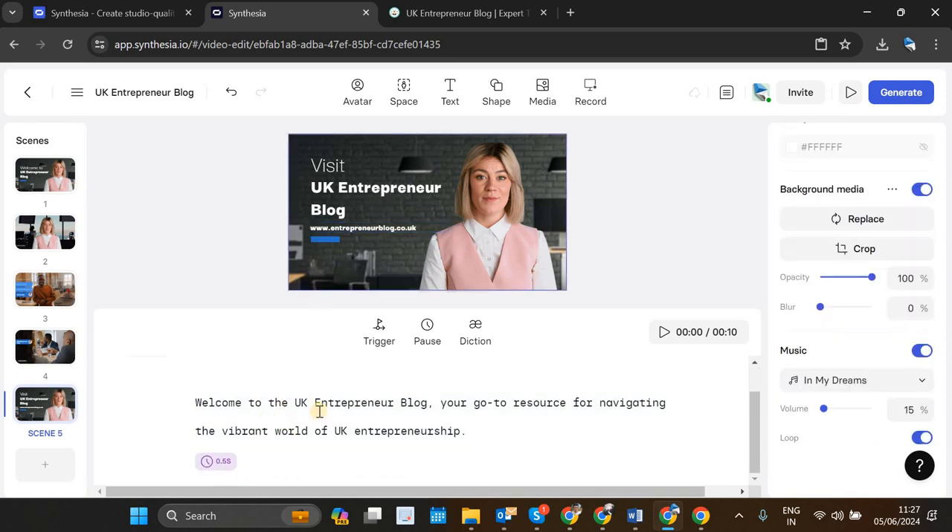
click(634, 516)
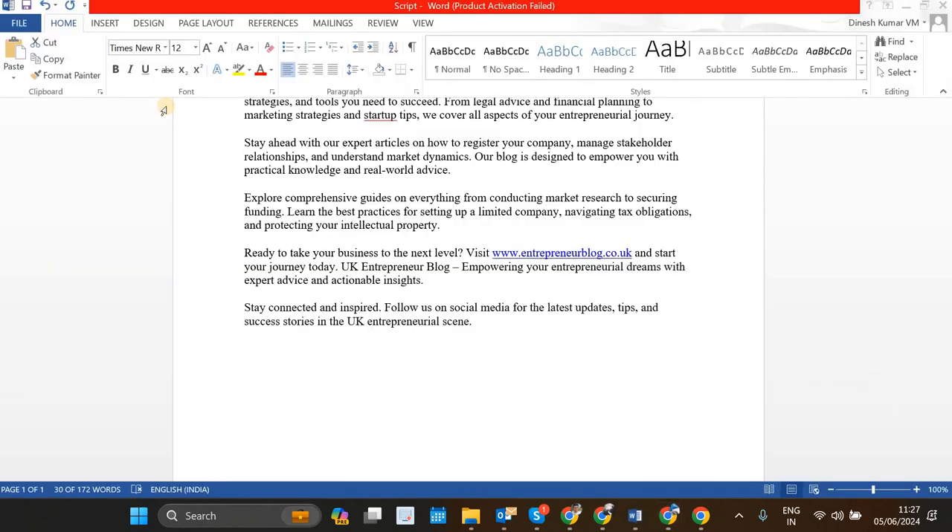
triple_click(414, 265)
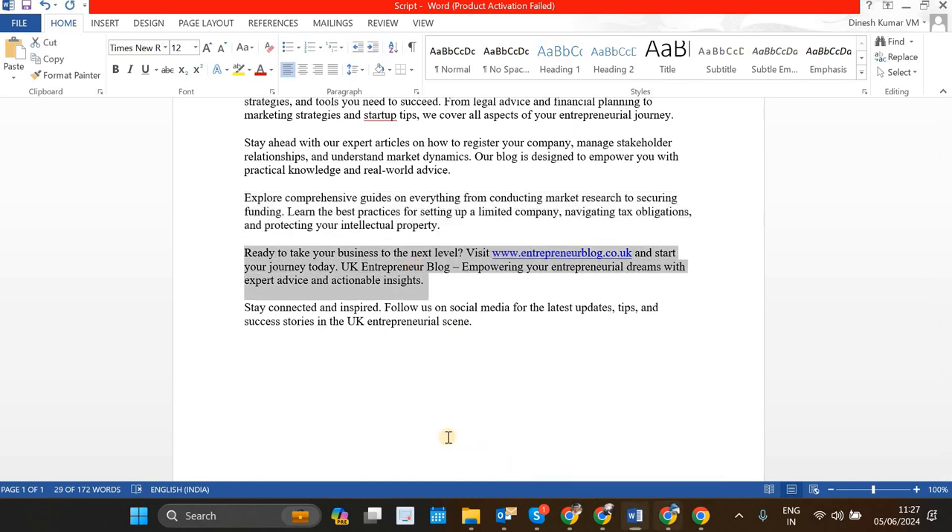
key(alt+Tab)
key(ctrl+a)
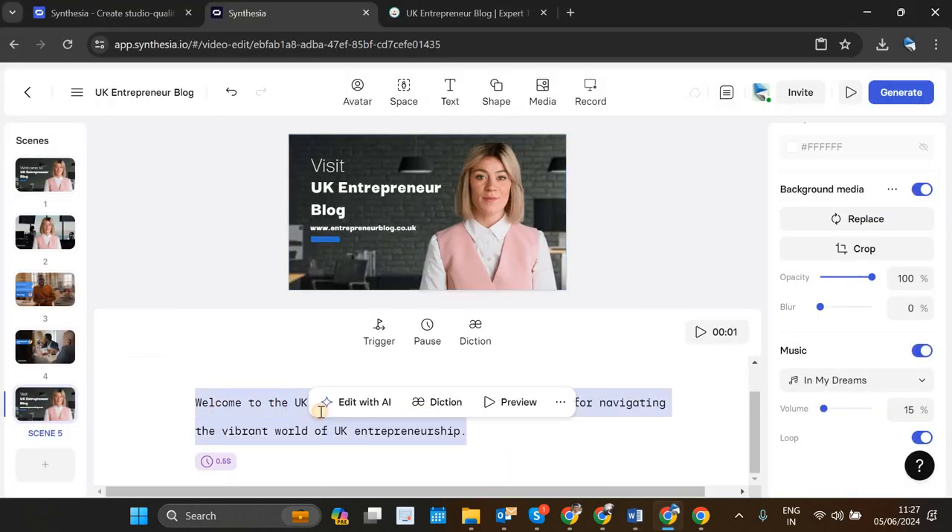
key(ctrl+v)
scroll(371, 392, up, 1)
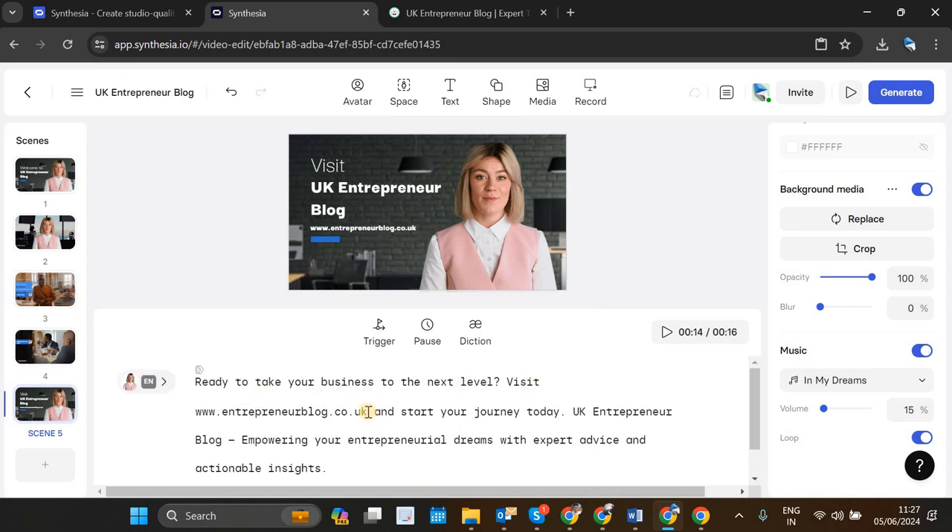
Step: Replace the web address in scene 5's script with "UK Entrepreneur Blog"
drag(367, 412, 190, 422)
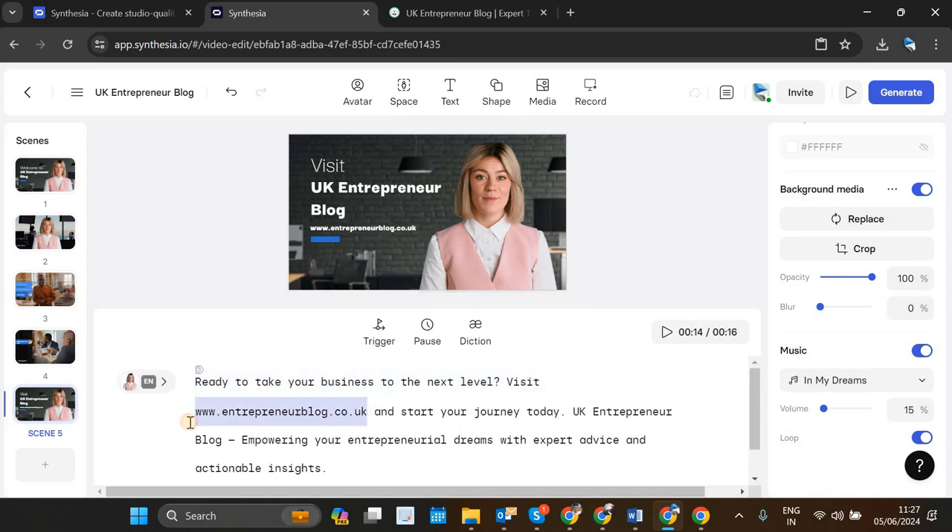
text(UK Entr)
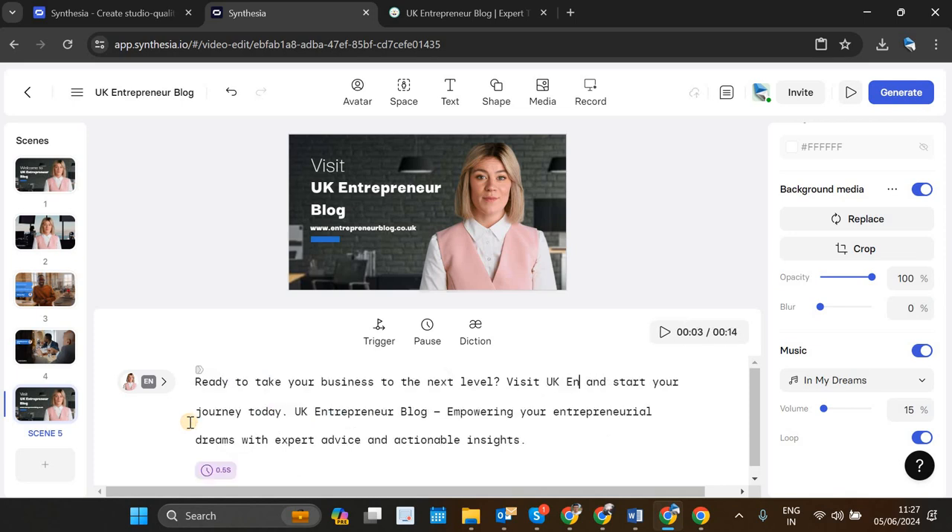
text(epreneu)
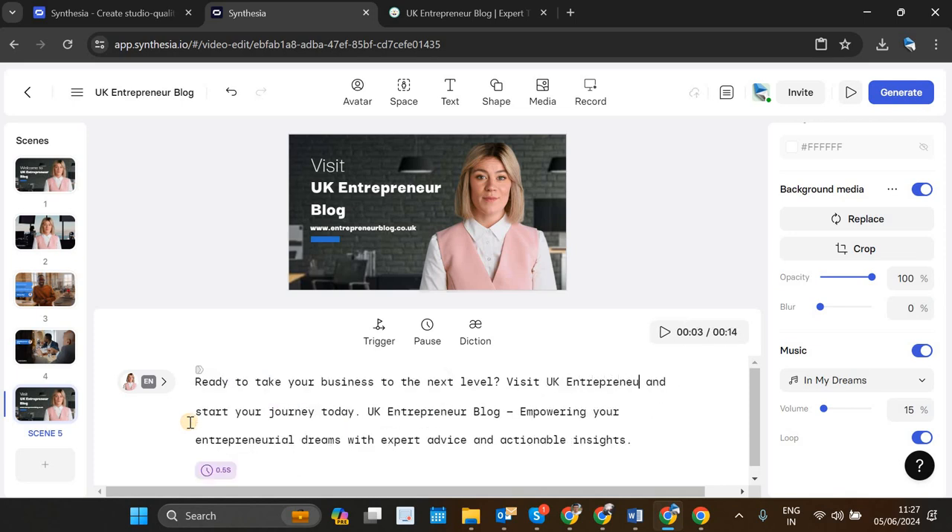
text(r Blog)
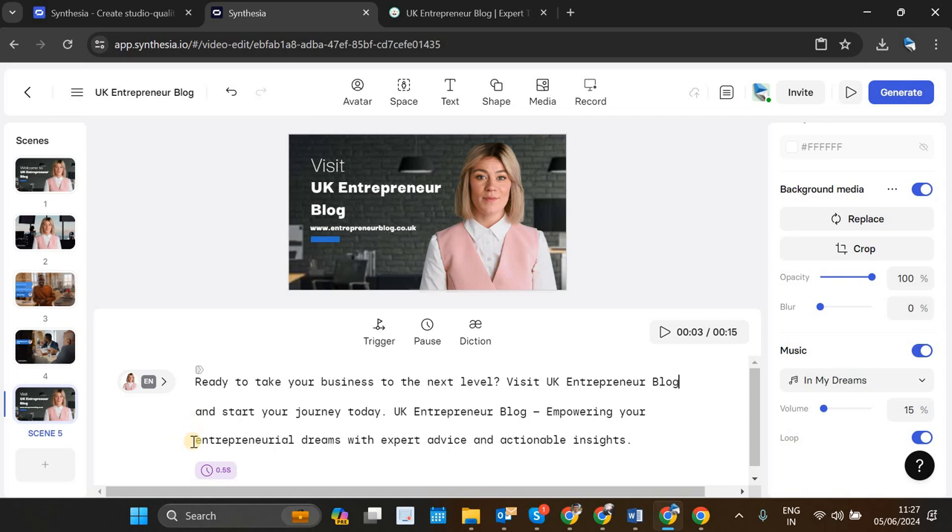
Step: Delete the closing "UK Entrepreneur Blog – Empowering your entrepreneurial dreams" sentence from scene 5's script
triple_click(627, 456)
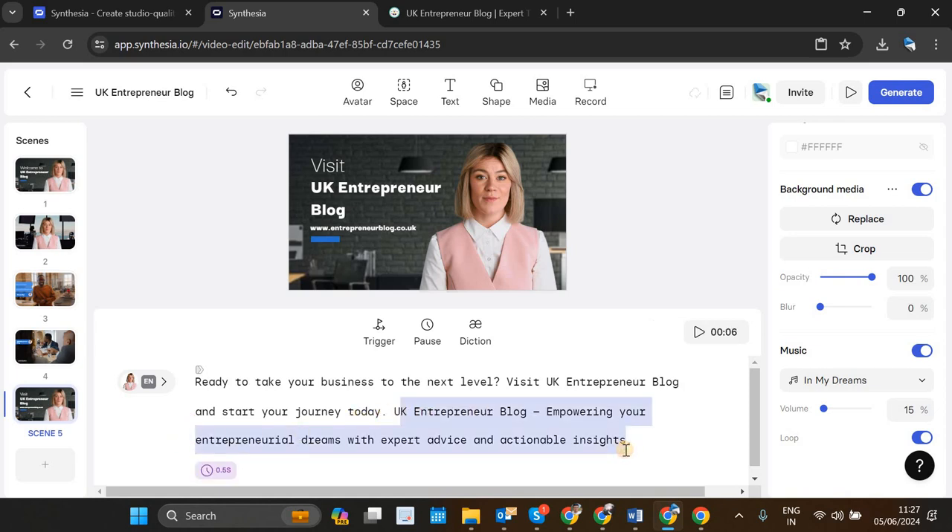
key(BackSpace)
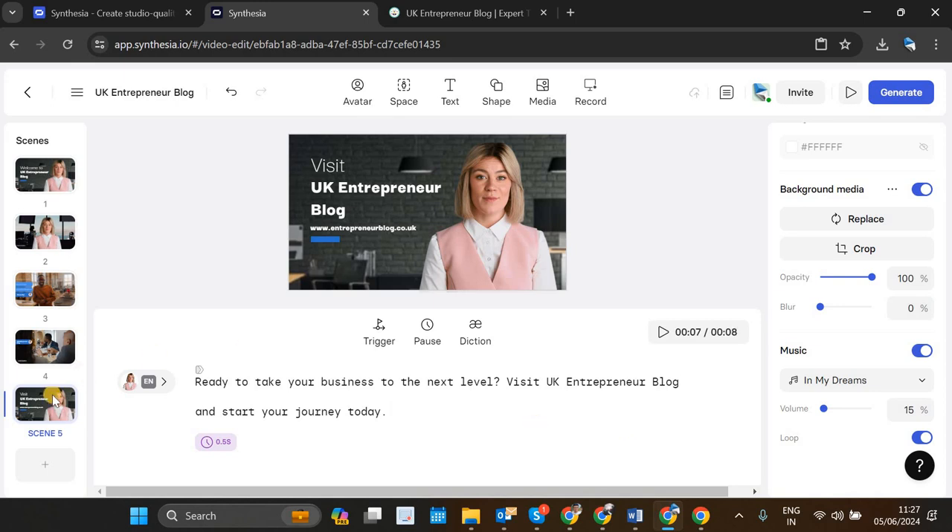
click(36, 413)
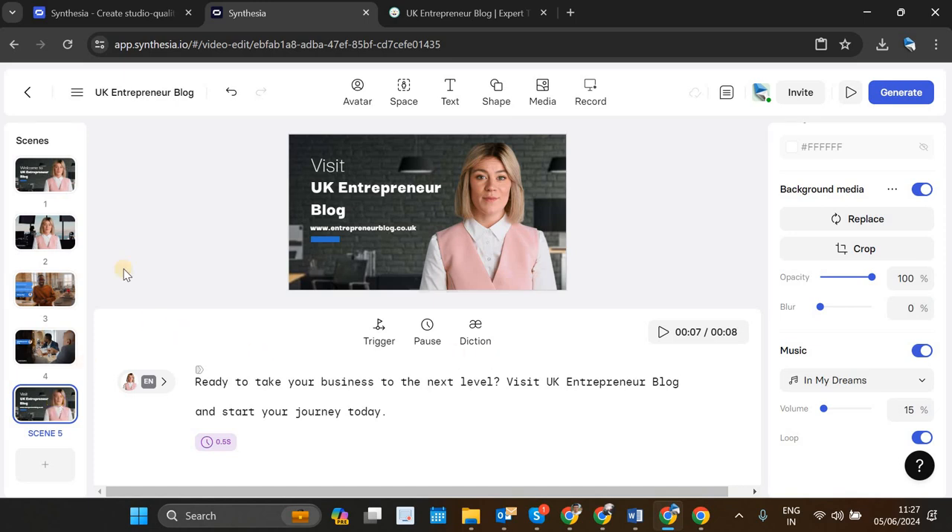
Step: Browse the Soundstripe music tracks and the available avatars without changing the current choices
click(824, 385)
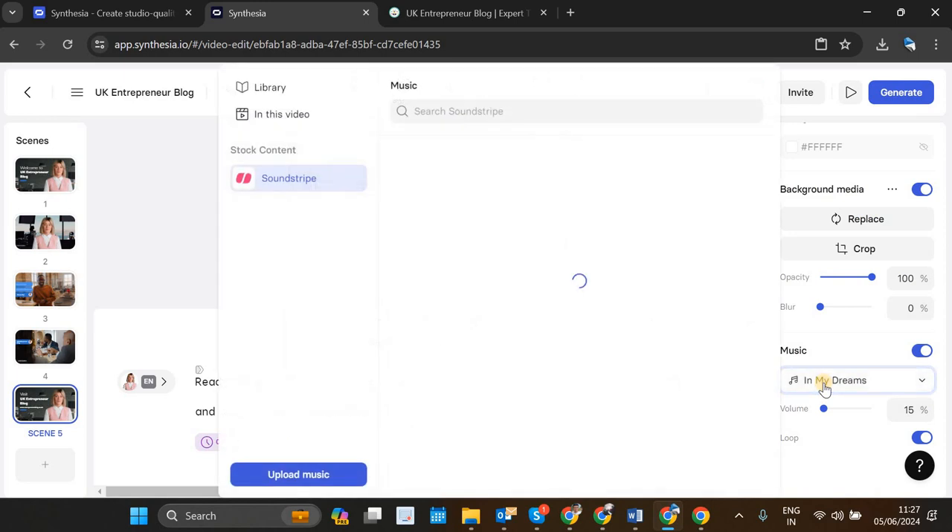
scroll(673, 363, down, 5)
scroll(671, 362, up, 5)
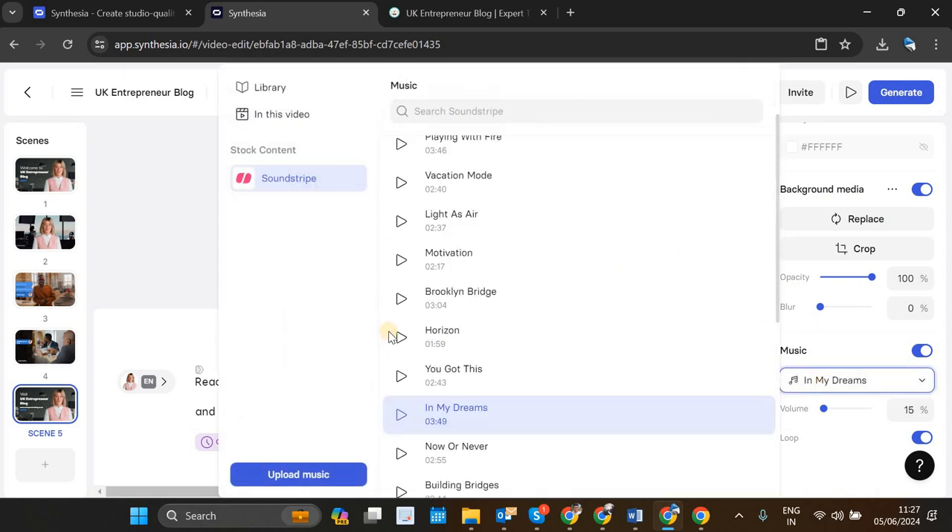
click(26, 374)
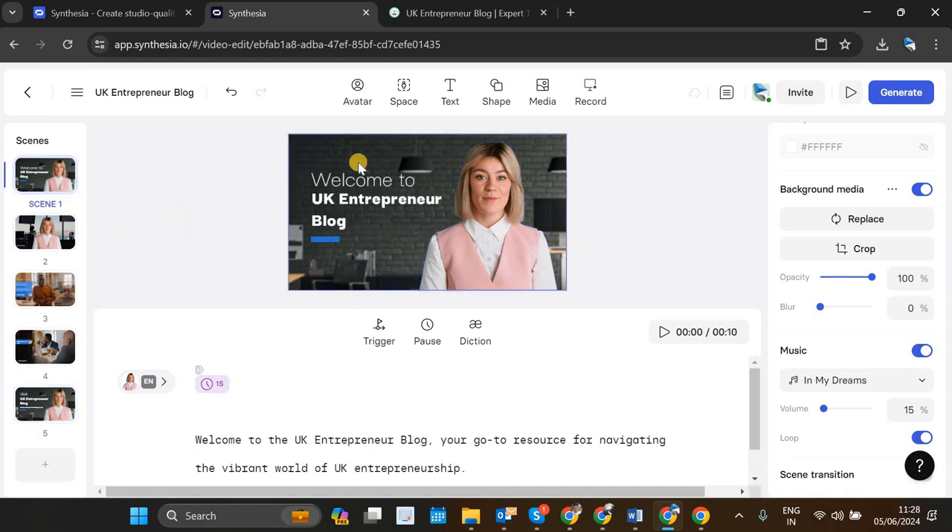
click(343, 96)
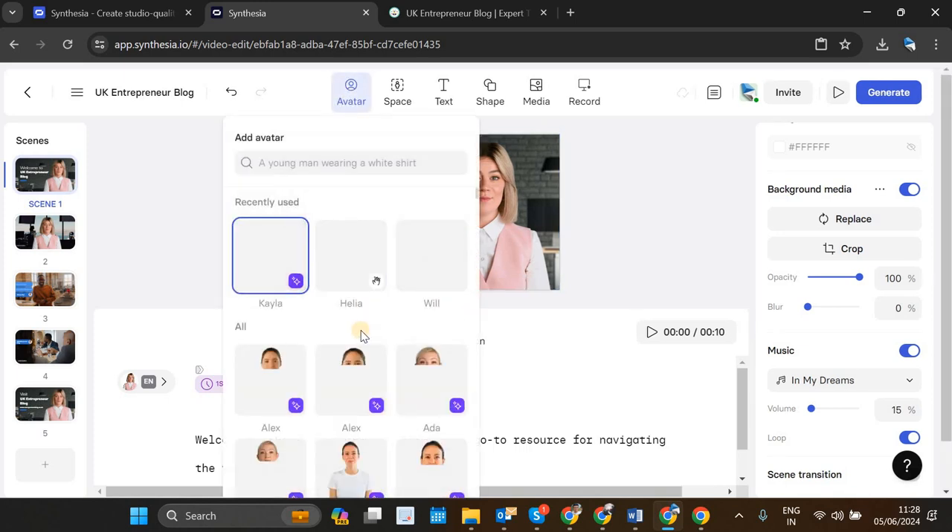
scroll(361, 336, down, 10)
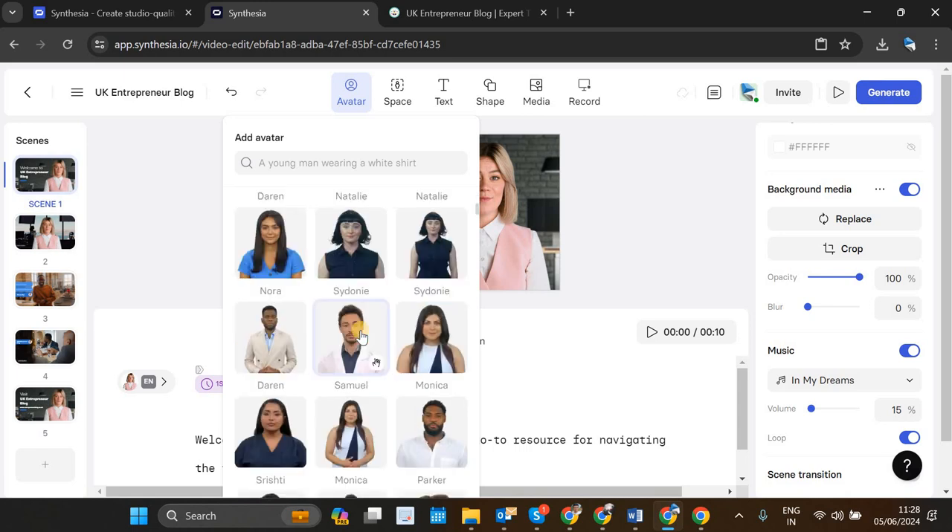
scroll(365, 339, down, 10)
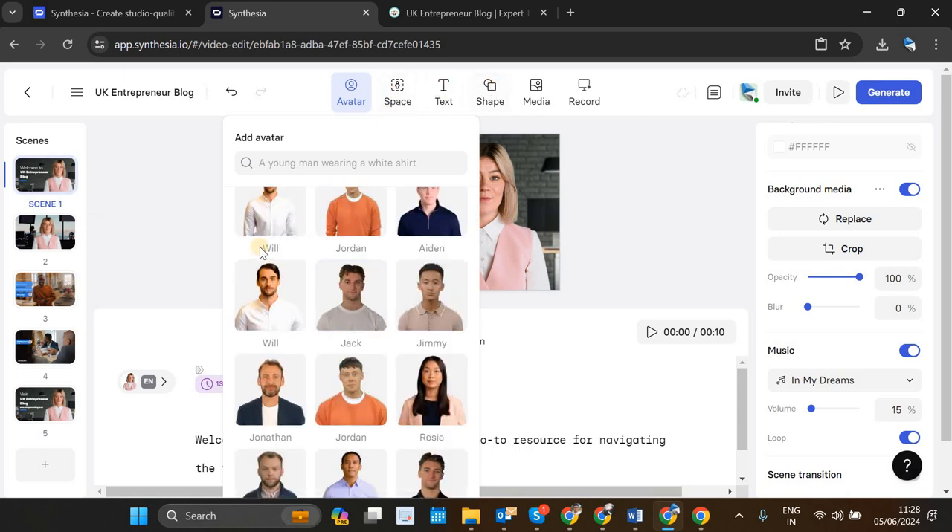
click(50, 402)
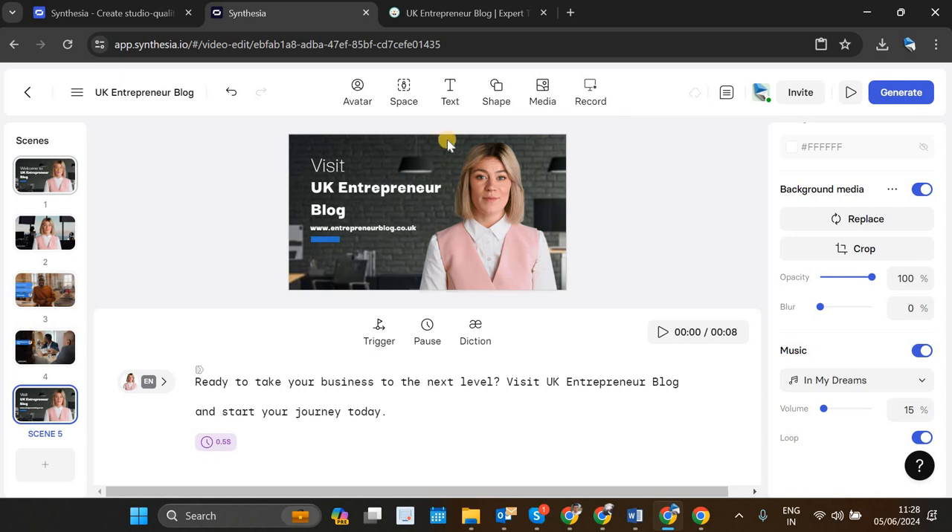
Step: Review the scenes in order from scene 1, checking each one's layout and script
click(48, 177)
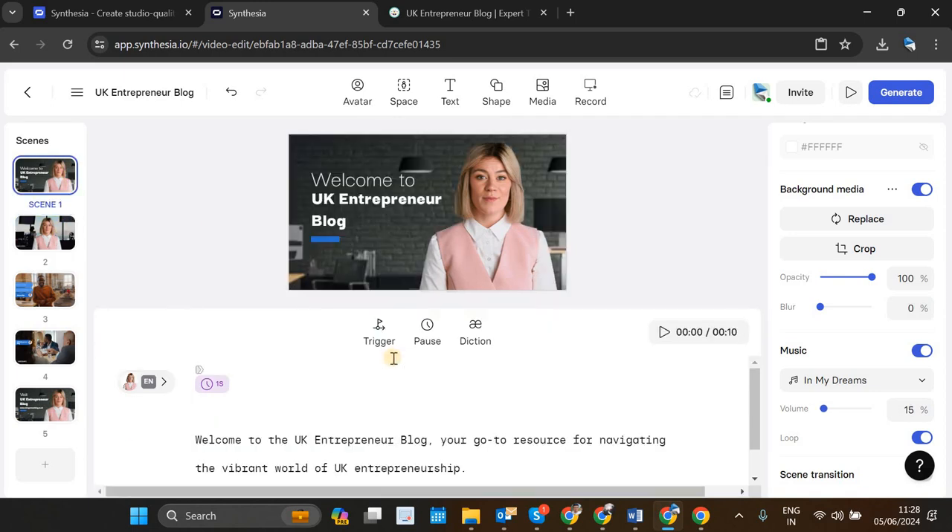
scroll(115, 366, down, 1)
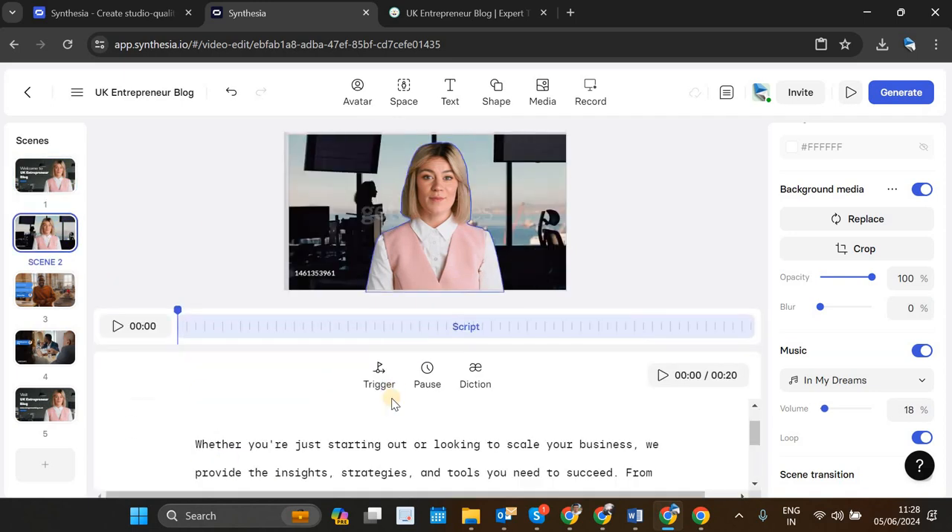
scroll(376, 460, down, 3)
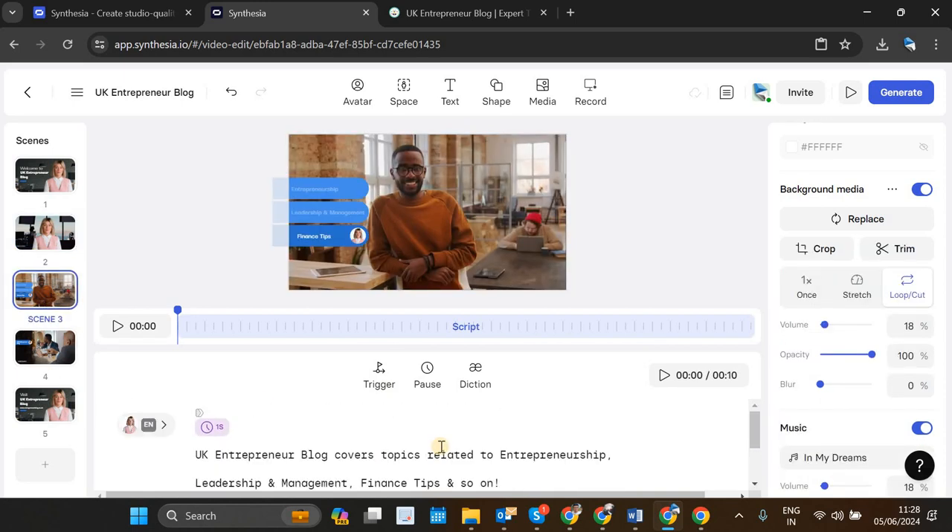
scroll(439, 450, down, 2)
click(43, 348)
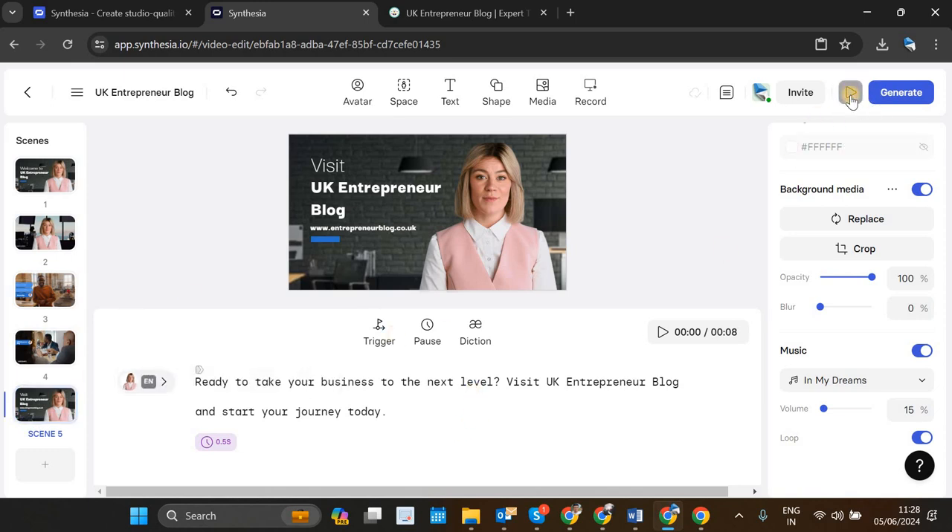
Step: Play the draft preview of the whole video, reopen it for a second check, and return to the scene editor
click(850, 94)
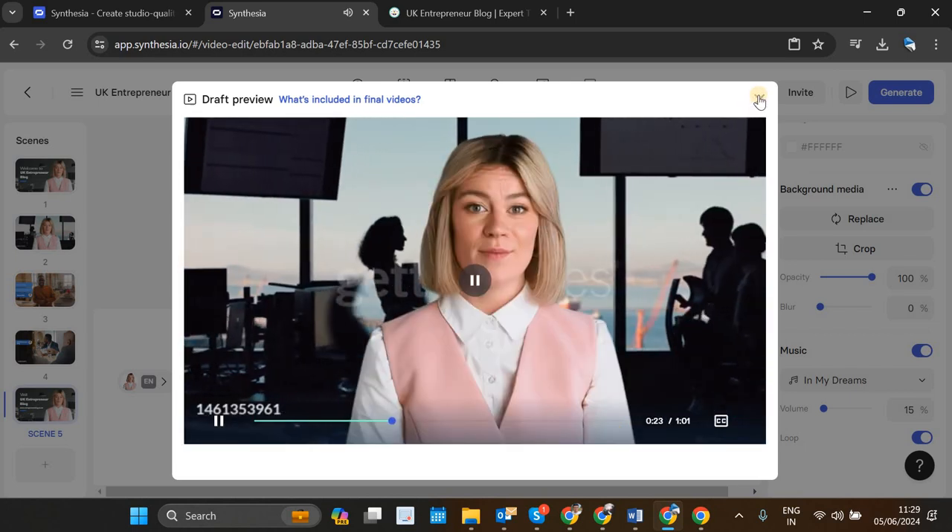
click(759, 100)
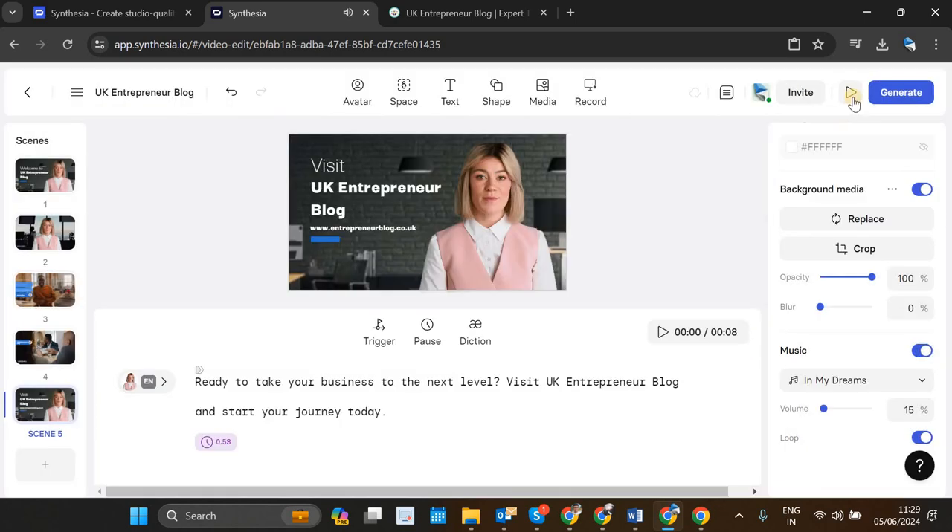
click(851, 95)
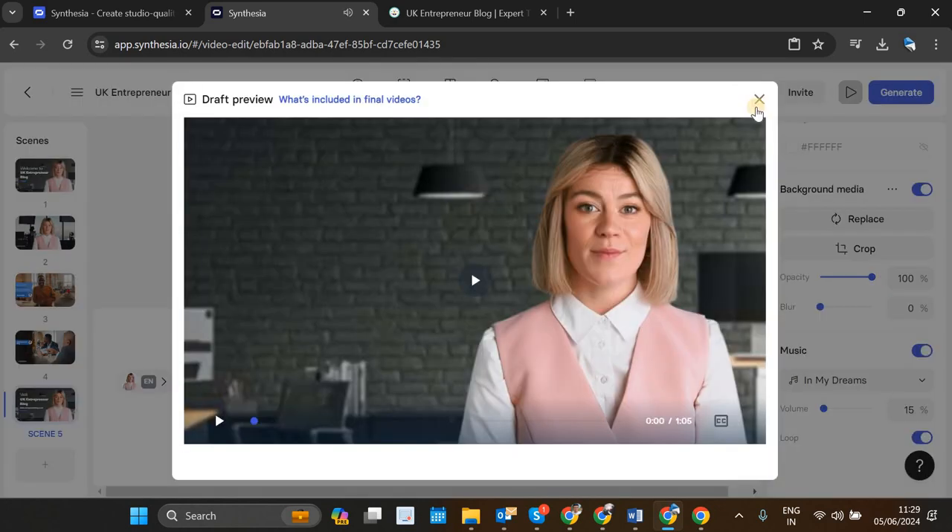
click(946, 105)
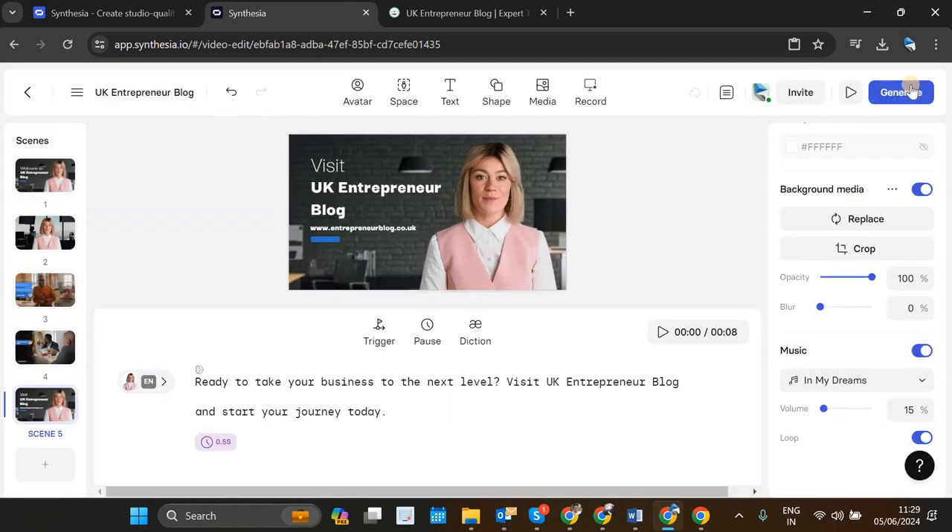
Step: Generate the video titled "UK Entrepreneur Blog" without captions, and refresh the video list to check its rendering progress
click(912, 91)
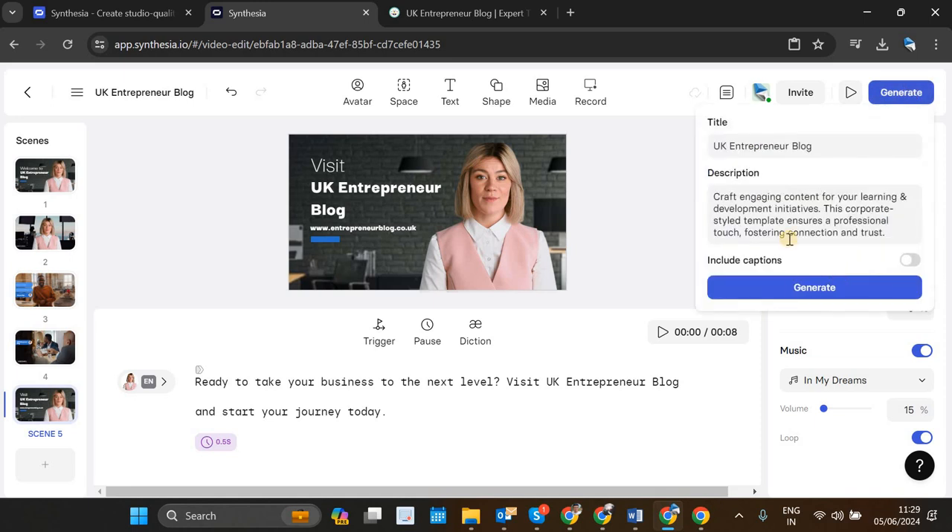
click(845, 289)
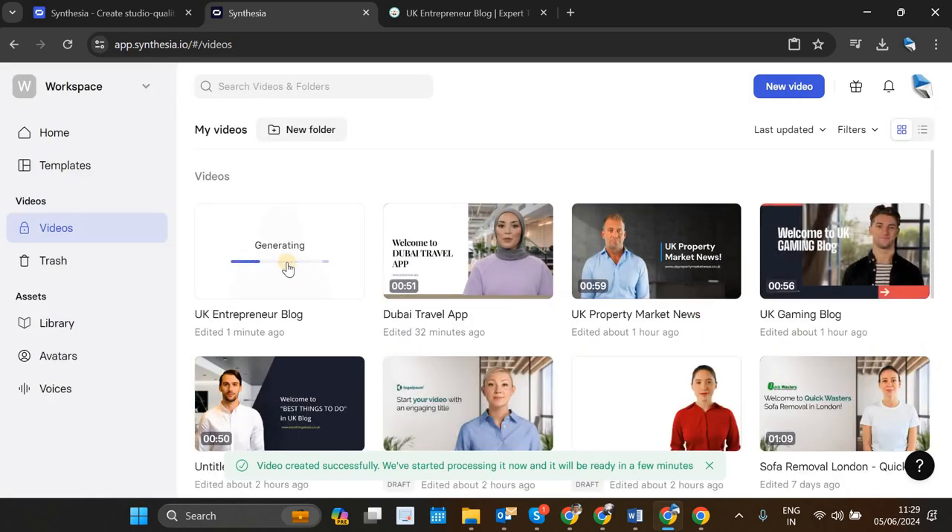
mouse_move(288, 269)
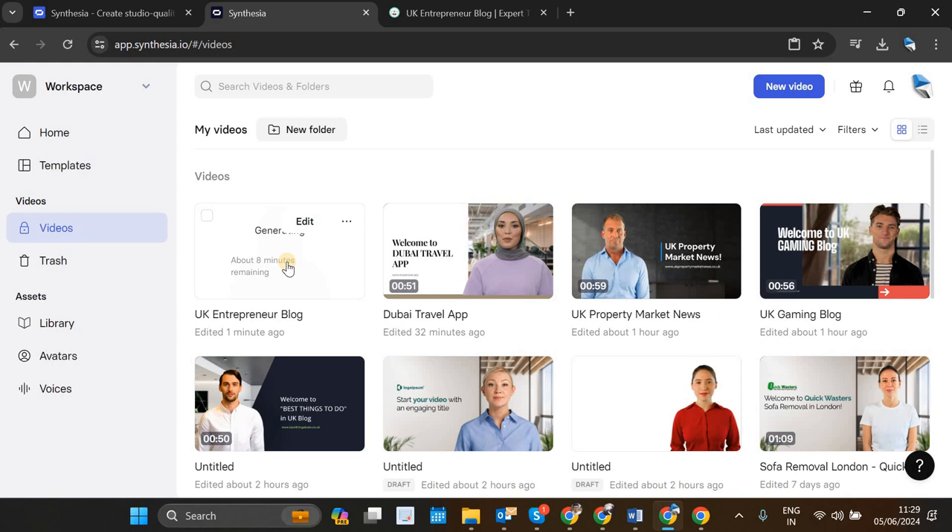
click(67, 45)
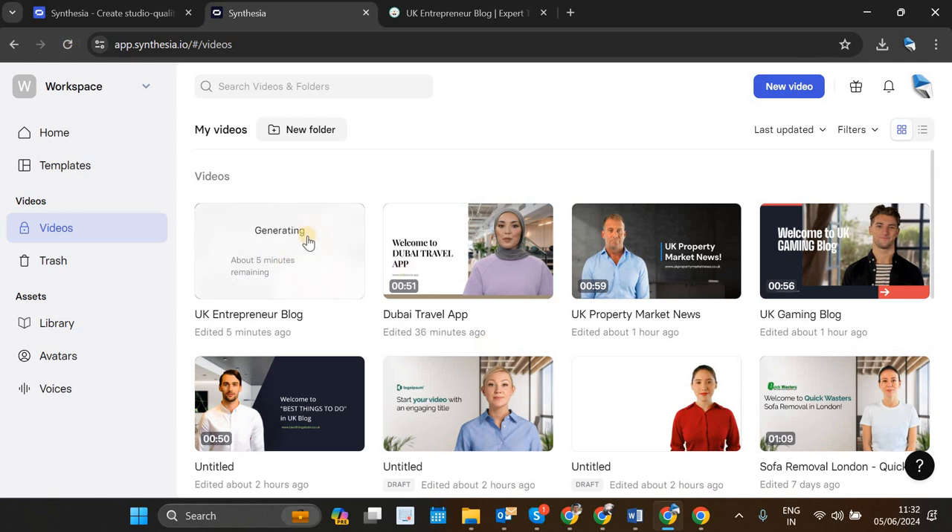
Step: Download the finished UK Entrepreneur Blog video from the video list and check its progress in the browser's recent downloads
mouse_move(303, 287)
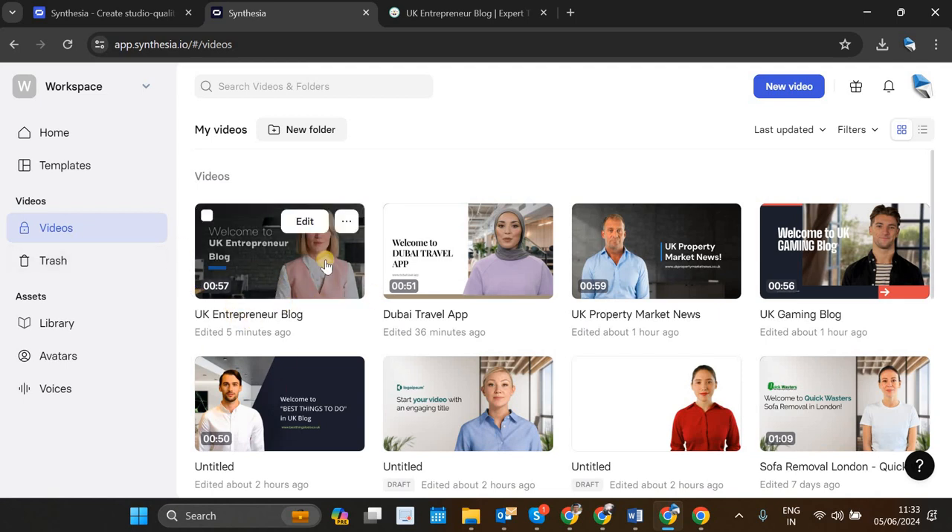
click(352, 226)
click(295, 336)
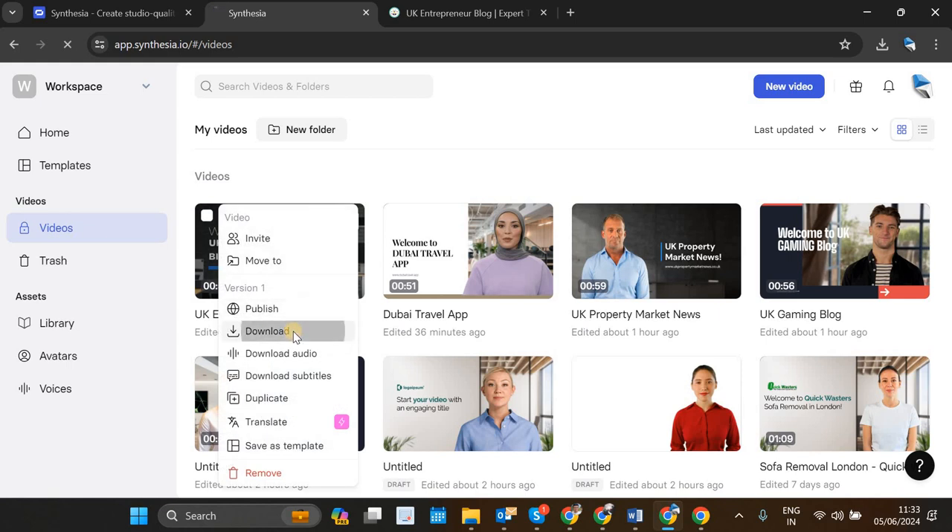
click(885, 45)
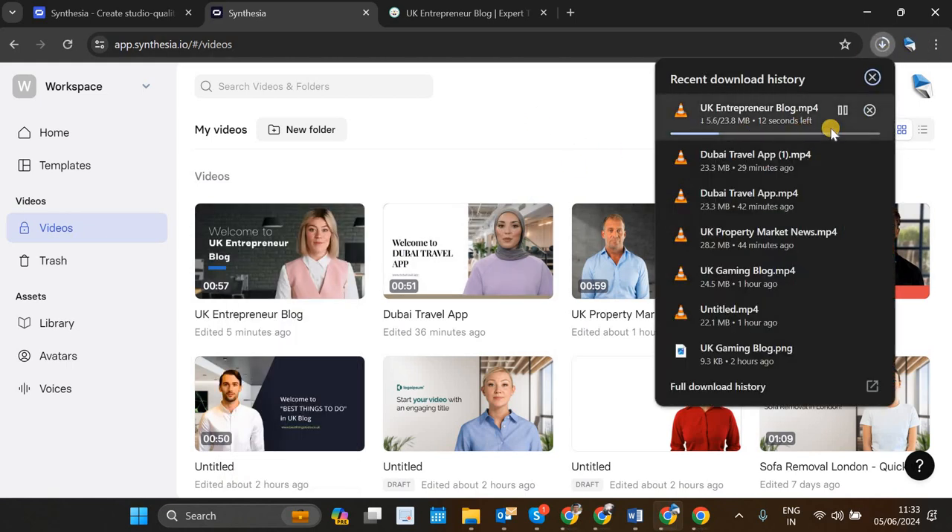
click(463, 143)
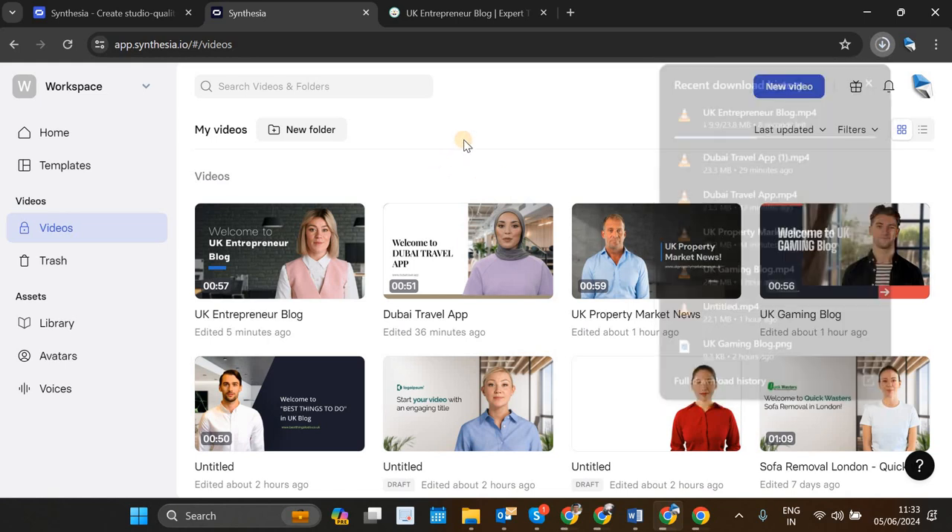